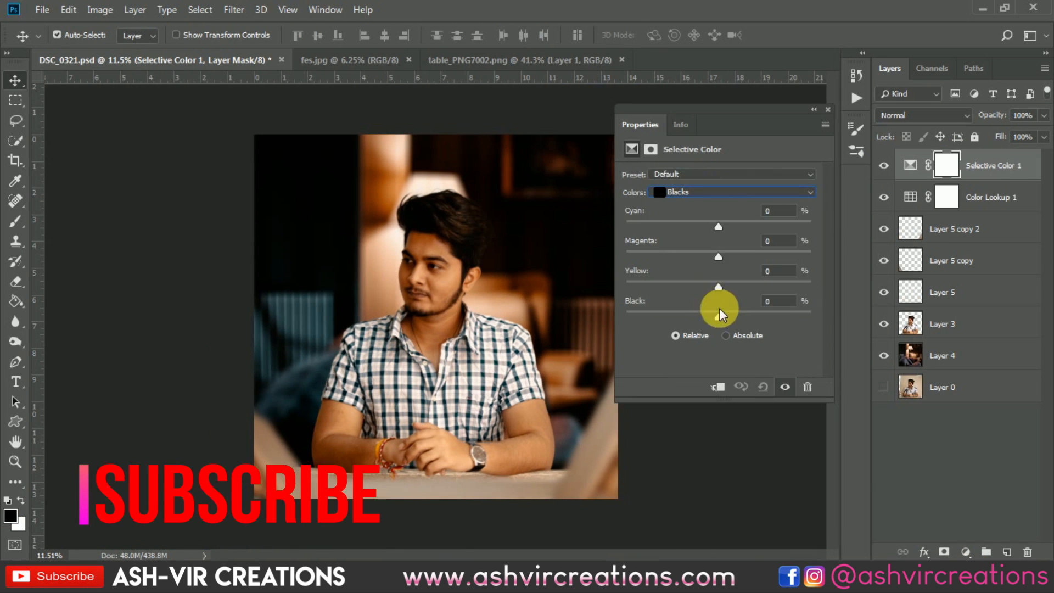
# - Adjust the Black amount for the Blacks range in the Selective Color adjustment
pyautogui.moveTo(719, 308); pyautogui.dragTo(715, 314)
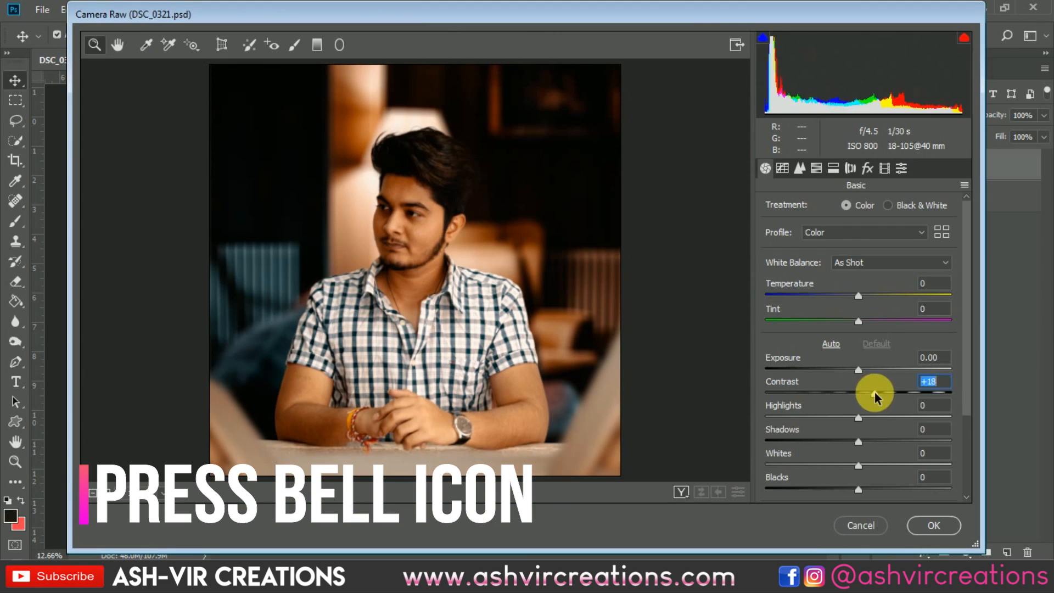
# - Set the Camera Raw basics to Contrast +13, Highlights +11, Shadows +30, Whites +11, Blacks -7, Clarity +10 and Vibrance +11
pyautogui.moveTo(875, 417); pyautogui.dragTo(868, 466)
pyautogui.moveTo(858, 489); pyautogui.dragTo(852, 490)
pyautogui.scroll(-3, 852, 490)
pyautogui.moveTo(858, 426); pyautogui.dragTo(868, 428)
pyautogui.moveTo(467, 361); pyautogui.dragTo(444, 362)
pyautogui.click(444, 361)
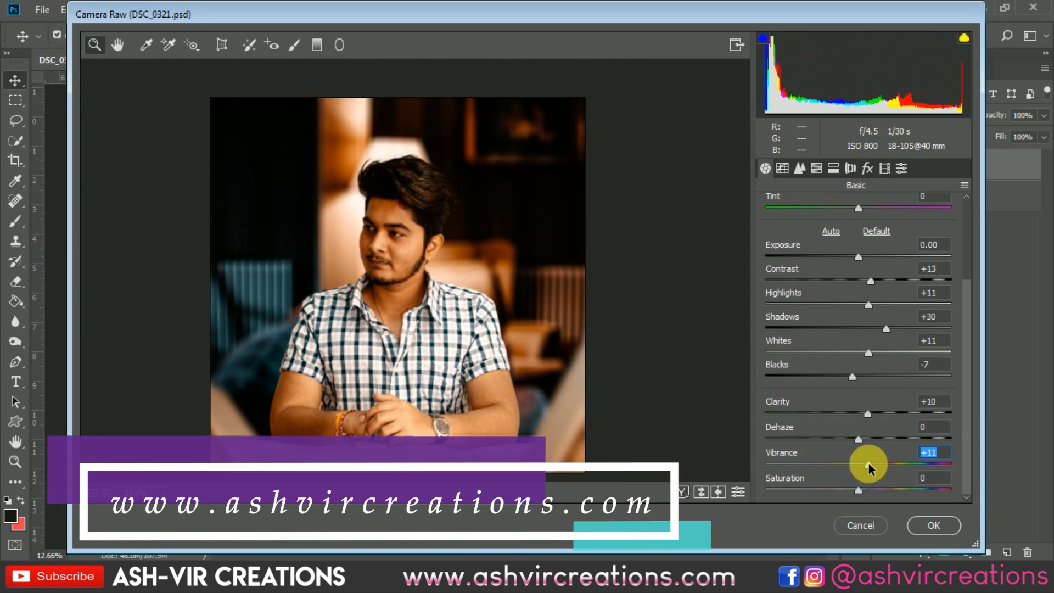
# - Raise the black point of the Camera Raw tone curve slightly to fade the darkest shadows
pyautogui.click(800, 168)
pyautogui.click(782, 168)
pyautogui.moveTo(760, 478); pyautogui.dragTo(760, 469)
pyautogui.moveTo(447, 294)
pyautogui.mouseDown()
pyautogui.moveTo(412, 289)
pyautogui.moveTo(435, 289)
pyautogui.mouseUp()
# - Adjust the split toning of the portrait's highlights and shadows in Camera Raw
pyautogui.click(833, 168)
pyautogui.click(798, 255)
pyautogui.moveTo(855, 231); pyautogui.dragTo(904, 236)
pyautogui.moveTo(798, 257)
pyautogui.mouseDown()
pyautogui.moveTo(818, 262)
pyautogui.moveTo(804, 258)
pyautogui.mouseUp()
pyautogui.click(812, 375)
pyautogui.moveTo(882, 351); pyautogui.dragTo(867, 351)
pyautogui.moveTo(811, 375); pyautogui.dragTo(771, 375)
pyautogui.click(405, 324)
# - Adjust the Effects settings in Camera Raw and apply the filter to the portrait
pyautogui.click(867, 168)
pyautogui.moveTo(861, 363); pyautogui.dragTo(755, 358)
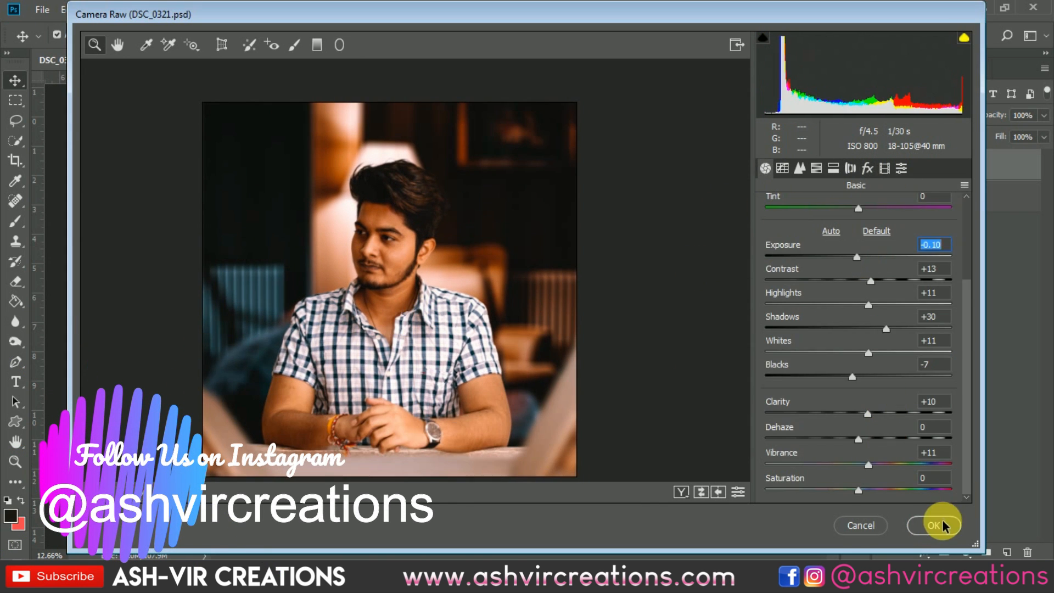
pyautogui.click(942, 526)
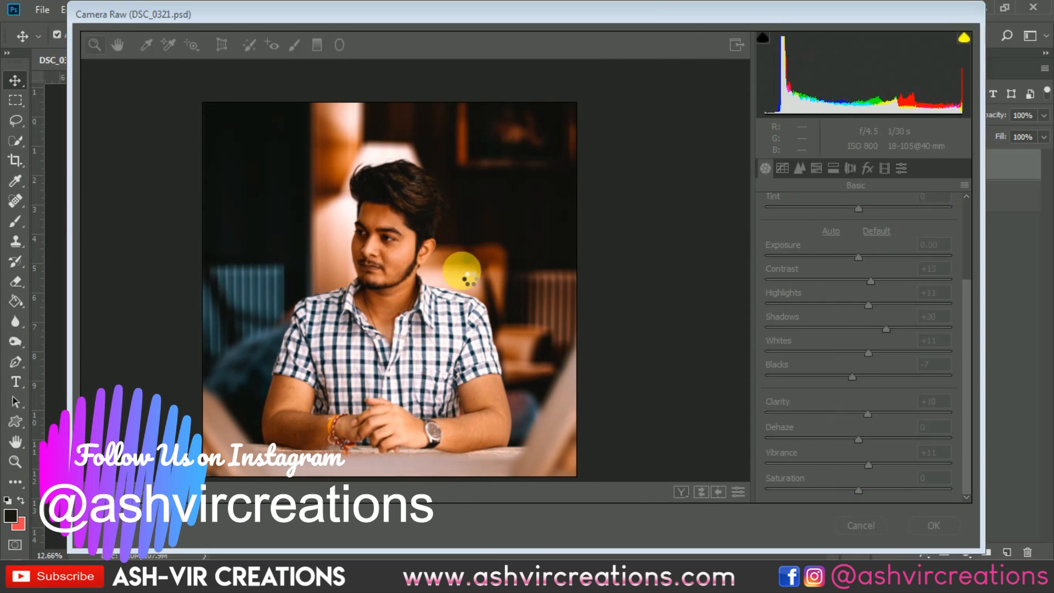
# - Toggle the visibility of the second layer to compare the graded portrait
pyautogui.scroll(1, 536, 266)
pyautogui.click(884, 197)
pyautogui.scroll(-2, 883, 169)
pyautogui.scroll(1, 890, 169)
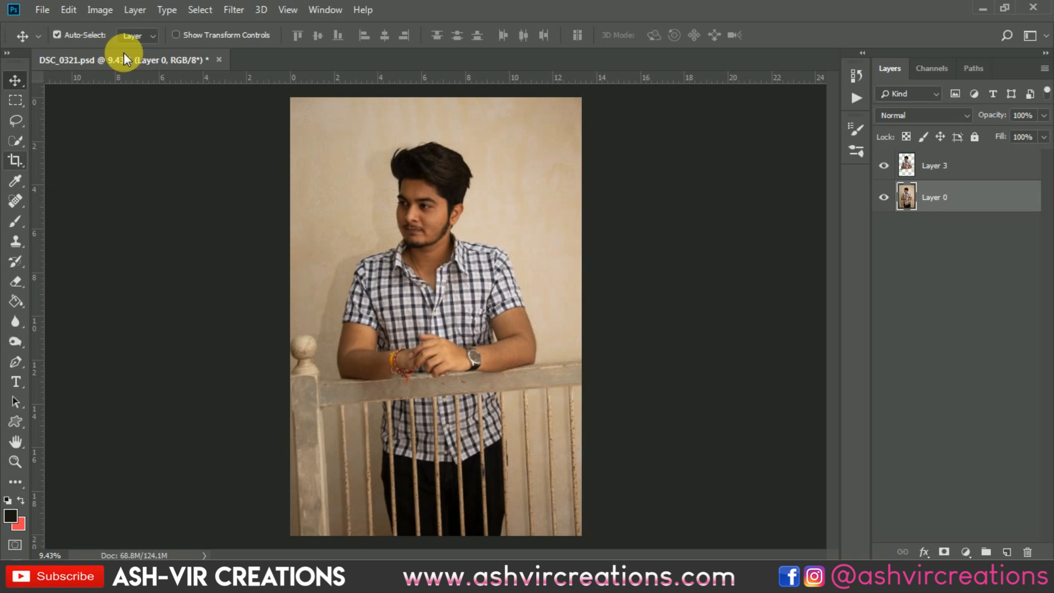
# - Begin a 1:1 (Square) crop of the portrait, shifting the photo downward and tilting it inside the frame
pyautogui.click(373, 168)
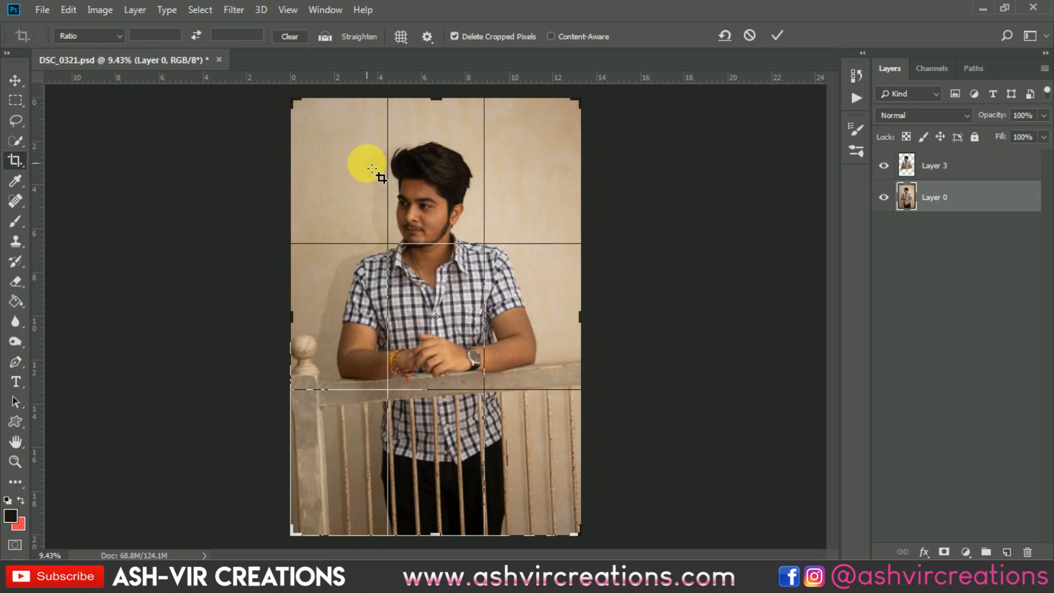
pyautogui.click(110, 37)
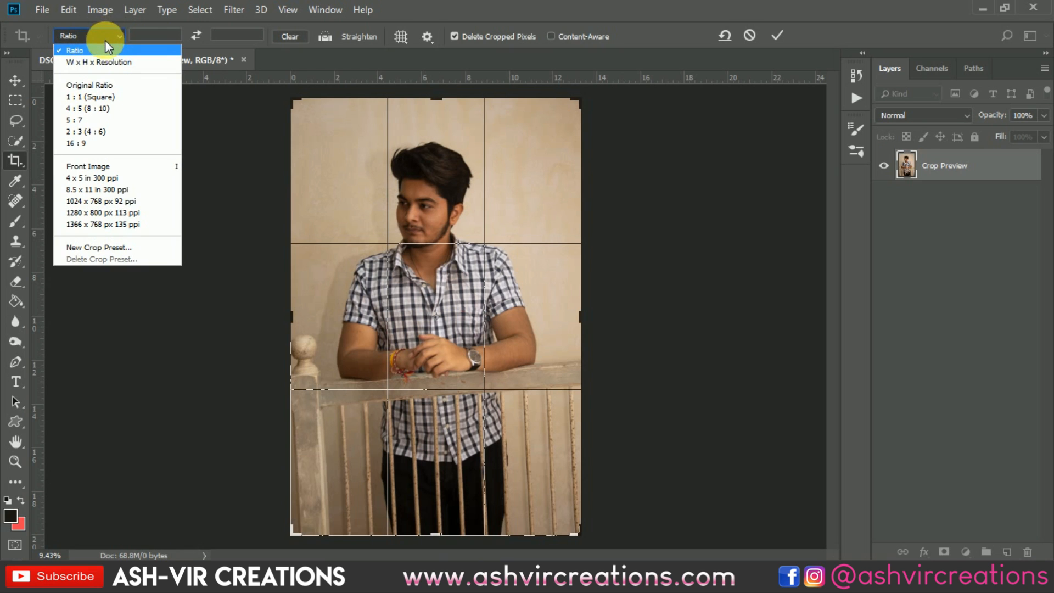
pyautogui.click(104, 96)
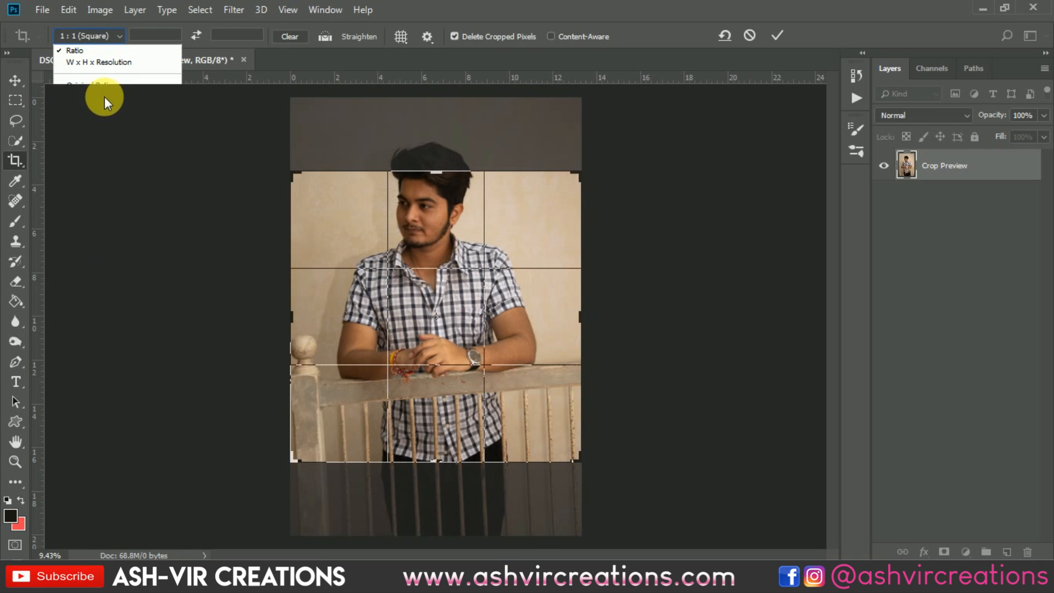
pyautogui.moveTo(437, 243); pyautogui.dragTo(446, 288)
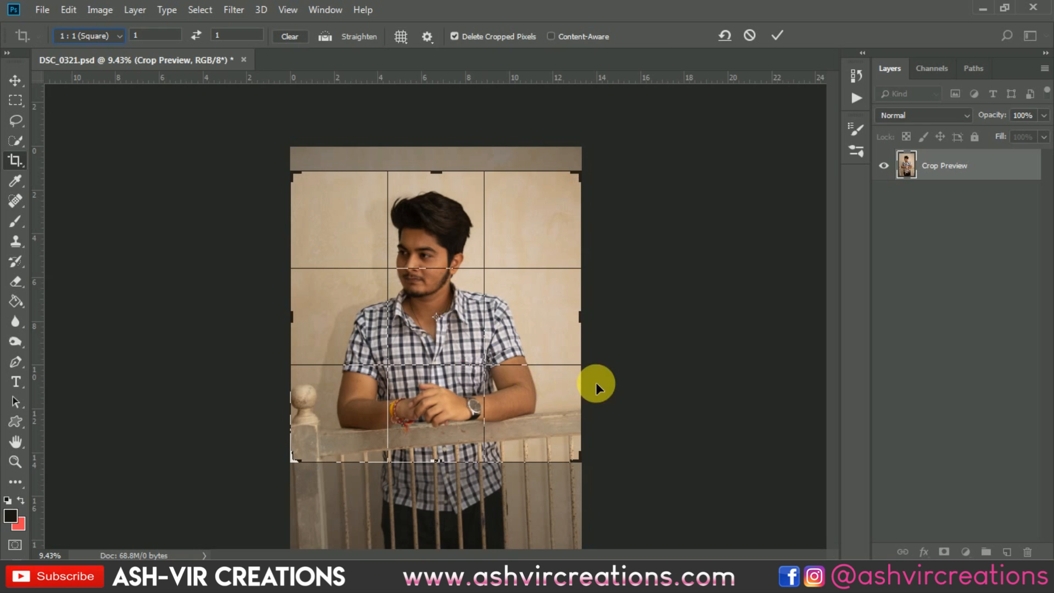
pyautogui.moveTo(614, 336); pyautogui.dragTo(616, 354)
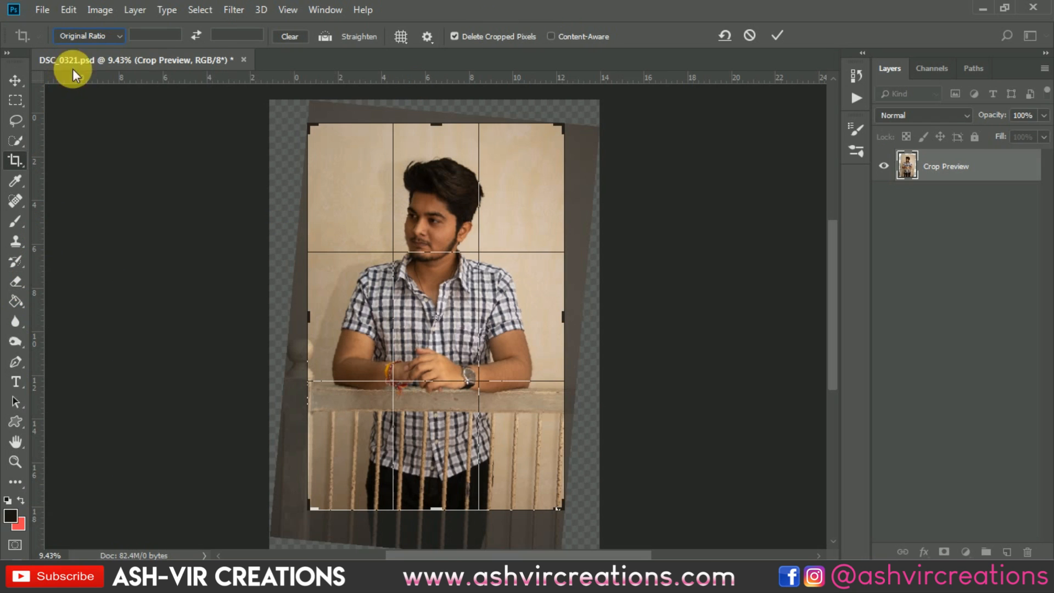
# - Set the crop ratio back to 1:1 (Square) and move the photo down so the man's whole head fits
pyautogui.click(89, 35)
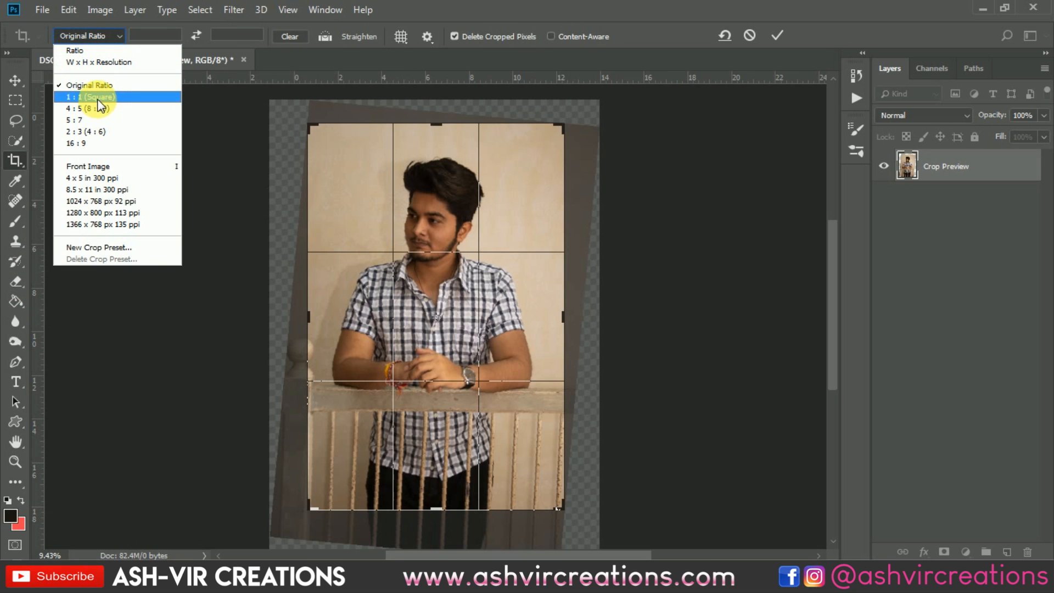
pyautogui.click(99, 100)
pyautogui.hotkey('ctrl', 'r')
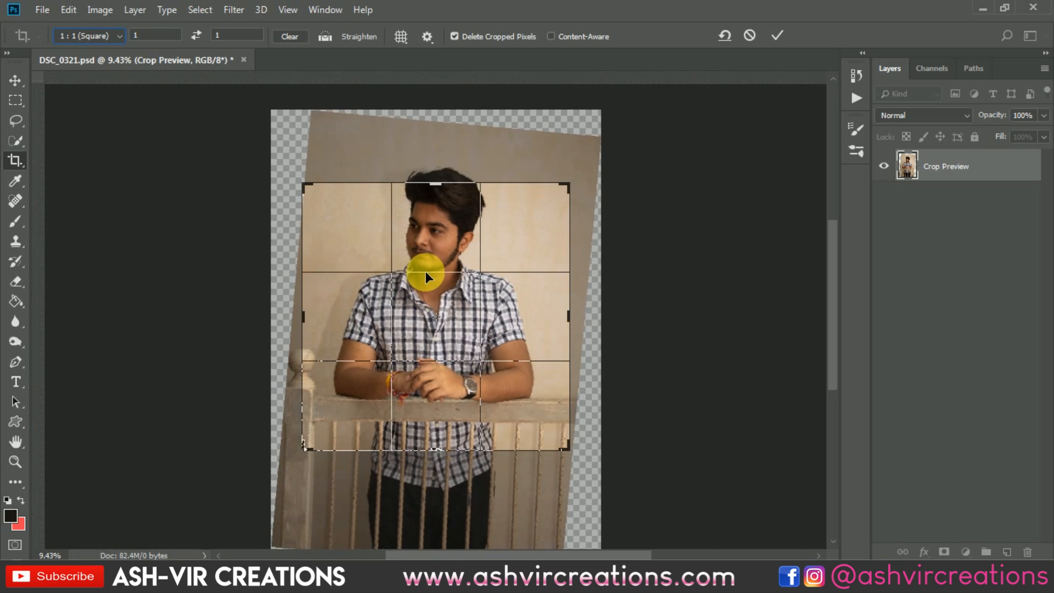
pyautogui.moveTo(426, 272)
pyautogui.mouseDown()
pyautogui.moveTo(416, 295)
pyautogui.moveTo(426, 292)
pyautogui.mouseUp()
pyautogui.hotkey('ctrl', 'r')
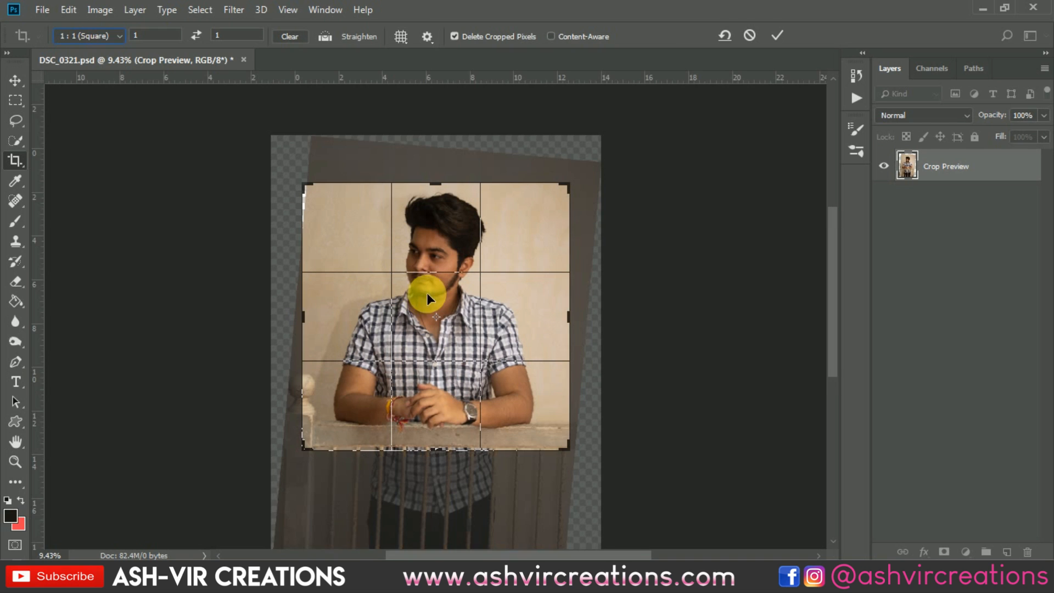
# - Fine-tune the crop rotation, enlarge the square frame, reposition the man within it and apply the crop
pyautogui.moveTo(592, 372); pyautogui.dragTo(600, 372)
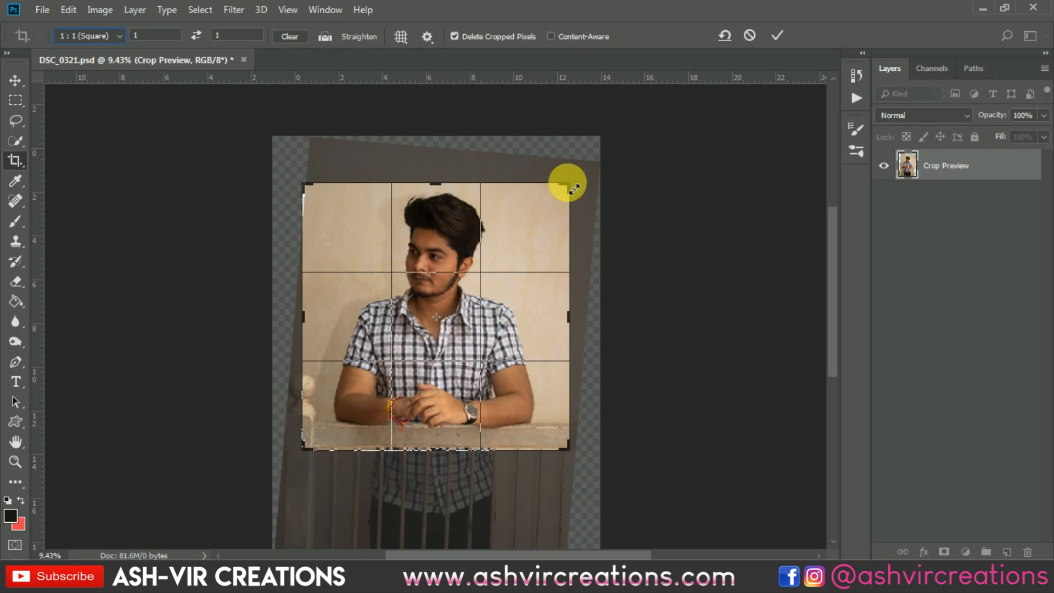
pyautogui.moveTo(574, 189); pyautogui.dragTo(588, 176)
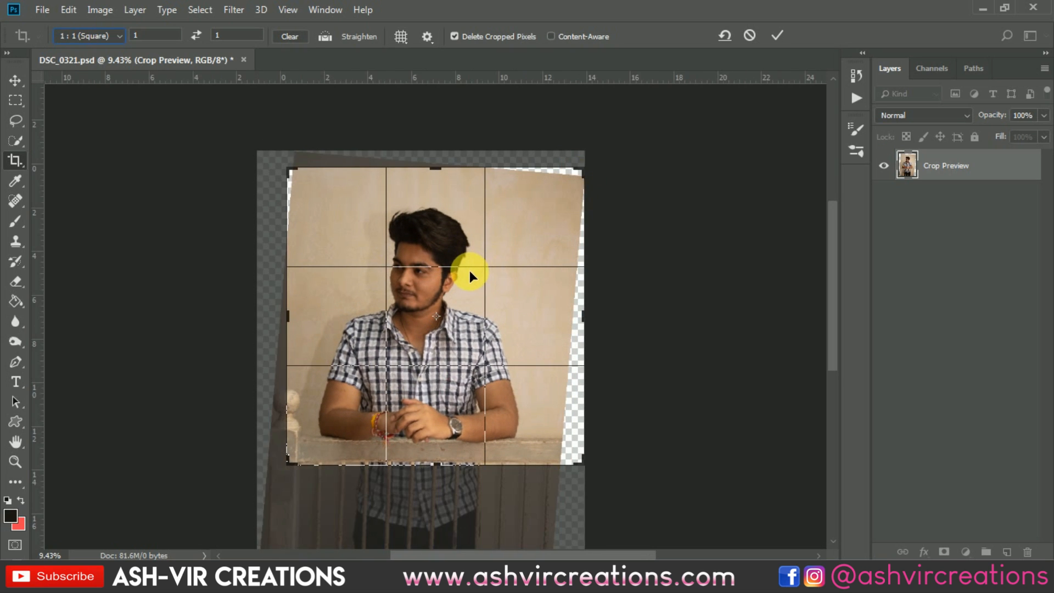
pyautogui.moveTo(470, 270); pyautogui.dragTo(486, 275)
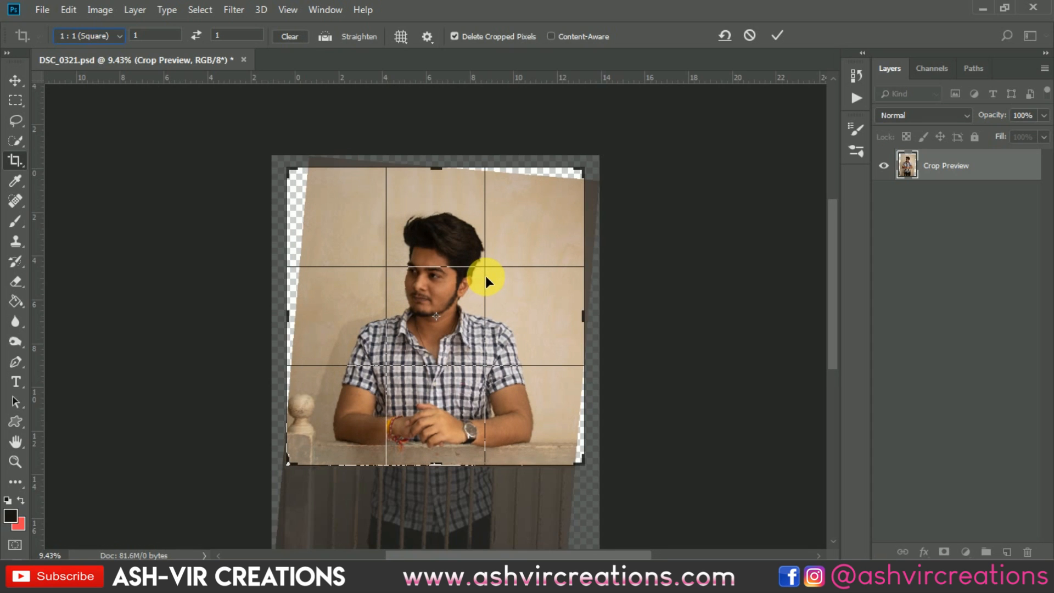
pyautogui.click(776, 36)
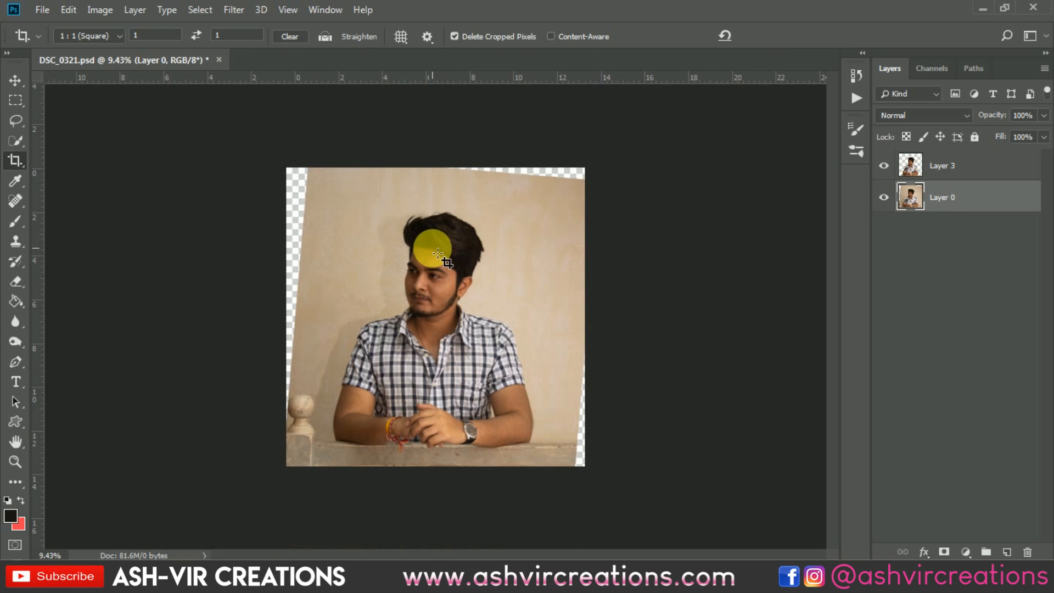
# - Select the man on Layer 0 with the Quick Selection tool and hide Layer 3
pyautogui.press('v')
pyautogui.scroll(5, 435, 253)
pyautogui.scroll(-1, 436, 252)
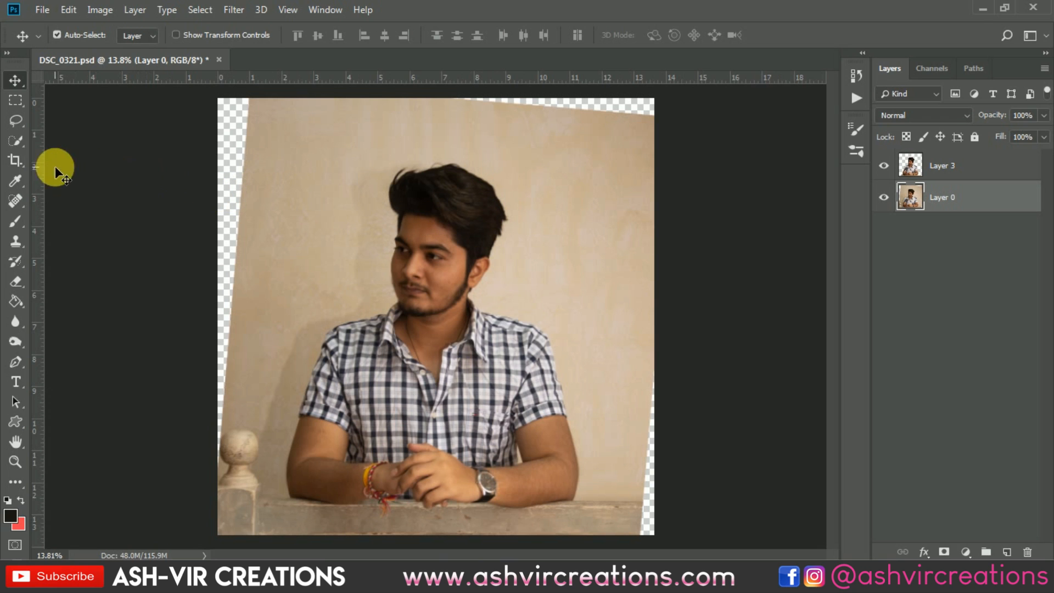
pyautogui.click(16, 141)
pyautogui.moveTo(434, 316)
pyautogui.mouseDown()
pyautogui.moveTo(368, 388)
pyautogui.moveTo(331, 472)
pyautogui.moveTo(356, 490)
pyautogui.moveTo(478, 435)
pyautogui.moveTo(528, 463)
pyautogui.moveTo(537, 497)
pyautogui.moveTo(510, 519)
pyautogui.moveTo(384, 514)
pyautogui.moveTo(333, 533)
pyautogui.moveTo(428, 404)
pyautogui.moveTo(422, 370)
pyautogui.moveTo(365, 361)
pyautogui.moveTo(355, 384)
pyautogui.moveTo(551, 375)
pyautogui.moveTo(558, 434)
pyautogui.moveTo(538, 364)
pyautogui.moveTo(459, 327)
pyautogui.moveTo(453, 223)
pyautogui.moveTo(453, 266)
pyautogui.mouseUp()
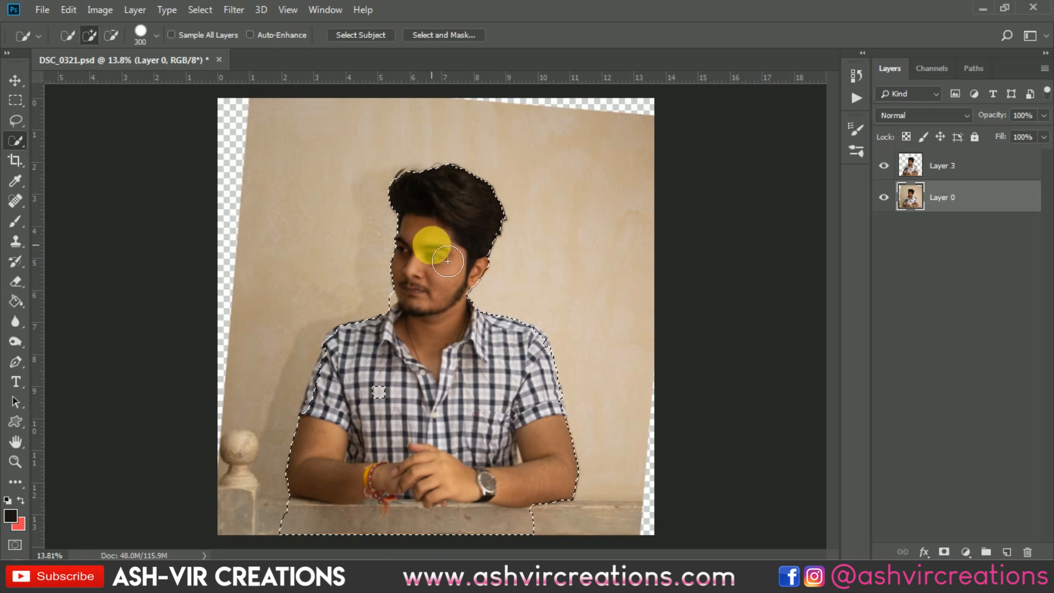
pyautogui.scroll(3, 384, 172)
pyautogui.moveTo(477, 206)
pyautogui.mouseDown()
pyautogui.moveTo(462, 189)
pyautogui.moveTo(437, 220)
pyautogui.moveTo(441, 207)
pyautogui.moveTo(437, 216)
pyautogui.moveTo(620, 261)
pyautogui.moveTo(436, 212)
pyautogui.mouseUp()
pyautogui.click(883, 166)
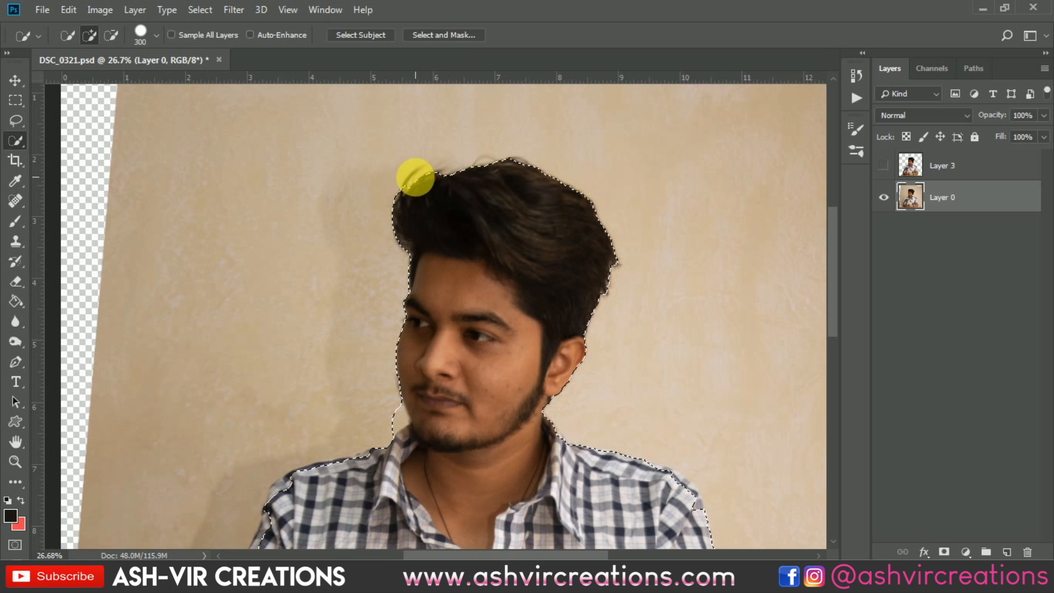
# - Refine the selection's hair edges with the Refine Edge Brush in Select and Mask, previewing at 100% opacity, and apply it
pyautogui.rightClick(415, 178)
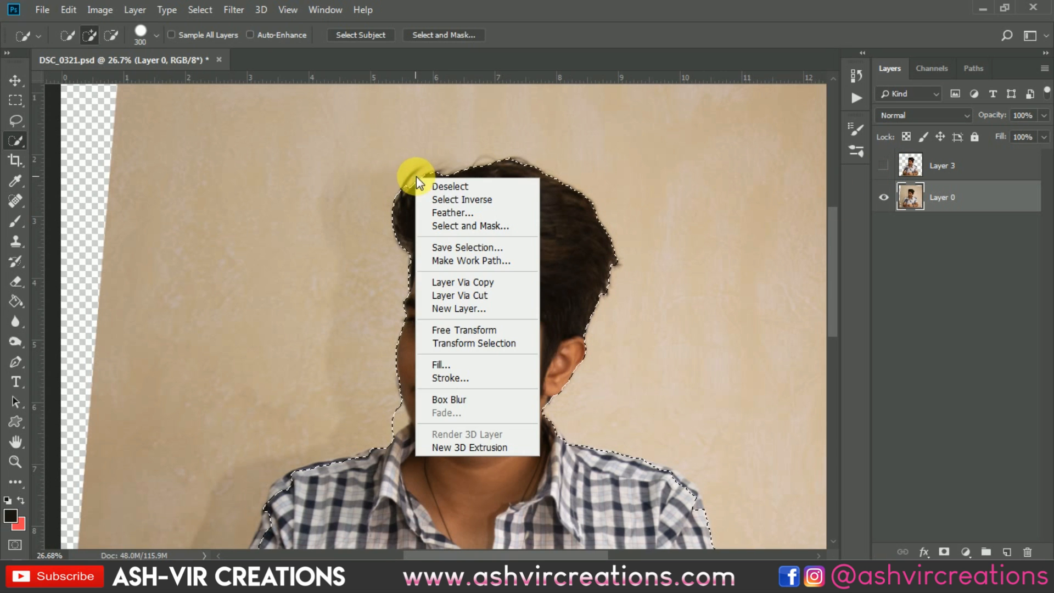
pyautogui.click(469, 231)
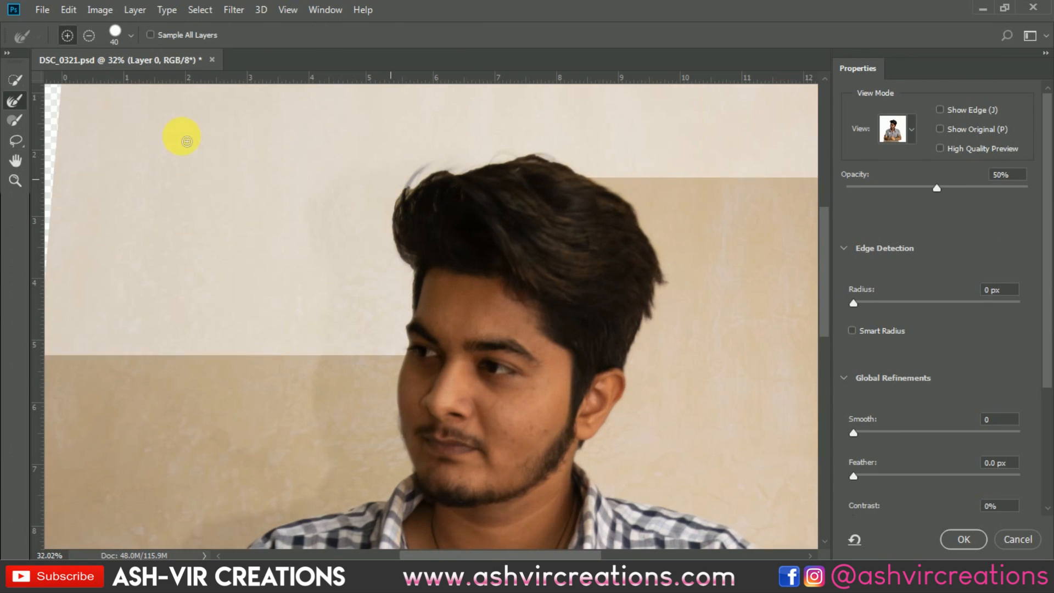
pyautogui.click(20, 105)
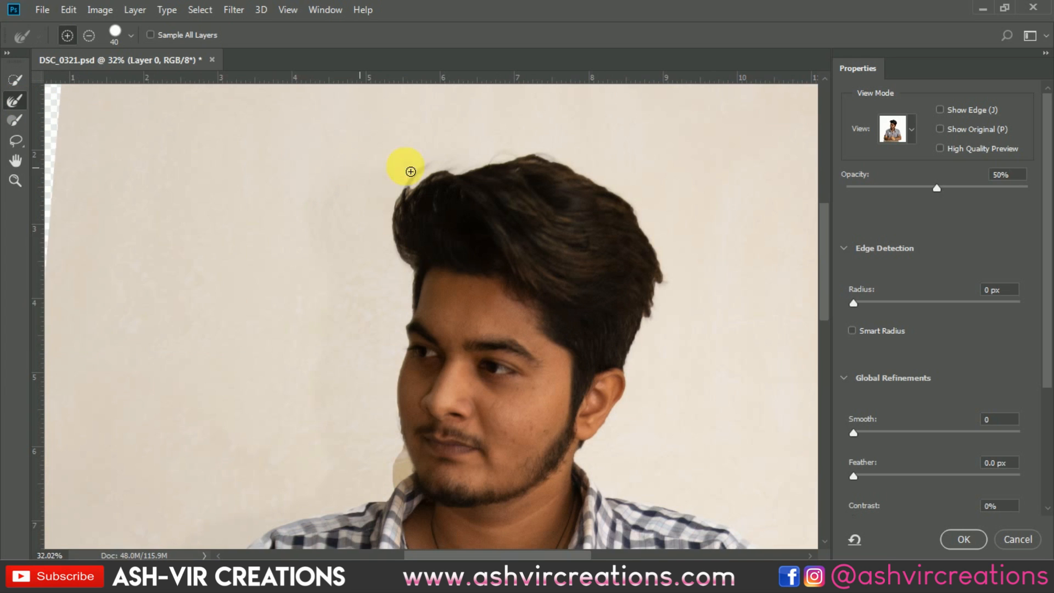
pyautogui.moveTo(401, 248)
pyautogui.mouseDown()
pyautogui.moveTo(398, 206)
pyautogui.moveTo(430, 172)
pyautogui.moveTo(413, 200)
pyautogui.moveTo(435, 178)
pyautogui.moveTo(466, 171)
pyautogui.moveTo(457, 184)
pyautogui.moveTo(527, 157)
pyautogui.moveTo(645, 215)
pyautogui.moveTo(674, 296)
pyautogui.moveTo(650, 332)
pyautogui.moveTo(697, 329)
pyautogui.mouseUp()
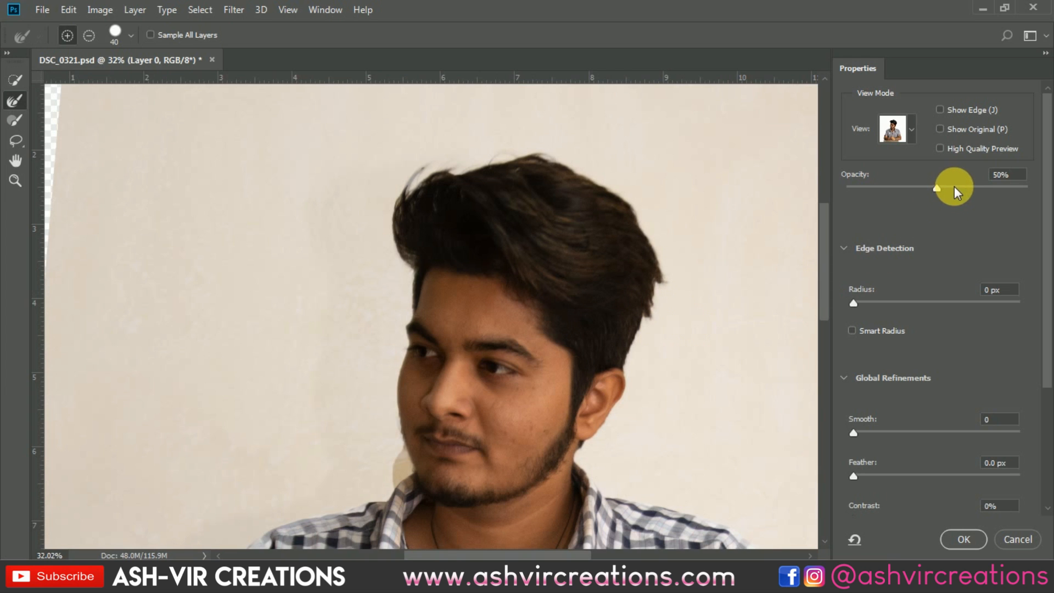
pyautogui.moveTo(955, 186); pyautogui.dragTo(1026, 188)
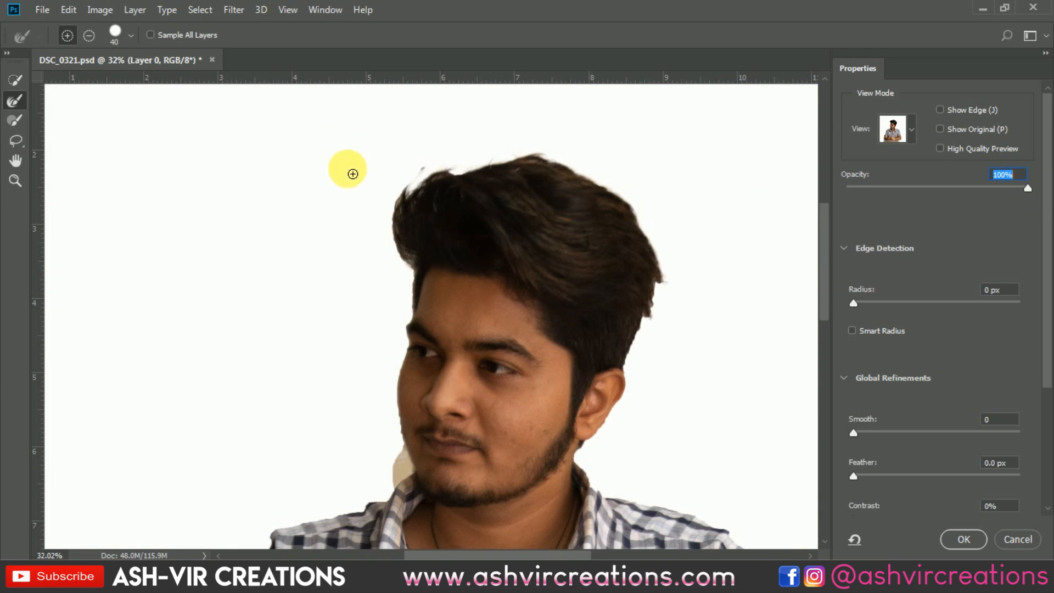
pyautogui.moveTo(423, 271)
pyautogui.mouseDown()
pyautogui.moveTo(400, 233)
pyautogui.moveTo(403, 206)
pyautogui.moveTo(425, 179)
pyautogui.moveTo(422, 194)
pyautogui.moveTo(474, 172)
pyautogui.mouseUp()
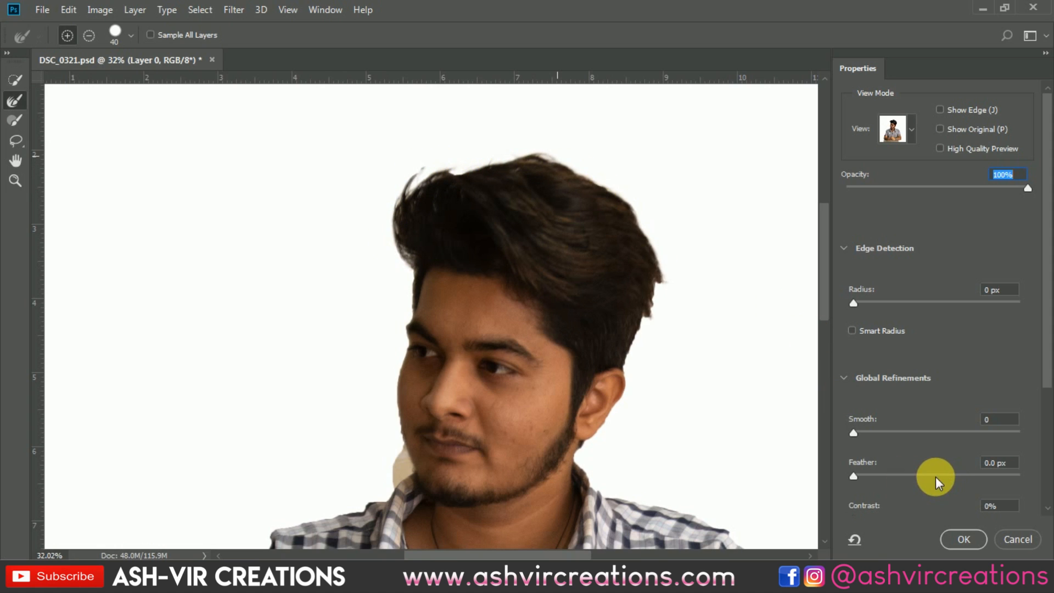
pyautogui.click(969, 538)
# - Copy the selected man from Layer 0 onto a new layer with Layer Via Copy
pyautogui.rightClick(564, 278)
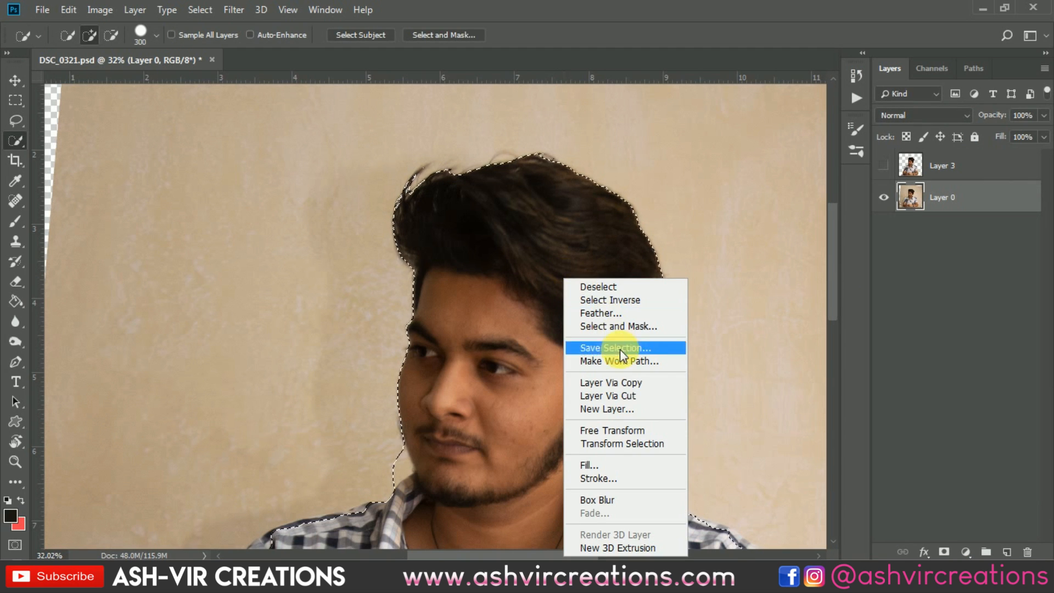
pyautogui.click(628, 381)
pyautogui.press('v')
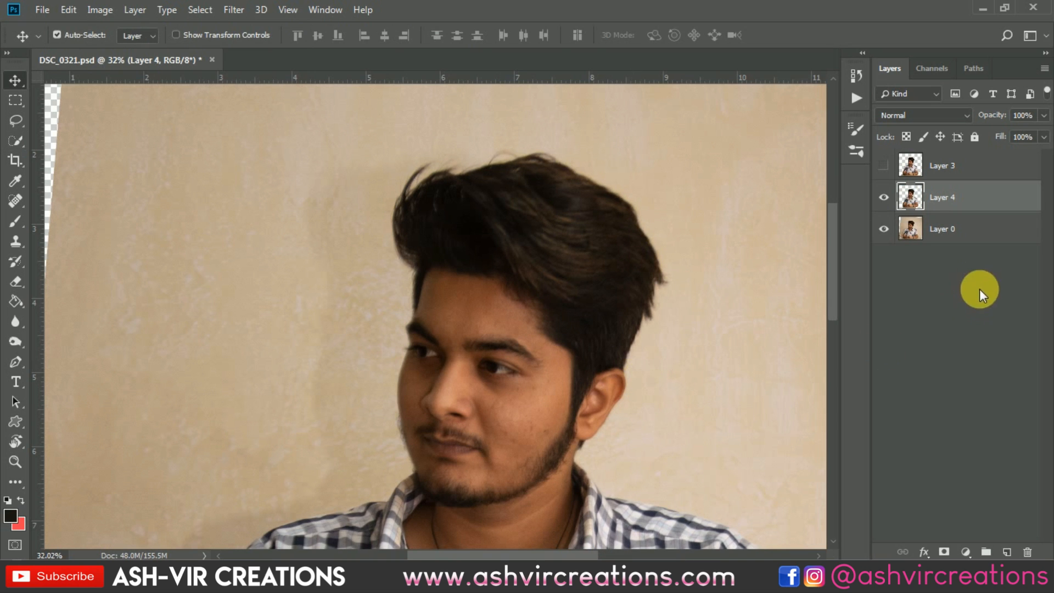
# - Delete the newly copied cutout layer and display only Layer 3, with Layer 0 hidden
pyautogui.click(884, 228)
pyautogui.press('Delete')
pyautogui.click(884, 197)
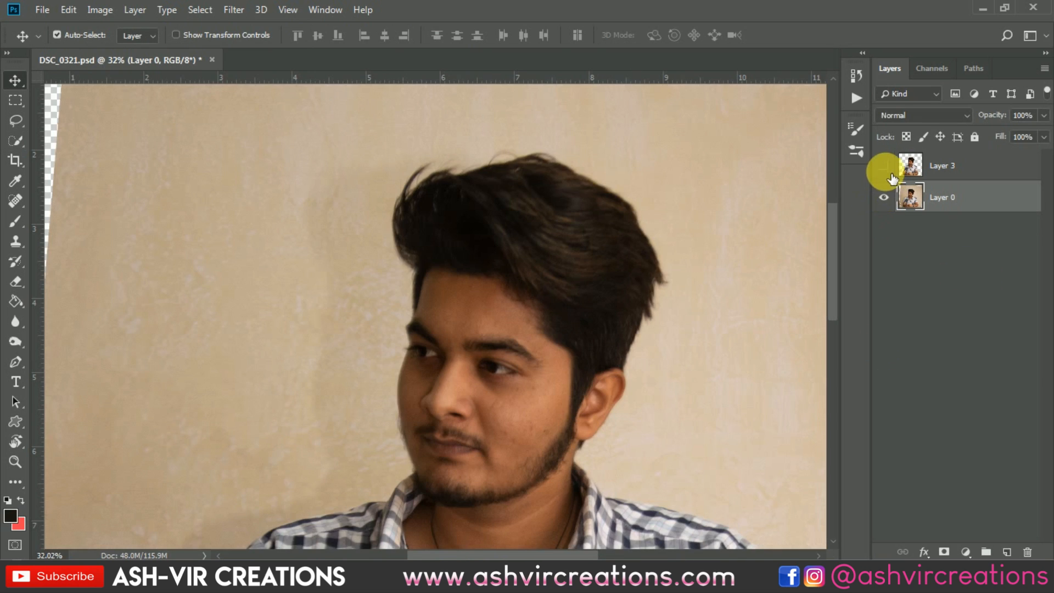
pyautogui.click(884, 165)
pyautogui.click(881, 197)
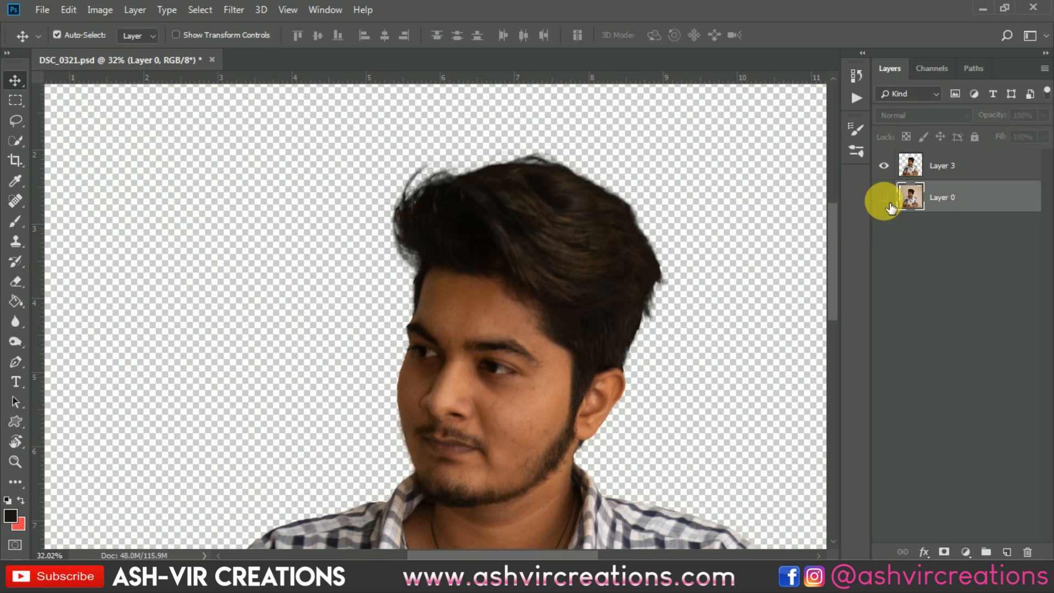
pyautogui.scroll(-4, 551, 238)
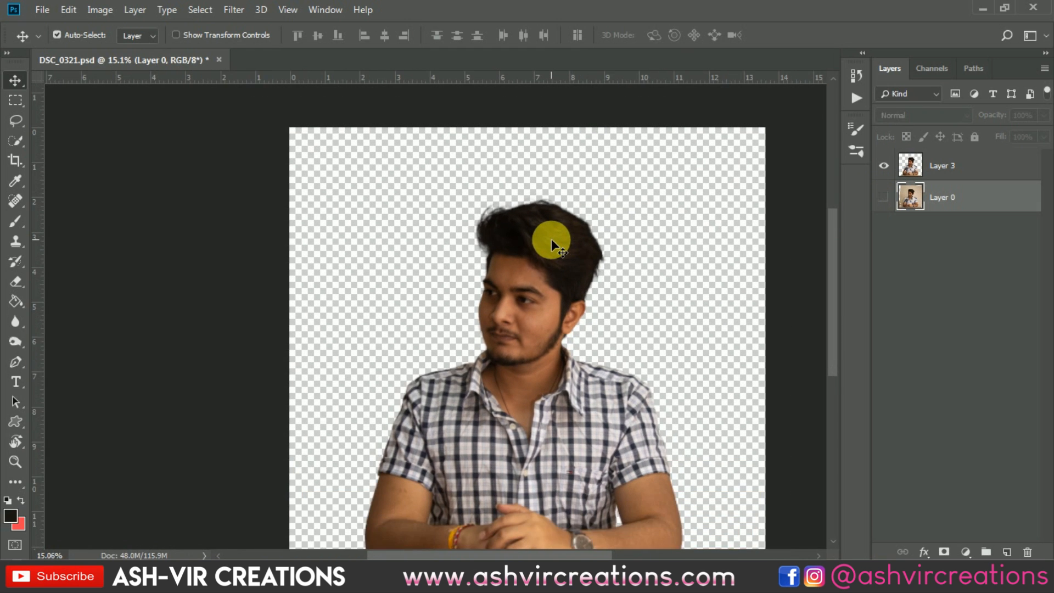
pyautogui.scroll(-1, 530, 262)
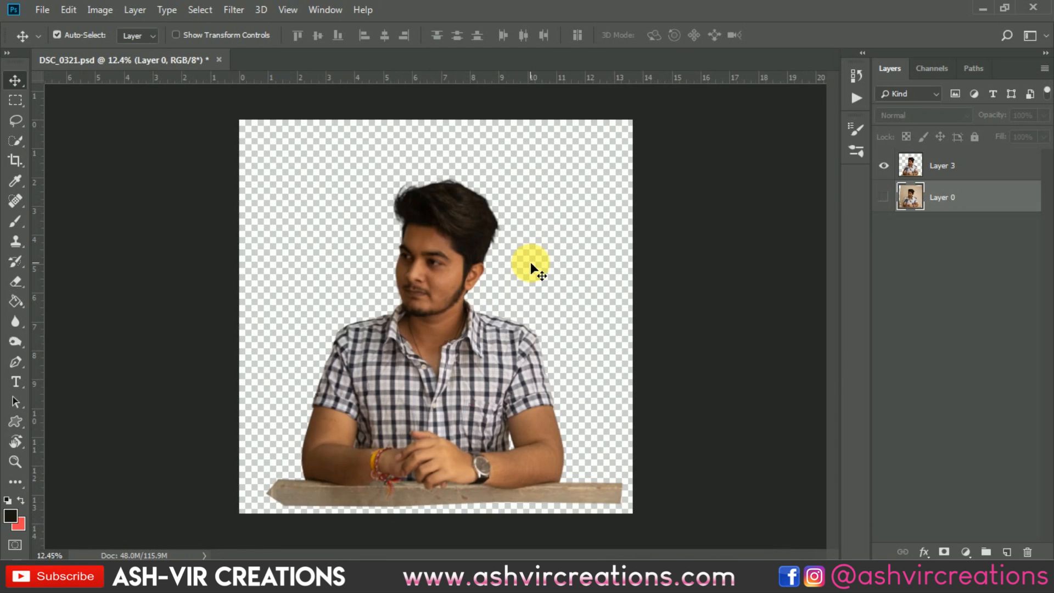
pyautogui.scroll(1, 530, 262)
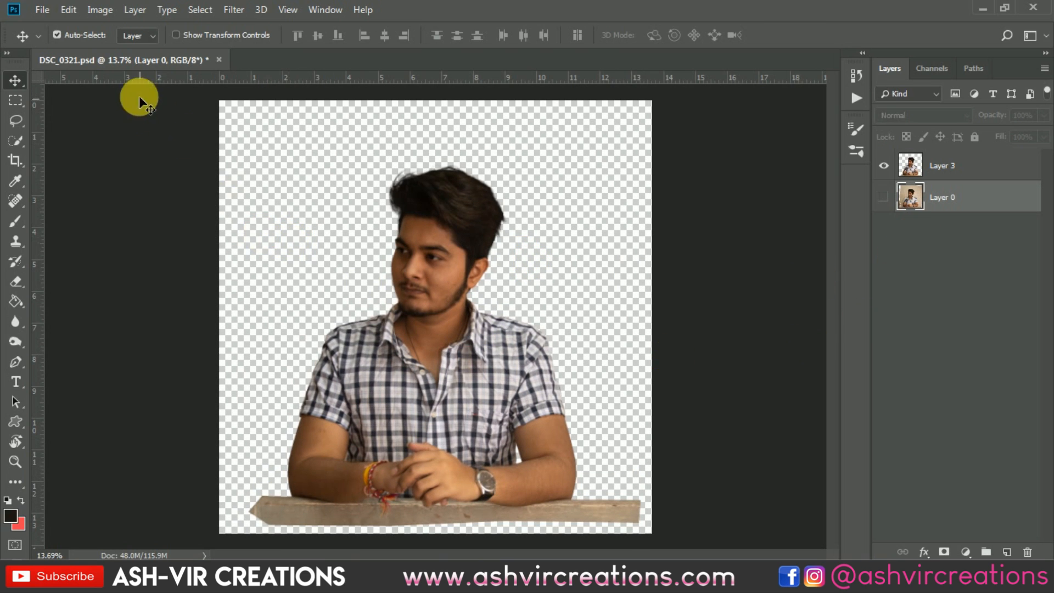
# - Open fes.jpg from the Desktop and bring the room image into DSC_0321.psd as a layer between Layer 3 and Layer 0
pyautogui.click(42, 10)
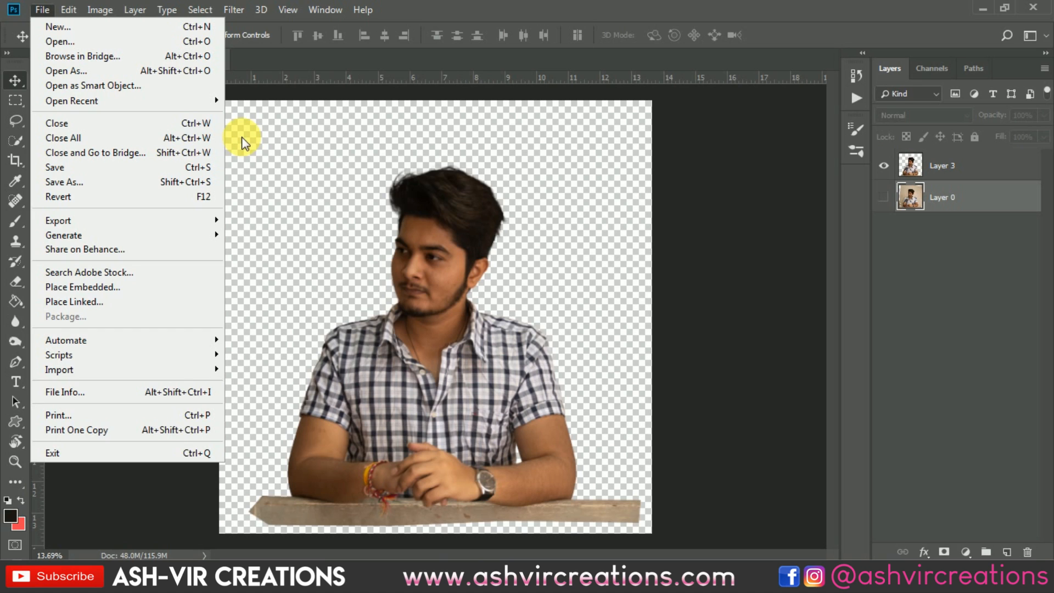
pyautogui.hotkey('ctrl', 'o')
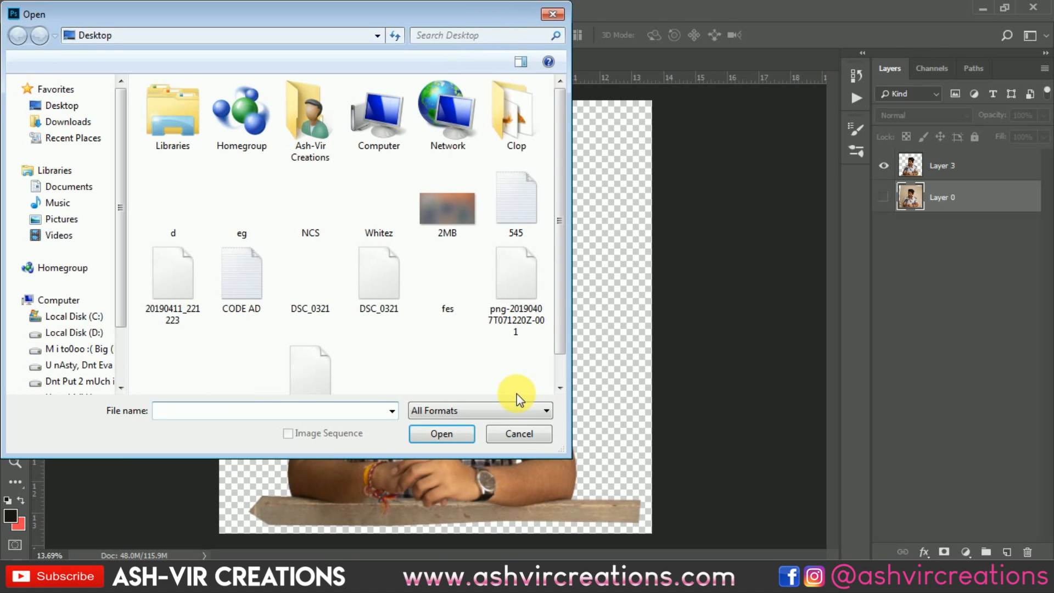
pyautogui.click(561, 361)
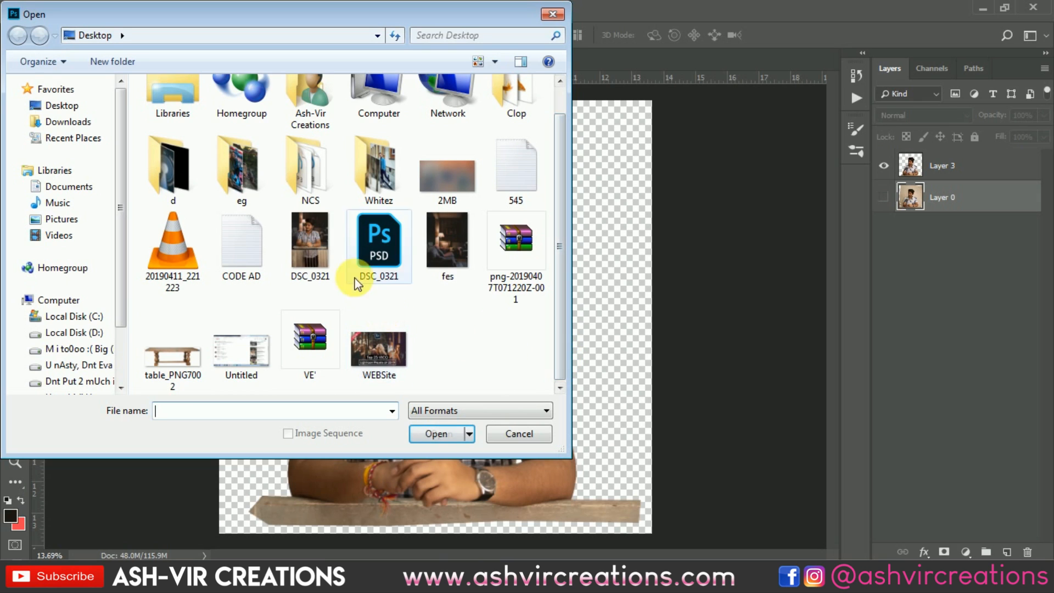
pyautogui.doubleClick(444, 226)
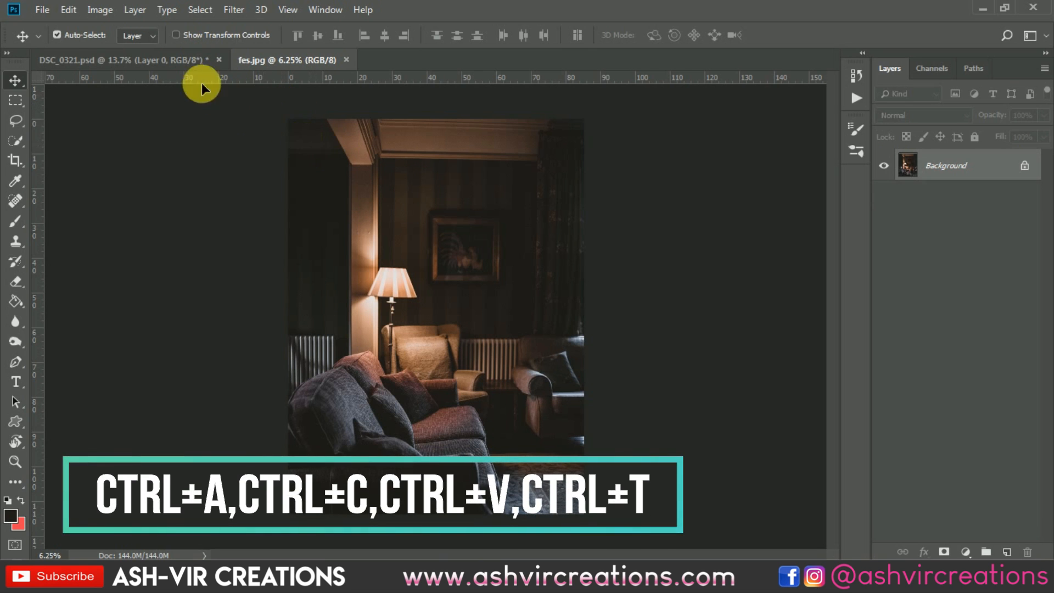
pyautogui.click(183, 64)
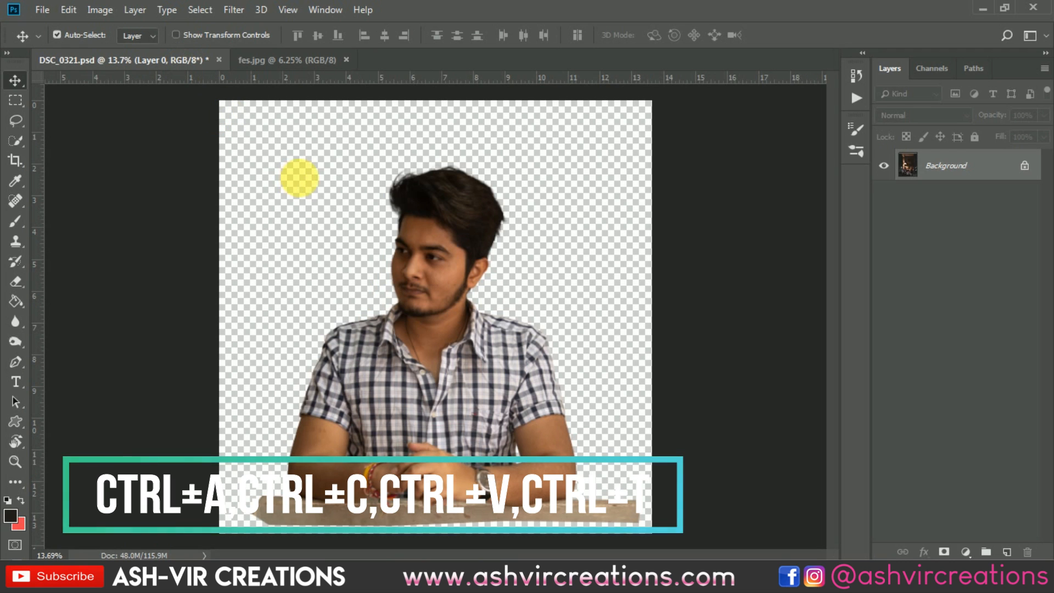
pyautogui.hotkey('ctrl', 'v')
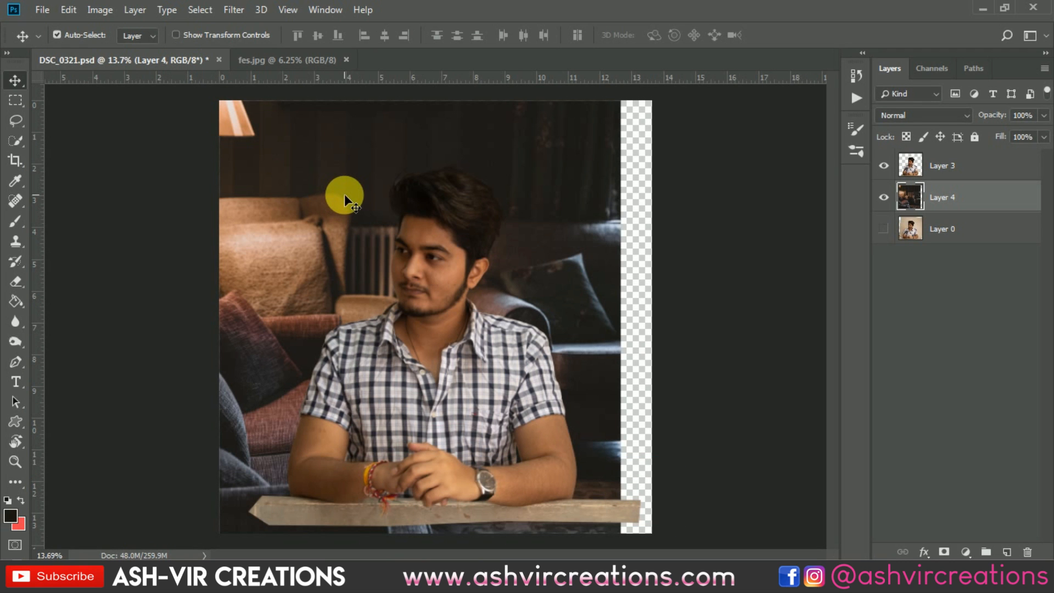
# - Scale the room image on Layer 4 to about 88.7% with Free Transform and position it to fill the canvas behind the man
pyautogui.click(70, 14)
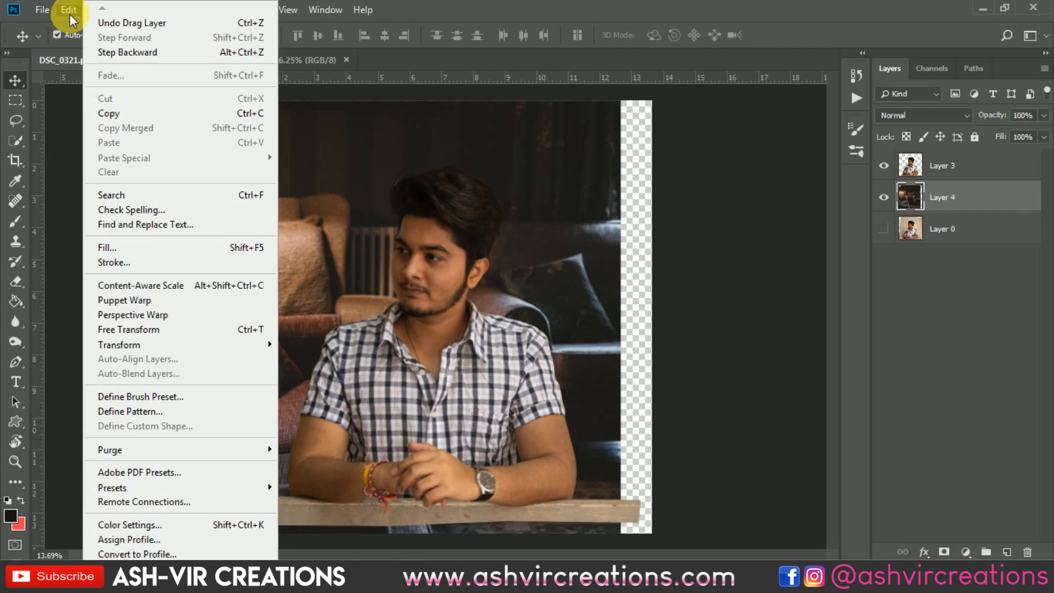
pyautogui.click(137, 328)
pyautogui.scroll(-3, 371, 304)
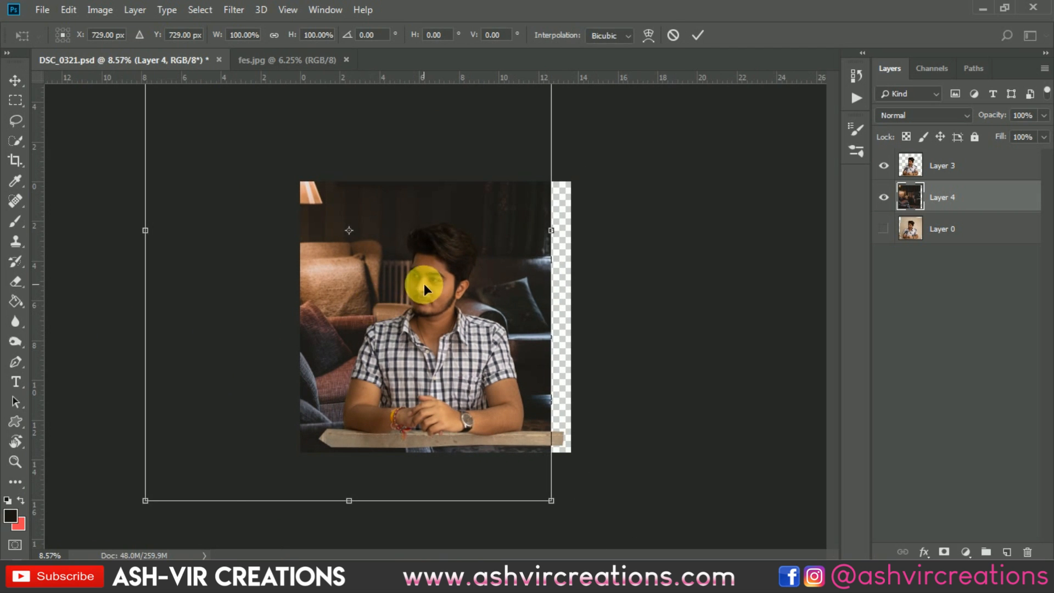
pyautogui.moveTo(424, 283); pyautogui.dragTo(506, 334)
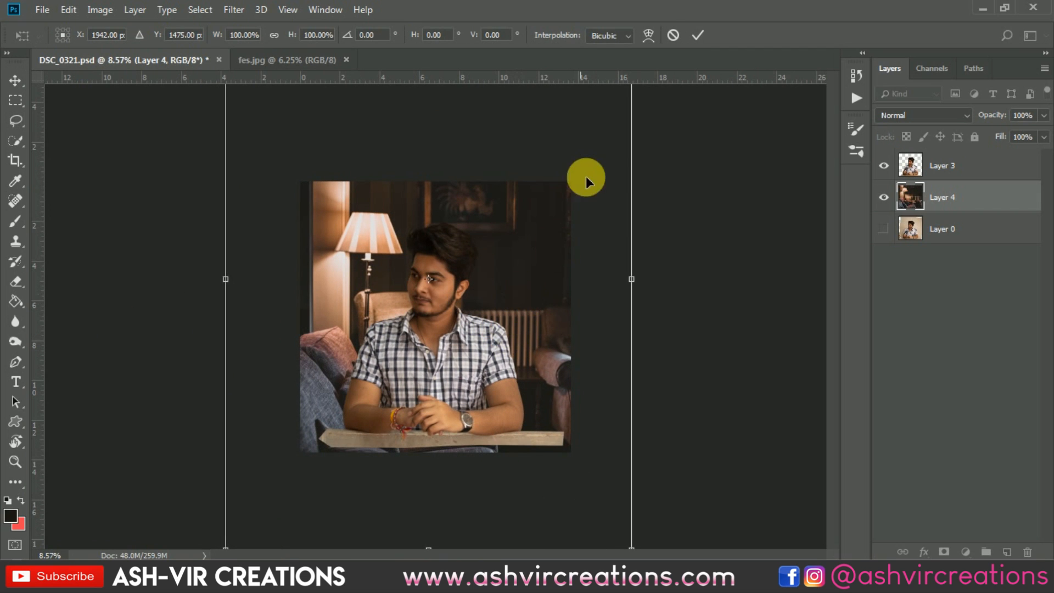
pyautogui.scroll(-1, 561, 159)
pyautogui.scroll(-1, 561, 160)
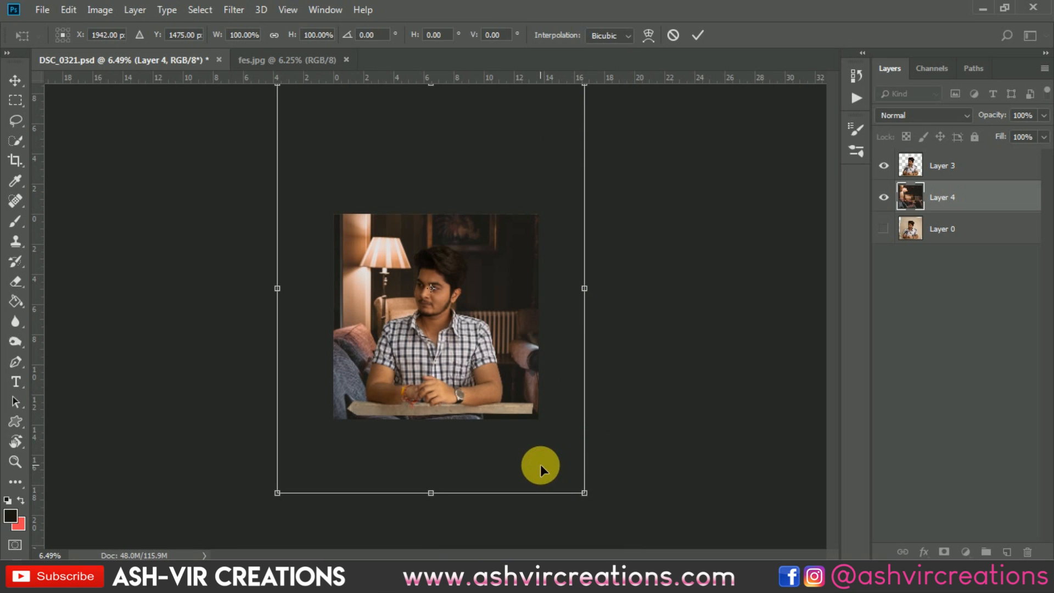
pyautogui.moveTo(581, 491); pyautogui.dragTo(544, 449)
pyautogui.scroll(3, 477, 320)
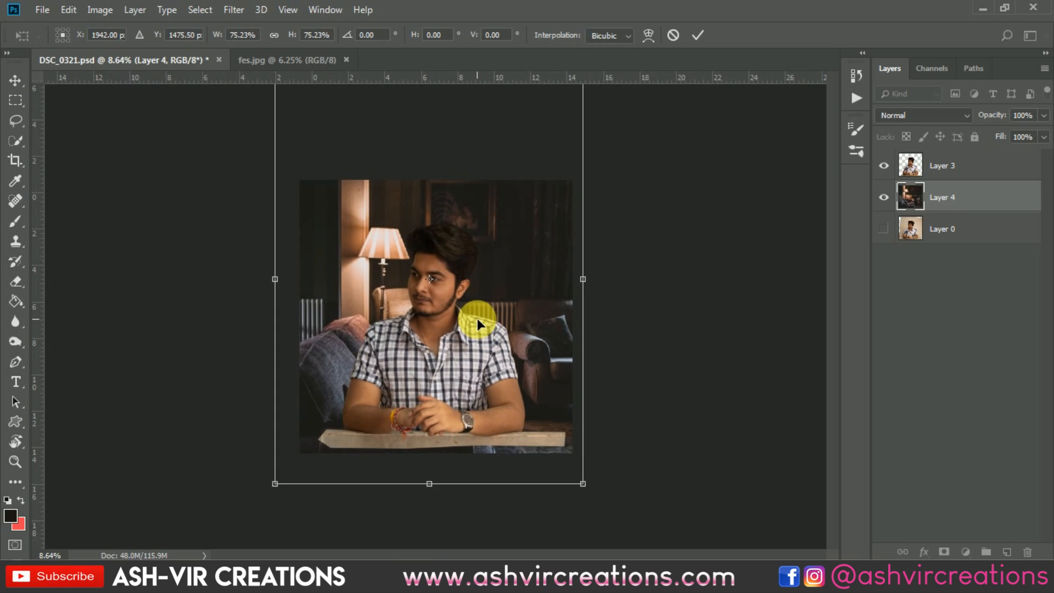
pyautogui.moveTo(483, 284); pyautogui.dragTo(510, 288)
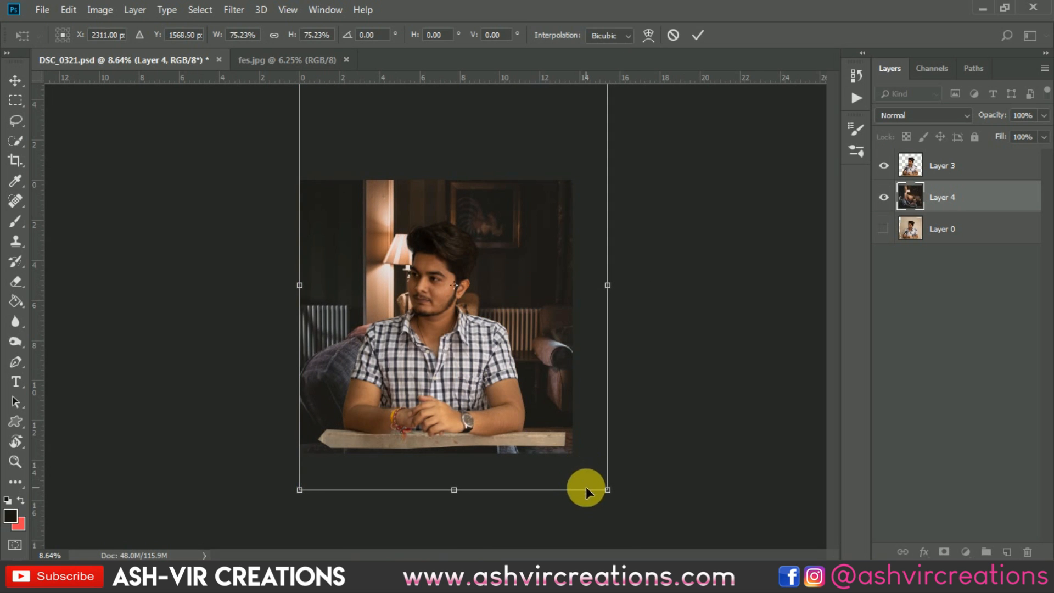
pyautogui.moveTo(607, 490); pyautogui.dragTo(625, 503)
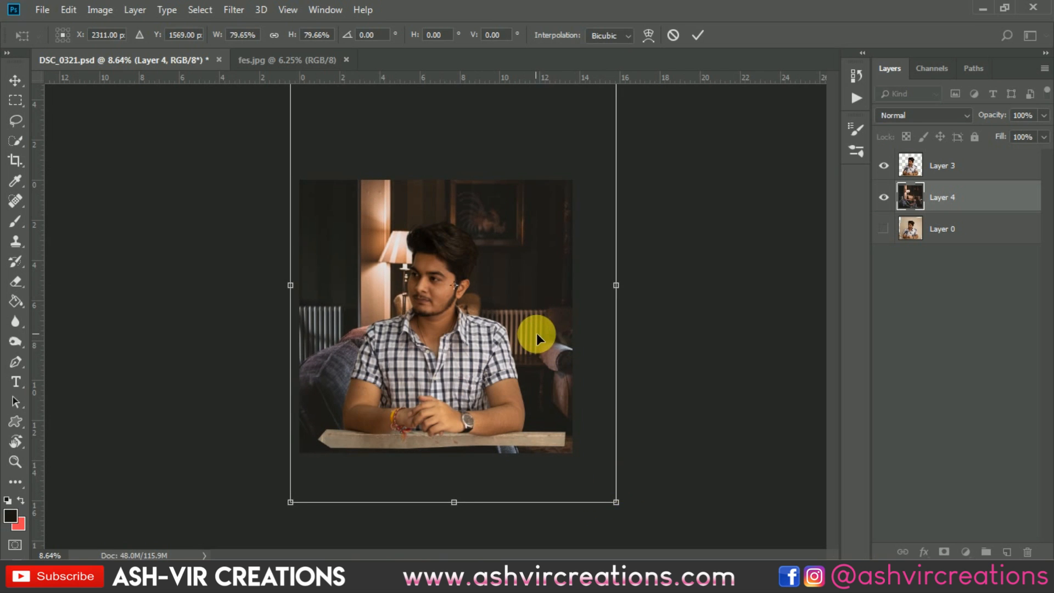
pyautogui.moveTo(548, 335); pyautogui.dragTo(526, 329)
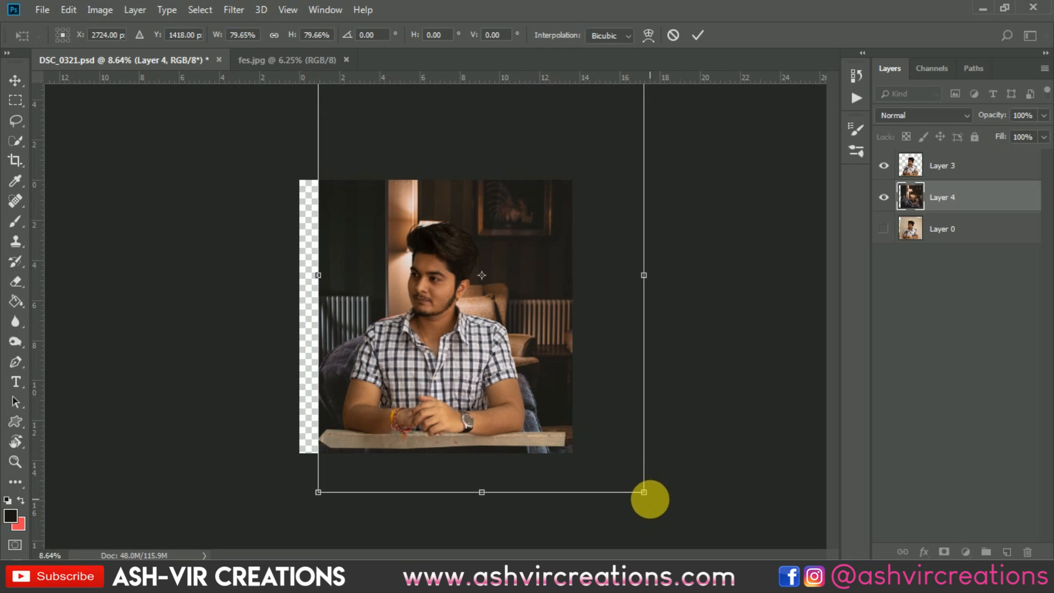
pyautogui.moveTo(643, 492); pyautogui.dragTo(662, 517)
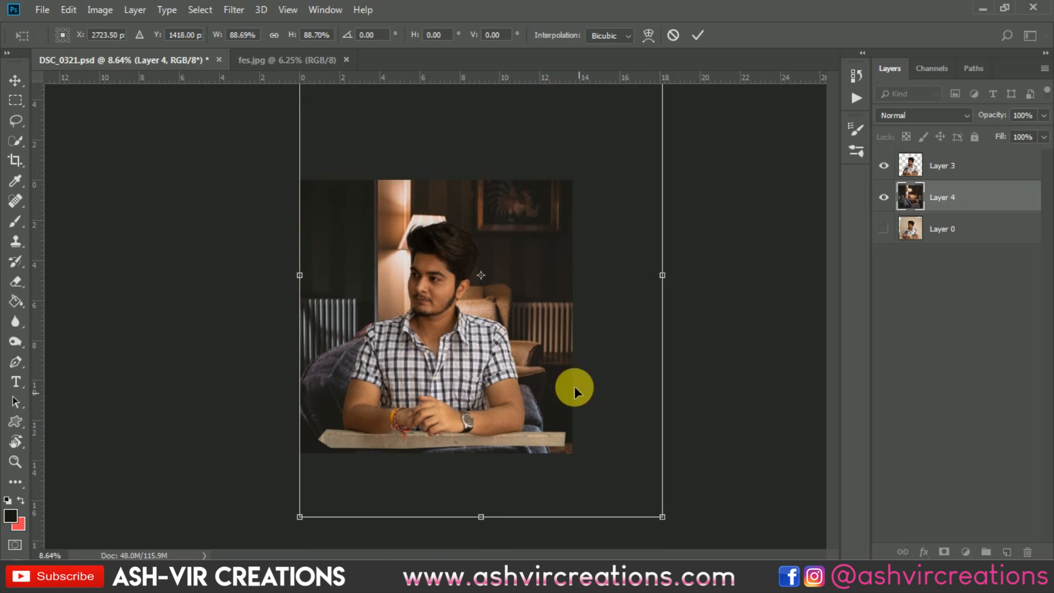
pyautogui.moveTo(546, 331); pyautogui.dragTo(548, 330)
pyautogui.press('Return')
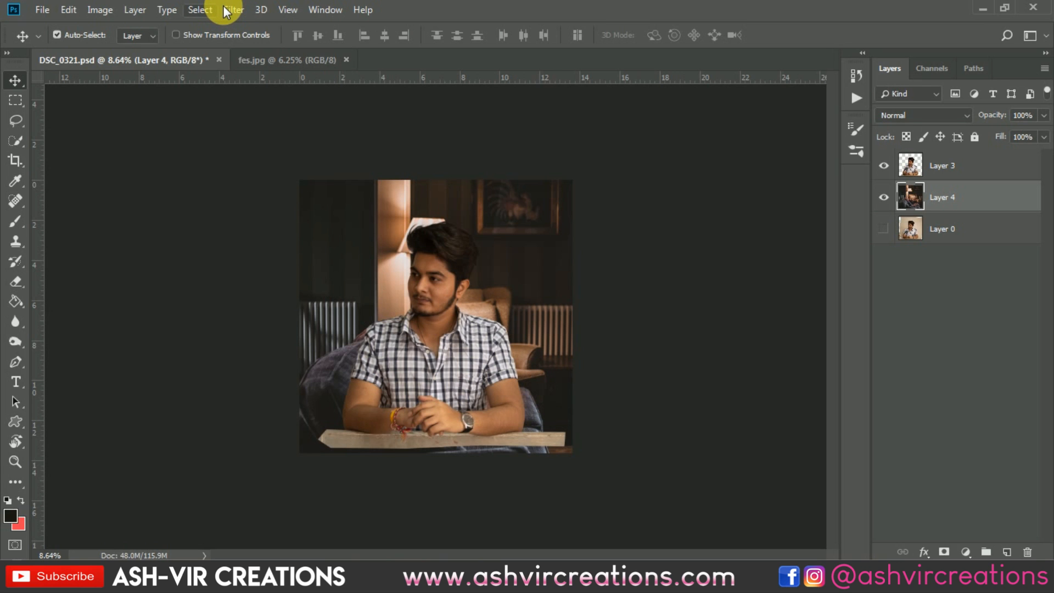
# - Apply a Box Blur with a radius of about 49 pixels to the room background on Layer 4
pyautogui.click(282, 9)
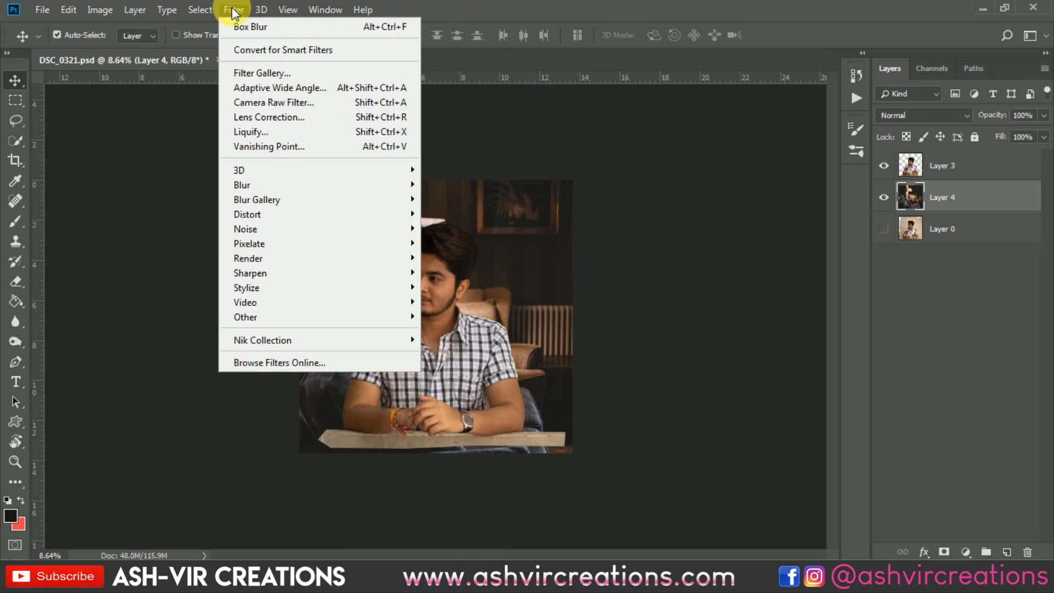
pyautogui.moveTo(266, 184)
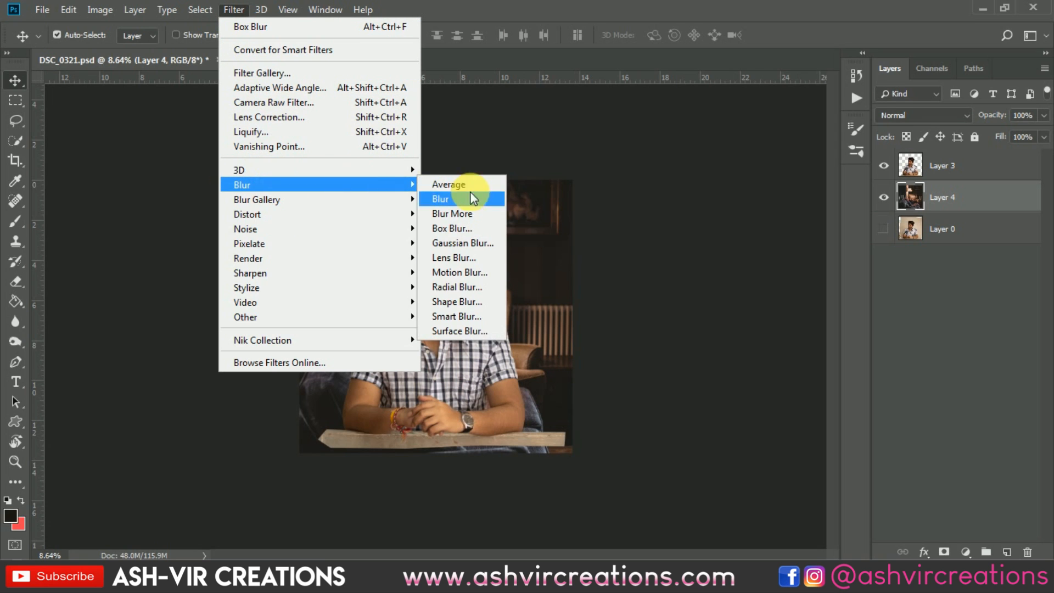
pyautogui.click(464, 228)
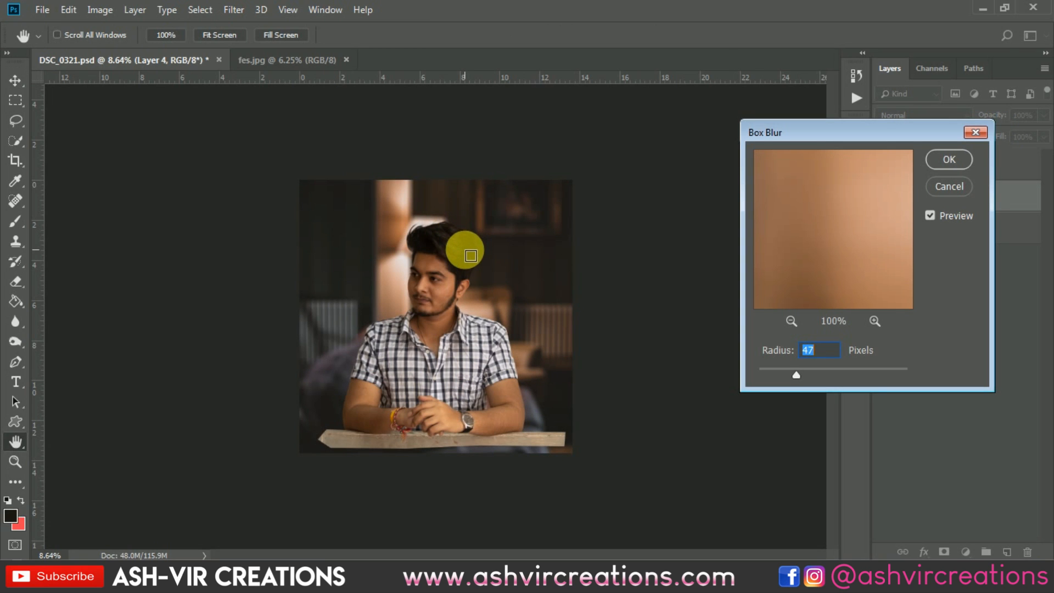
pyautogui.scroll(2, 829, 357)
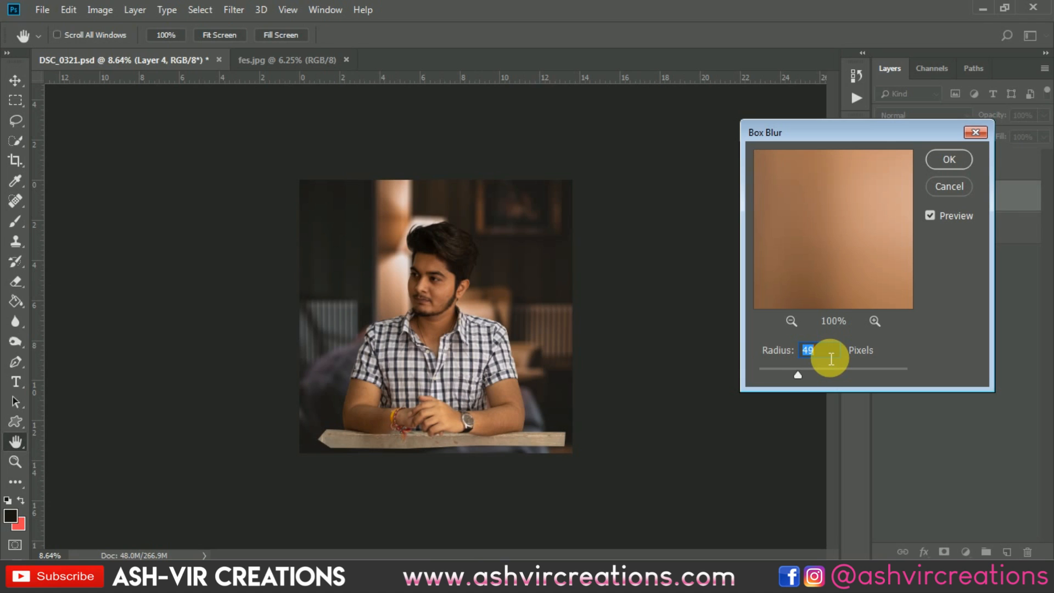
pyautogui.scroll(1, 830, 358)
pyautogui.click(940, 157)
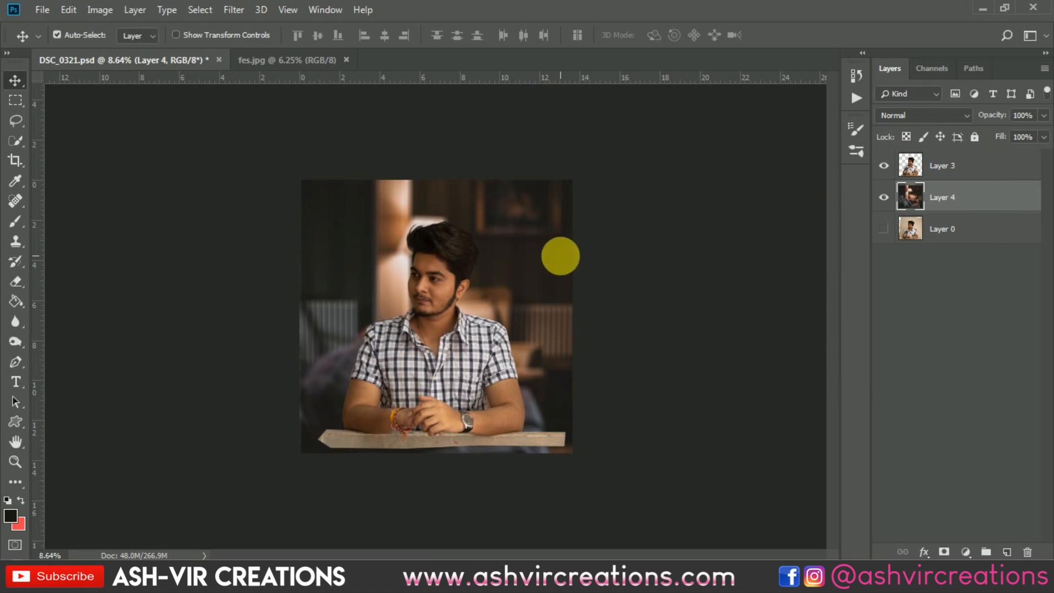
# - Adjust Levels on the blurred background layer, setting the RGB input values to 26, 1.13 and 230
pyautogui.scroll(3, 542, 248)
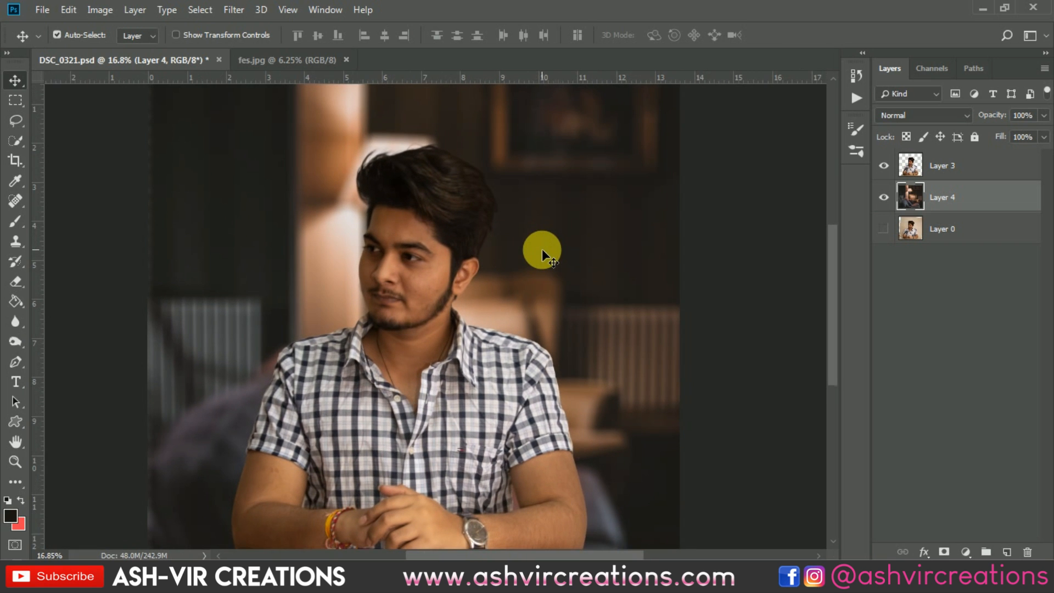
pyautogui.scroll(-1, 541, 250)
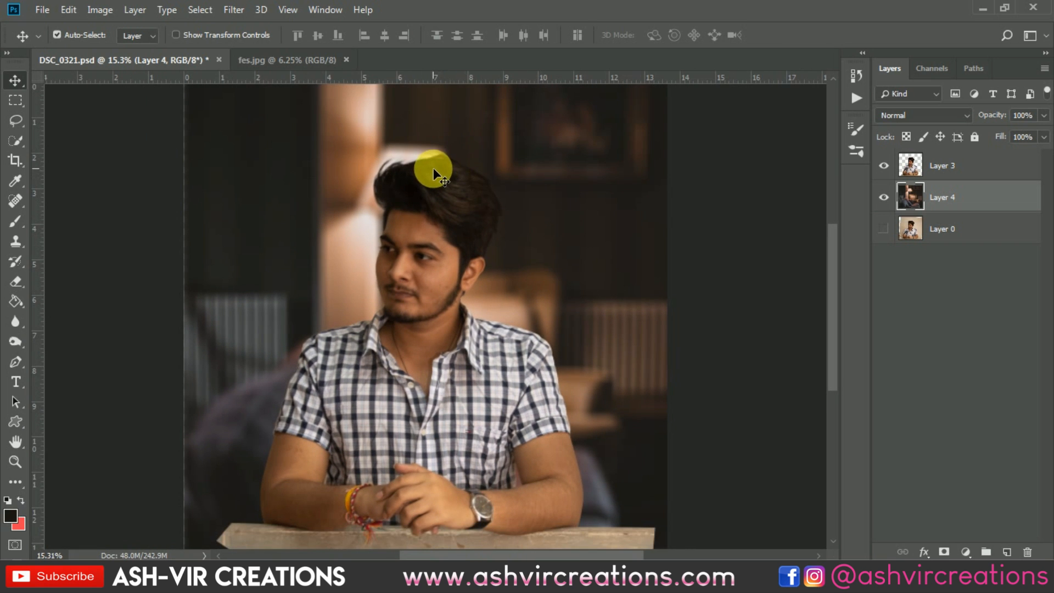
pyautogui.scroll(1, 433, 169)
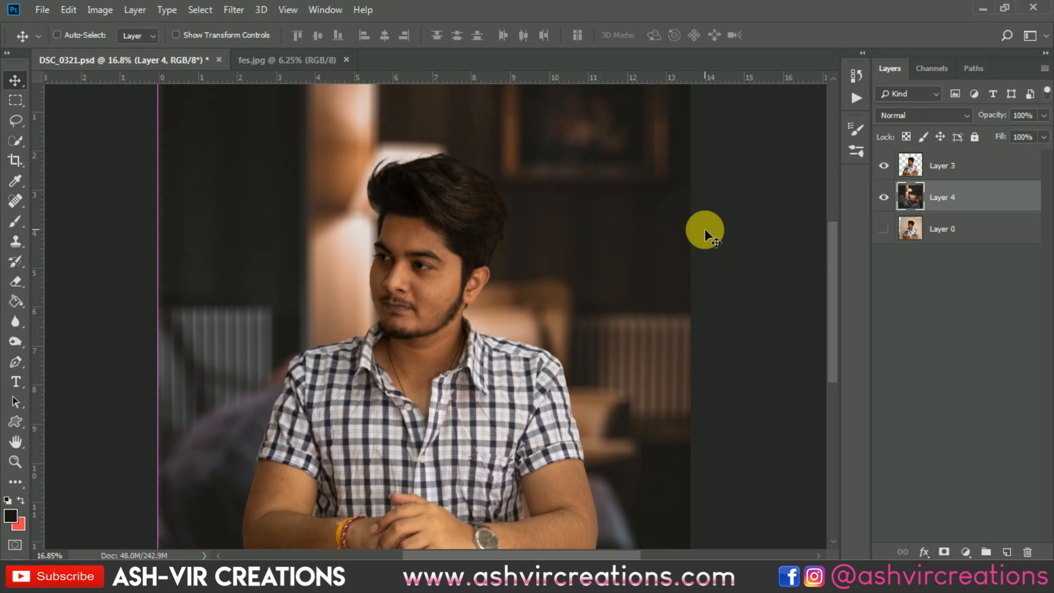
pyautogui.hotkey('ctrl', 'l')
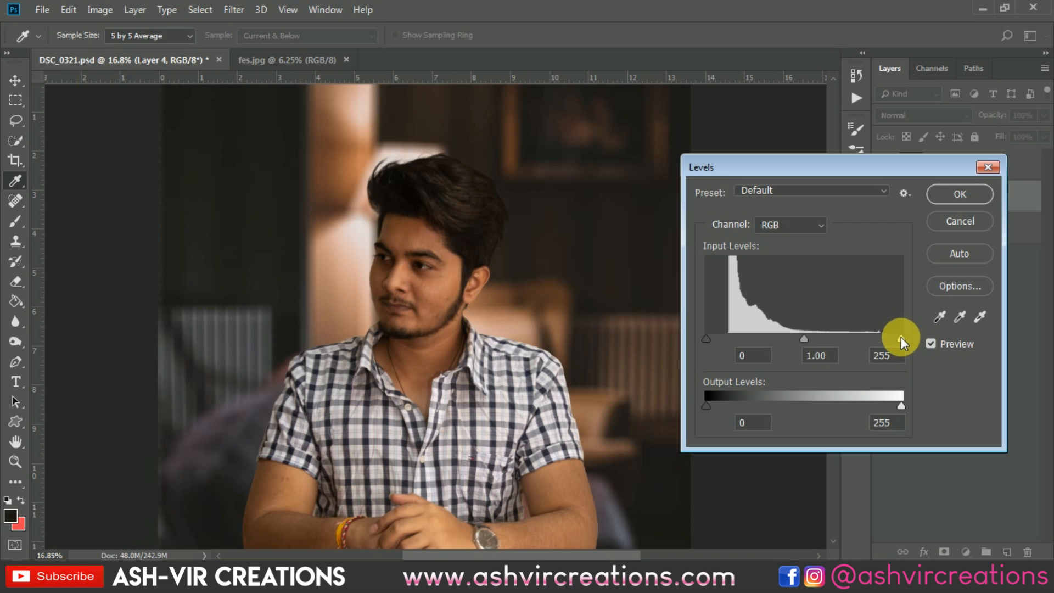
pyautogui.moveTo(889, 171); pyautogui.dragTo(755, 160)
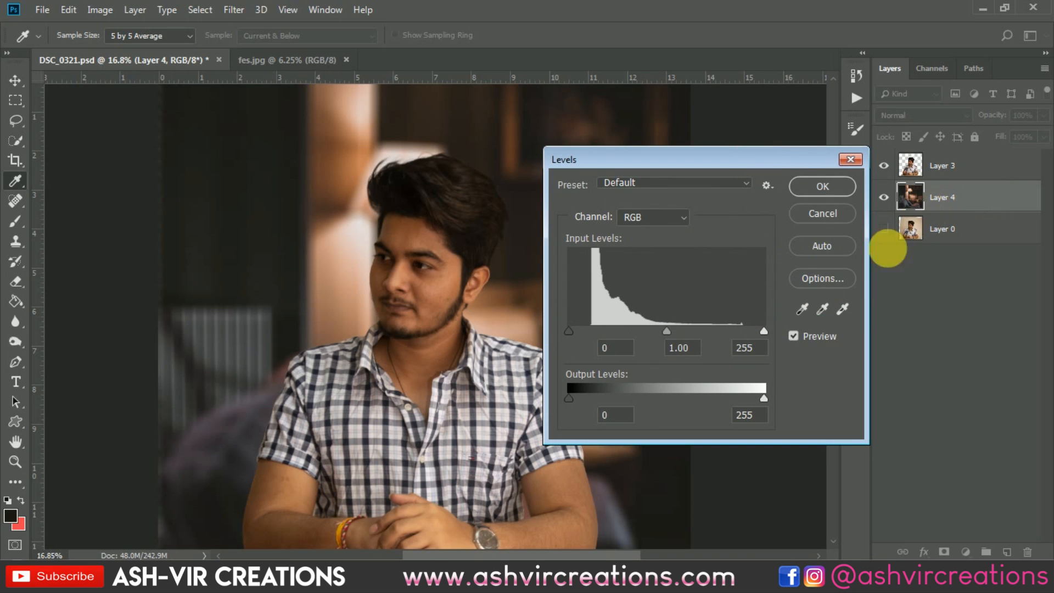
pyautogui.moveTo(763, 330); pyautogui.dragTo(743, 325)
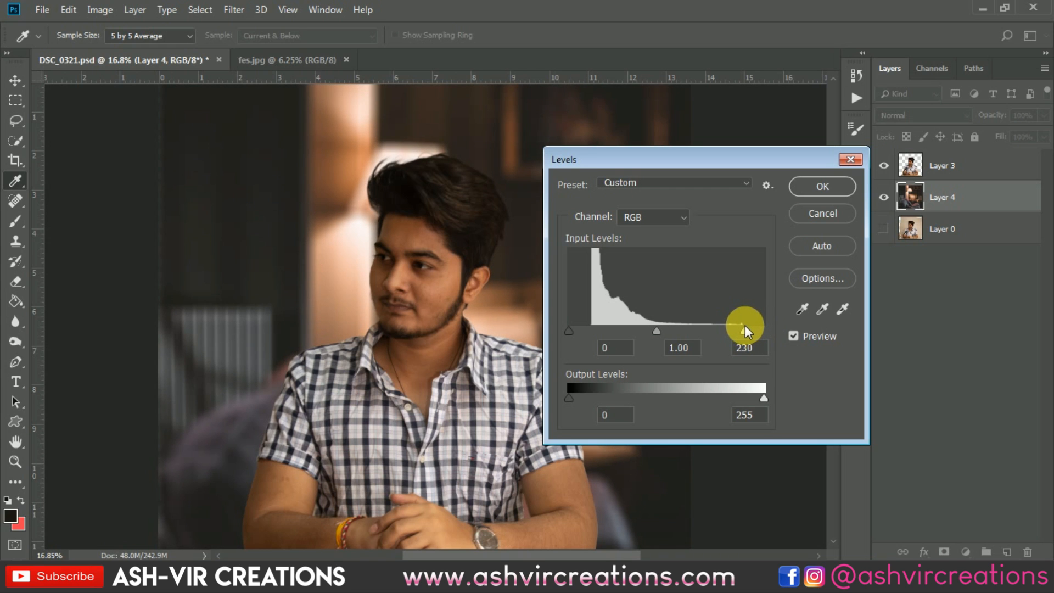
pyautogui.moveTo(663, 328); pyautogui.dragTo(650, 328)
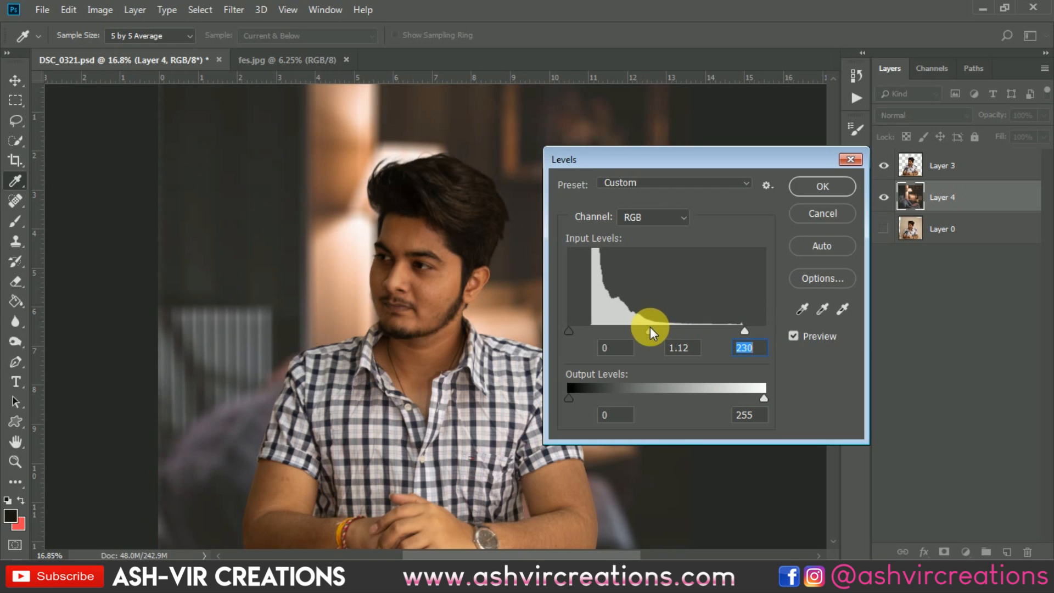
pyautogui.moveTo(569, 329); pyautogui.dragTo(589, 327)
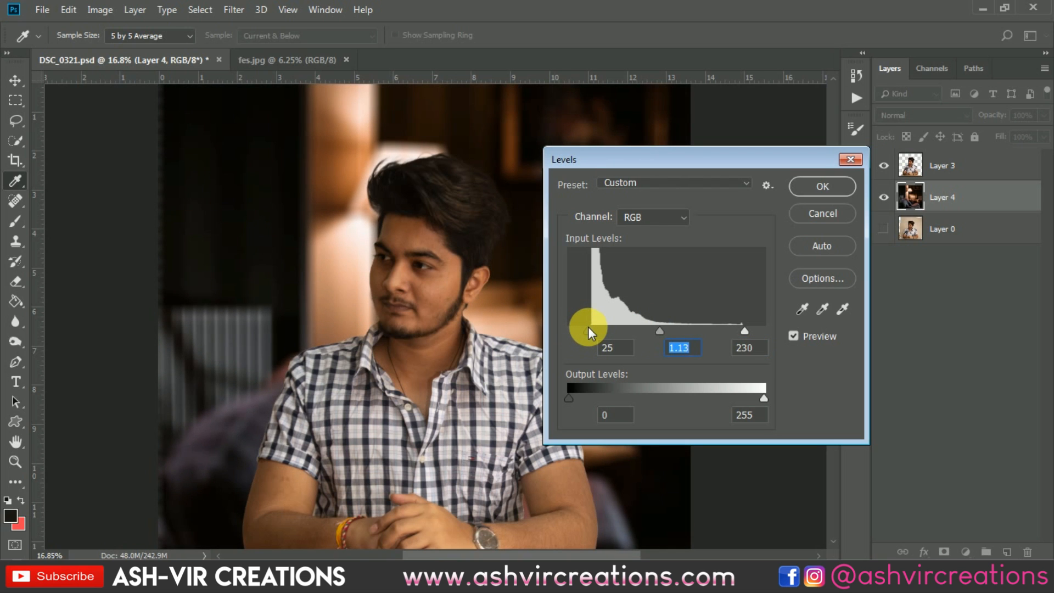
pyautogui.moveTo(589, 327); pyautogui.dragTo(591, 325)
pyautogui.moveTo(693, 159); pyautogui.dragTo(838, 134)
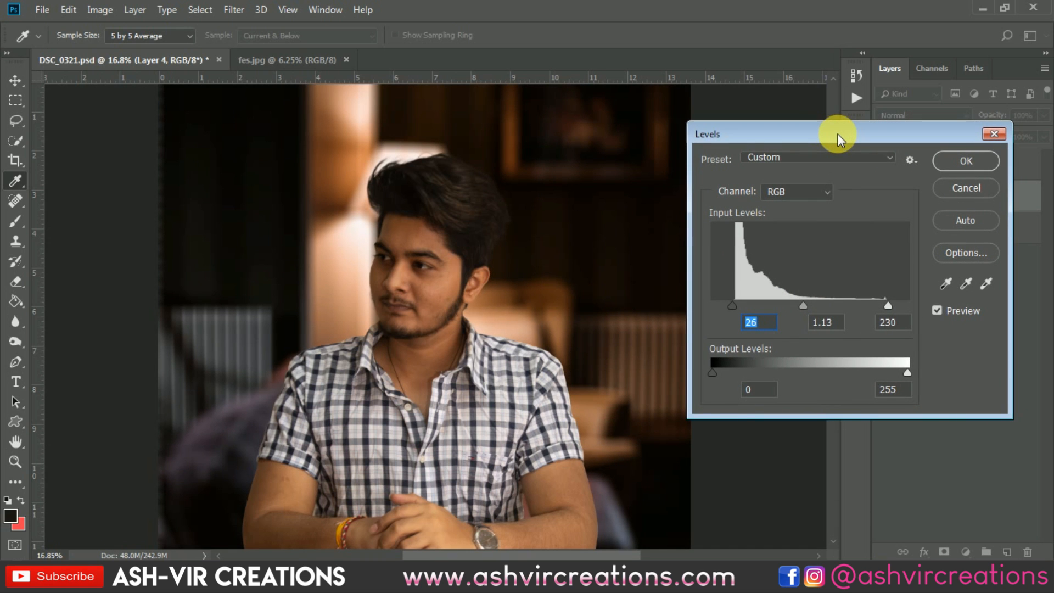
# - Compare the background with the Levels preview off and on, set the white input level to 228, and apply the adjustment
pyautogui.hotkey('ctrl', '-')
pyautogui.hotkey('ctrl', '-')
pyautogui.hotkey('ctrl', '+')
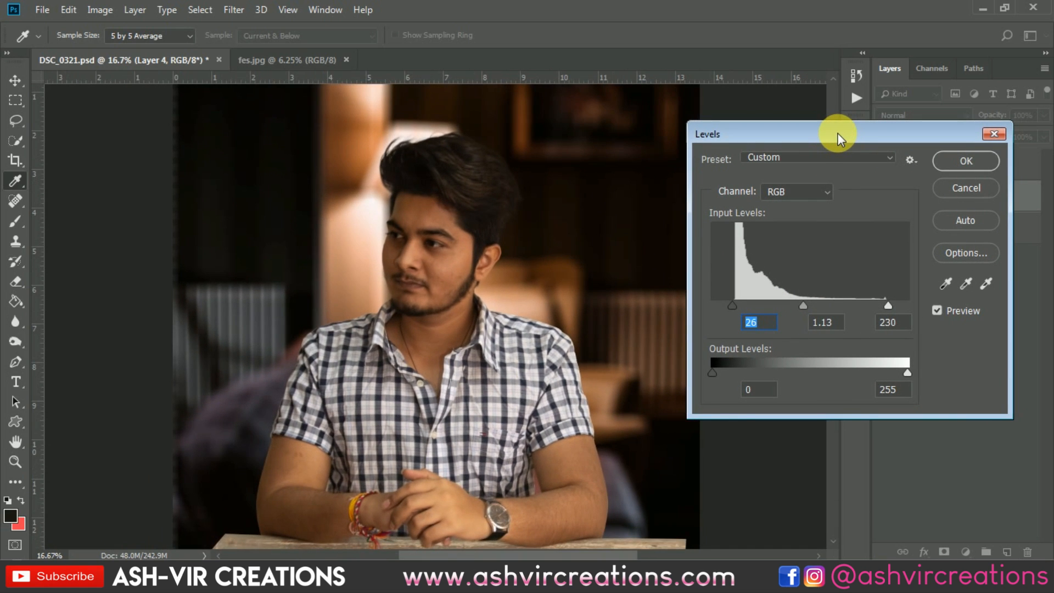
pyautogui.click(937, 310)
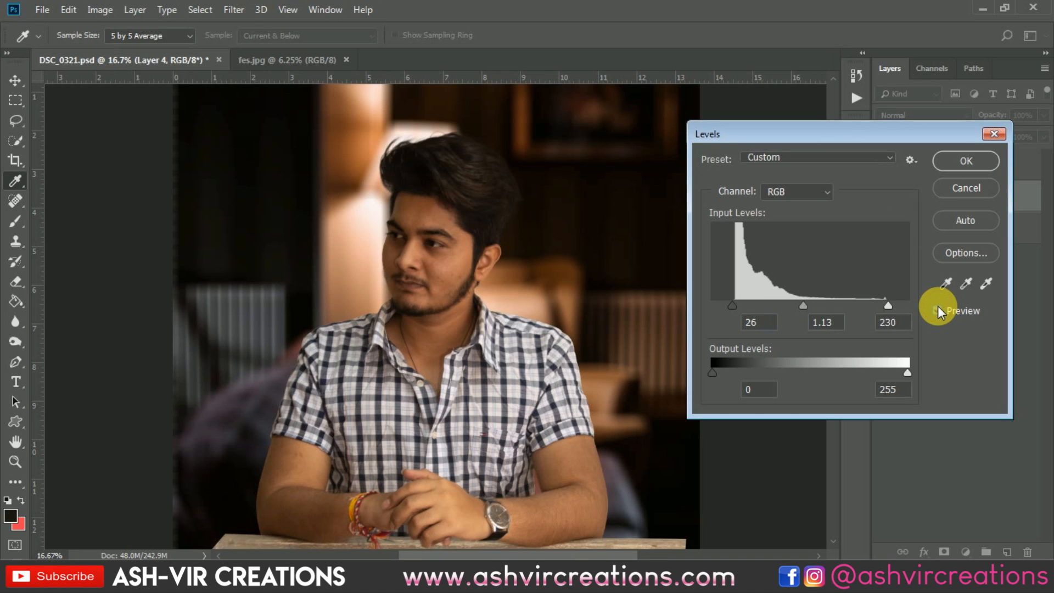
pyautogui.click(941, 311)
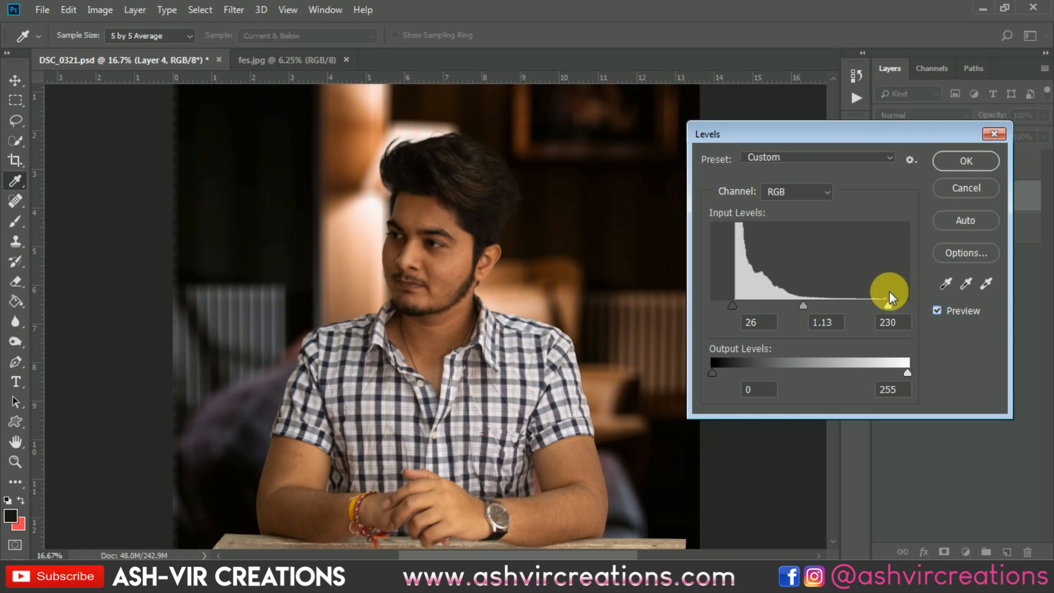
pyautogui.moveTo(889, 291); pyautogui.dragTo(887, 302)
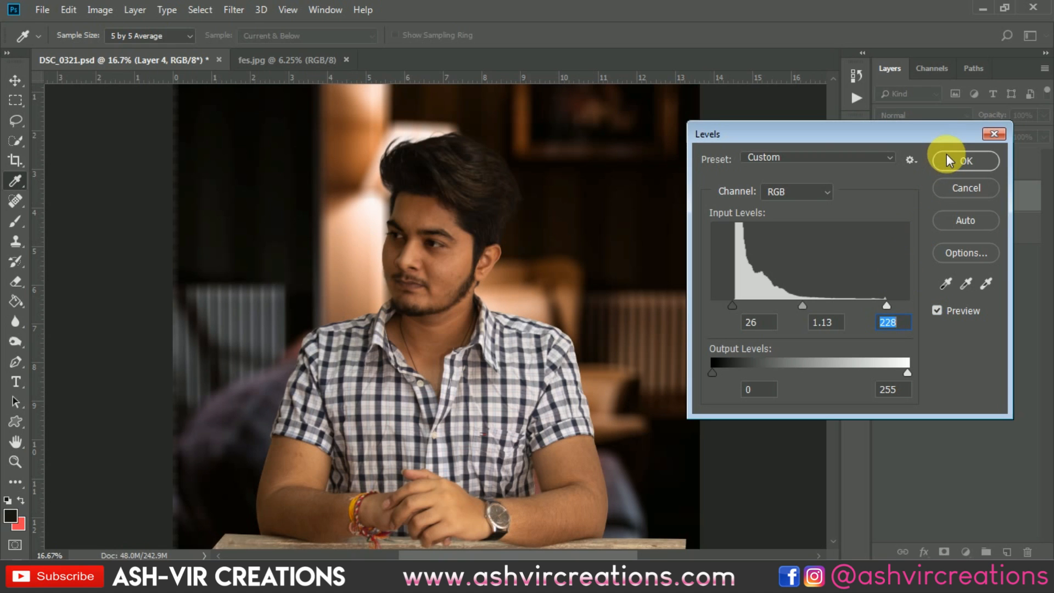
pyautogui.click(947, 159)
pyautogui.press('v')
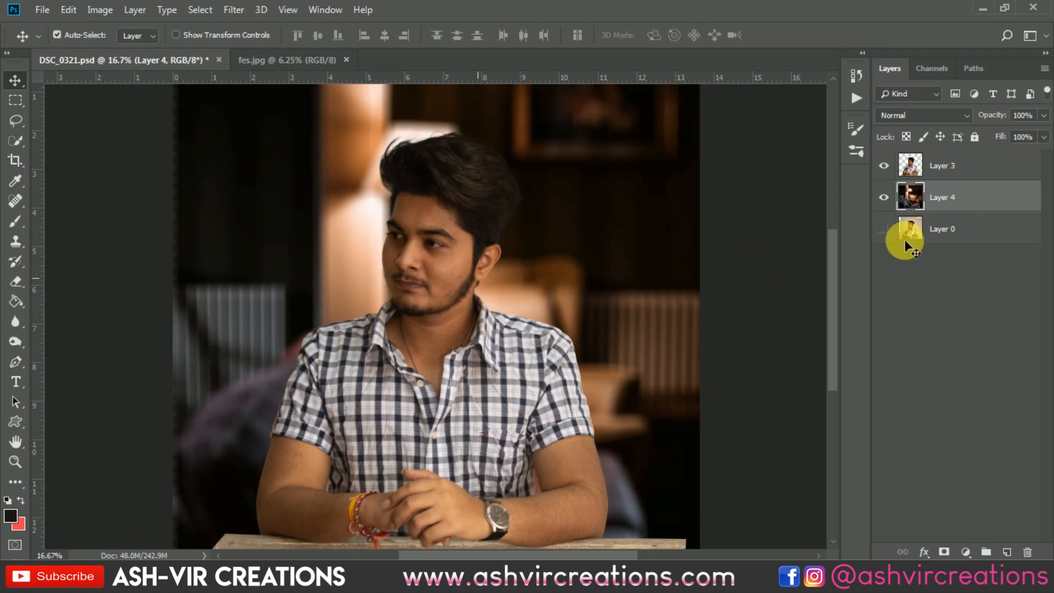
# - Select Layer 3 and set the Blur tool to a 40 px Hard Round brush for softening the cutout's edges
pyautogui.click(949, 165)
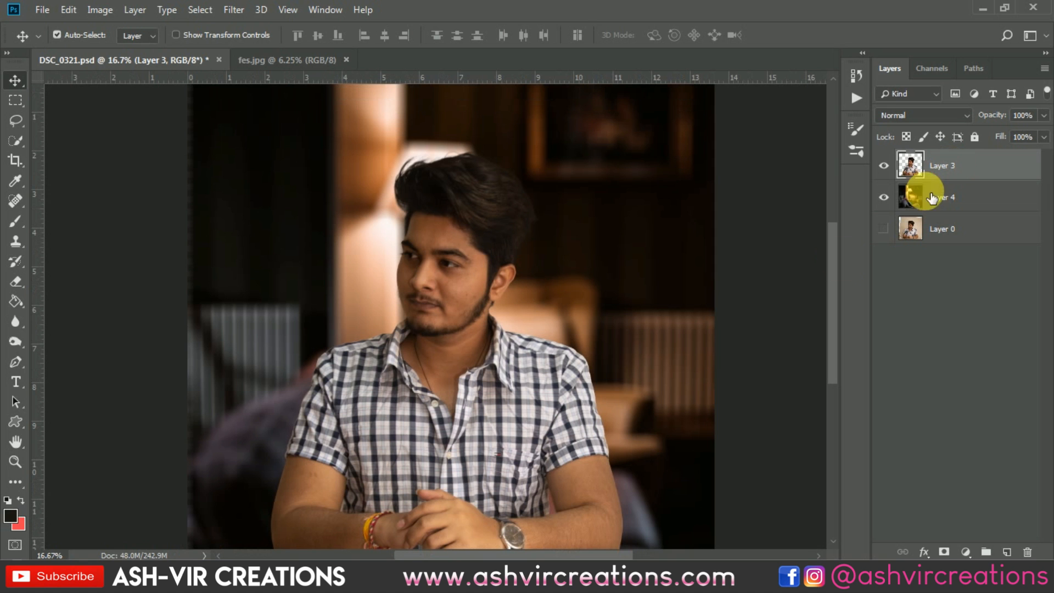
pyautogui.scroll(2, 310, 407)
pyautogui.scroll(4, 310, 407)
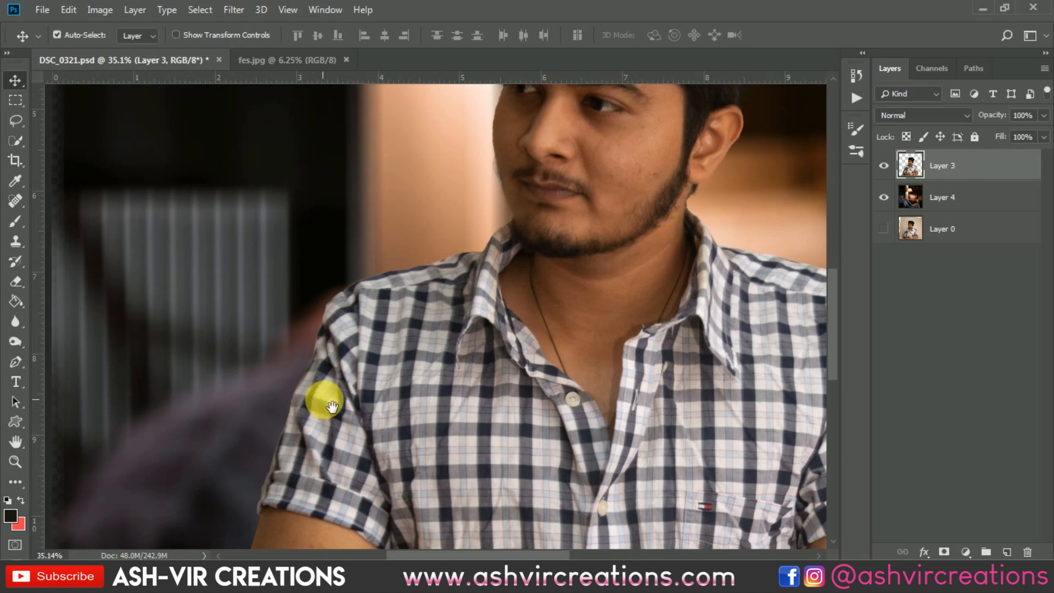
pyautogui.moveTo(340, 391); pyautogui.dragTo(460, 317)
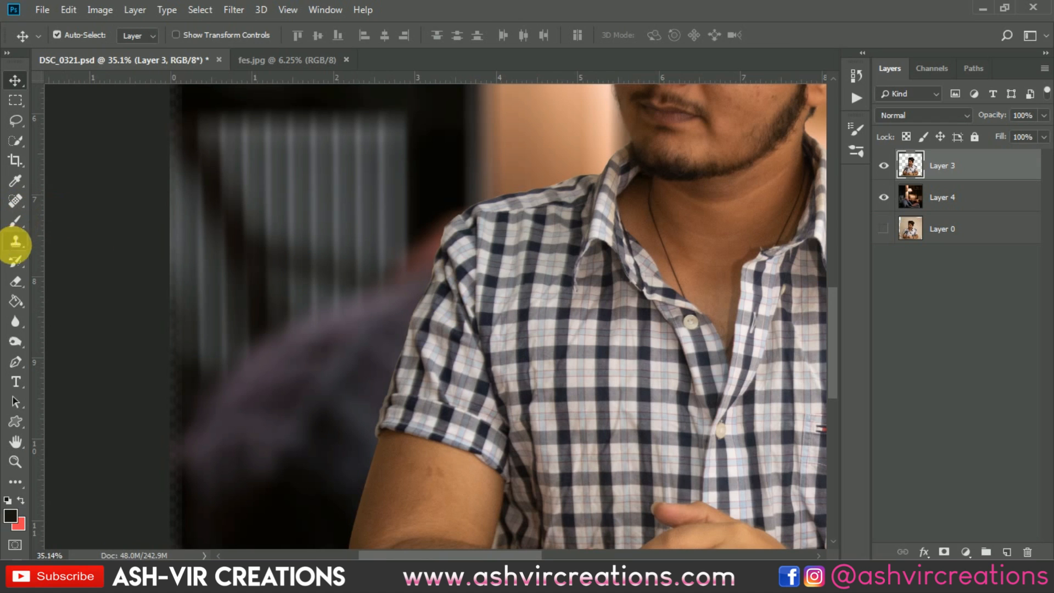
pyautogui.moveTo(15, 318); pyautogui.dragTo(47, 319)
pyautogui.click(46, 318)
pyautogui.rightClick(412, 242)
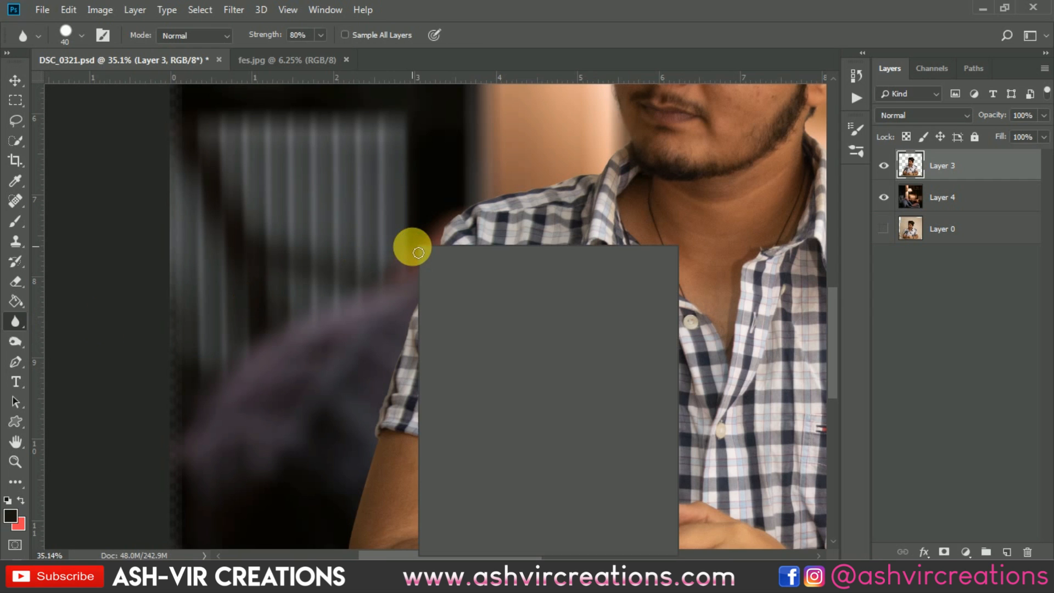
pyautogui.click(556, 405)
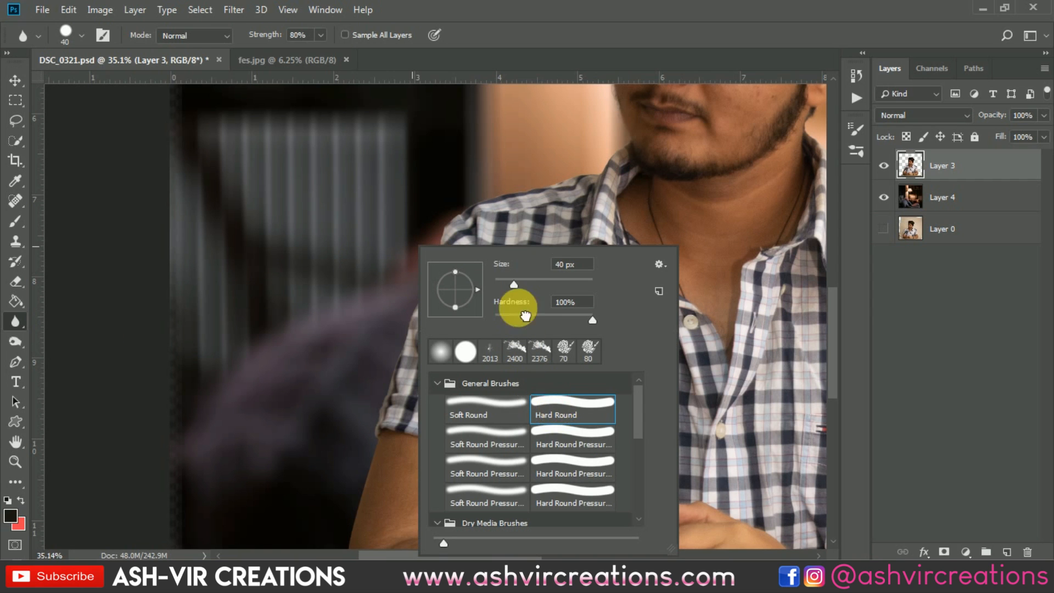
pyautogui.doubleClick(562, 413)
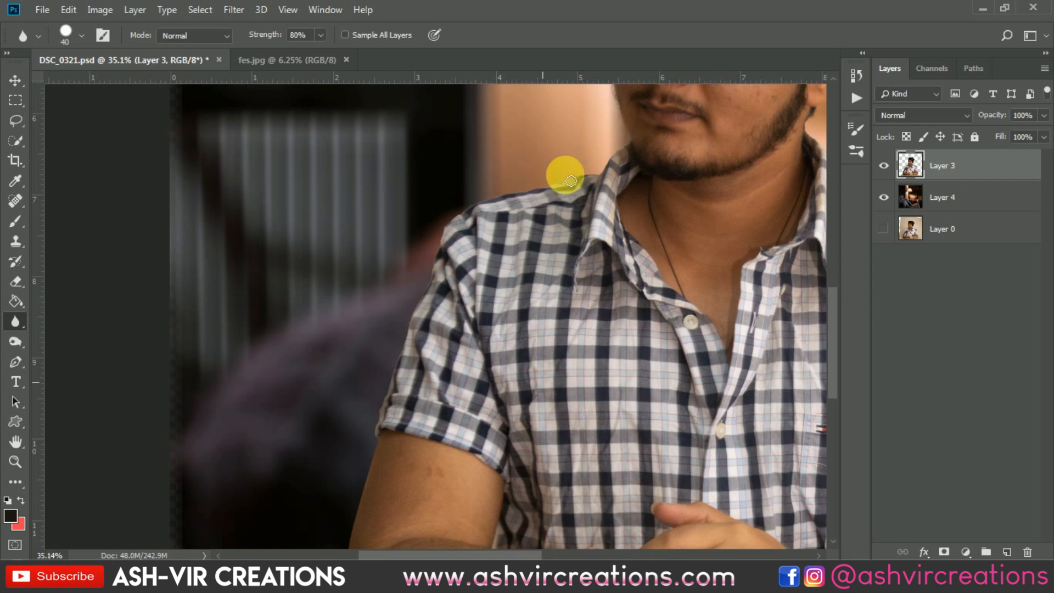
# - Blur the cutout edge along the shoulder, rolled sleeve and upper arm on the image's left side
pyautogui.scroll(3, 628, 144)
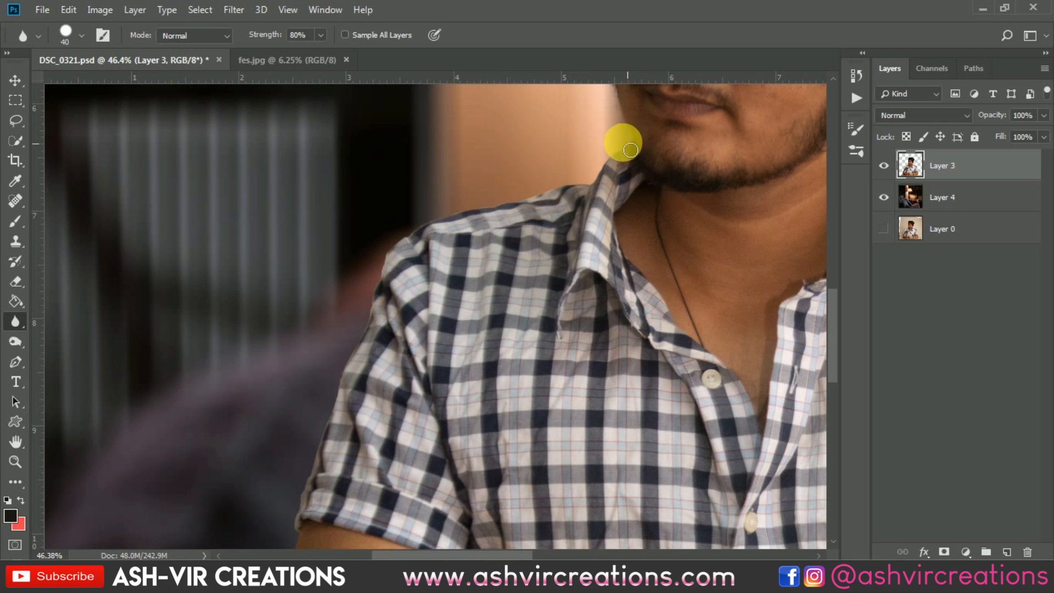
pyautogui.scroll(2, 632, 149)
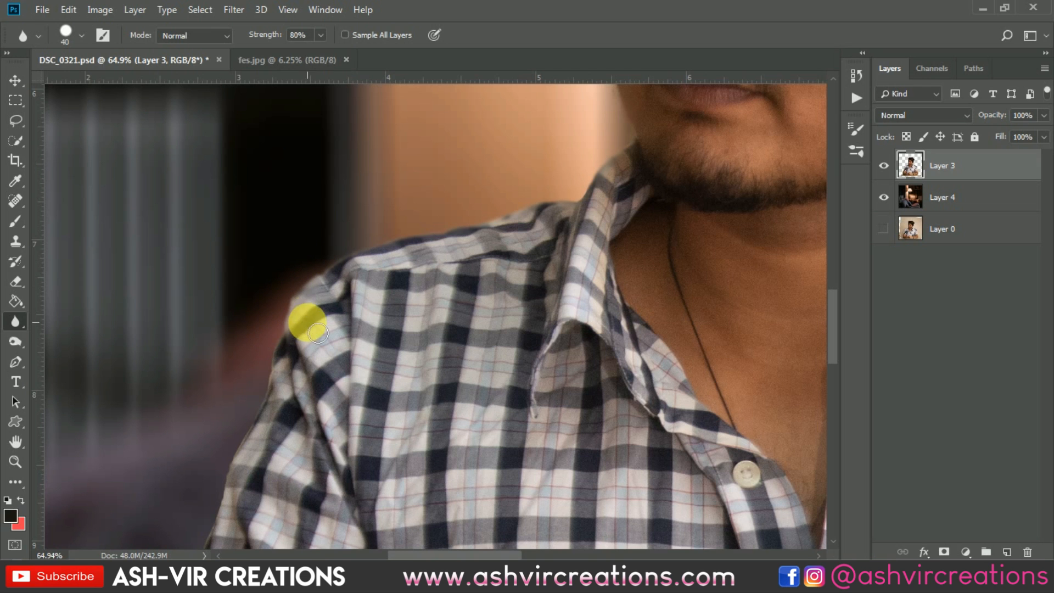
pyautogui.moveTo(329, 287); pyautogui.dragTo(470, 219)
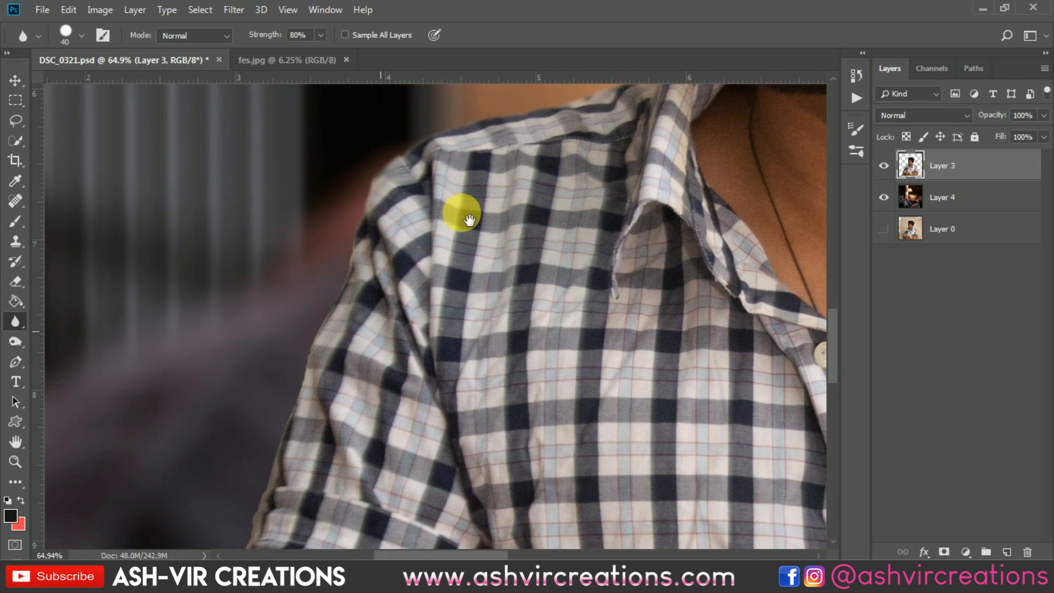
pyautogui.moveTo(346, 296)
pyautogui.mouseDown()
pyautogui.moveTo(312, 329)
pyautogui.moveTo(298, 400)
pyautogui.mouseUp()
pyautogui.moveTo(404, 369); pyautogui.dragTo(586, 174)
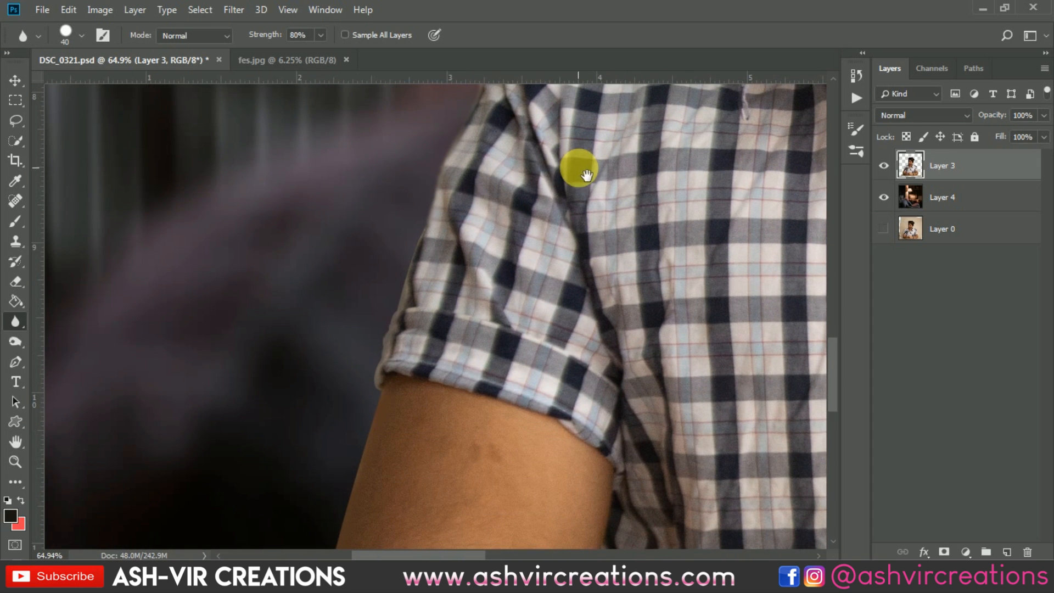
pyautogui.moveTo(435, 220)
pyautogui.mouseDown()
pyautogui.moveTo(404, 310)
pyautogui.moveTo(376, 346)
pyautogui.moveTo(376, 384)
pyautogui.mouseUp()
pyautogui.moveTo(463, 377); pyautogui.dragTo(606, 151)
pyautogui.moveTo(516, 160)
pyautogui.mouseDown()
pyautogui.moveTo(466, 373)
pyautogui.moveTo(473, 366)
pyautogui.moveTo(456, 379)
pyautogui.moveTo(479, 538)
pyautogui.moveTo(335, 529)
pyautogui.mouseUp()
# - Blur the cutout edges around the watch arm, including the gap beside the shirt and the outer elbow
pyautogui.moveTo(648, 439); pyautogui.dragTo(116, 376)
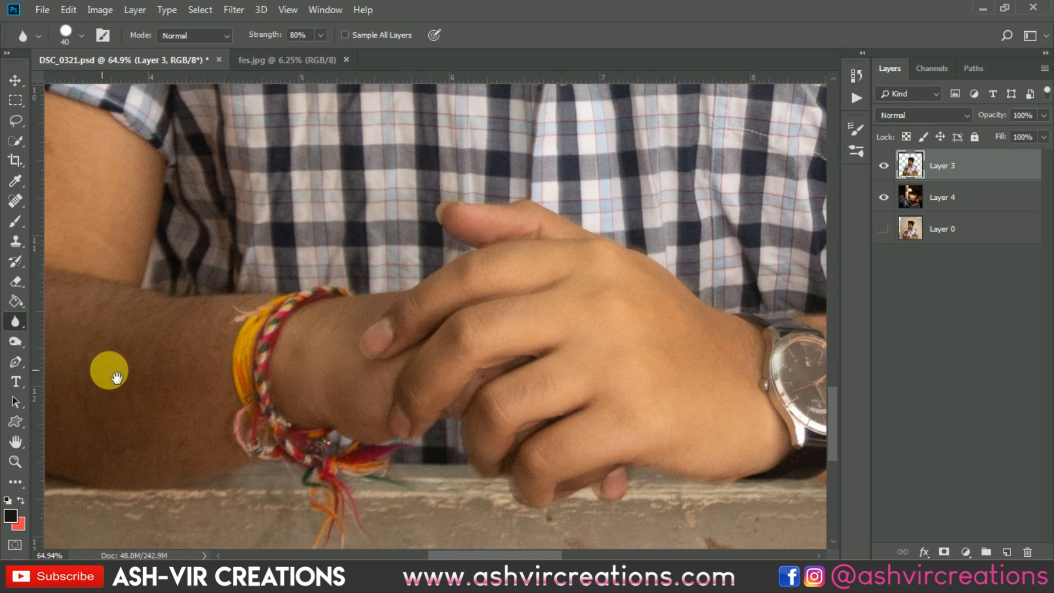
pyautogui.moveTo(735, 336); pyautogui.dragTo(195, 415)
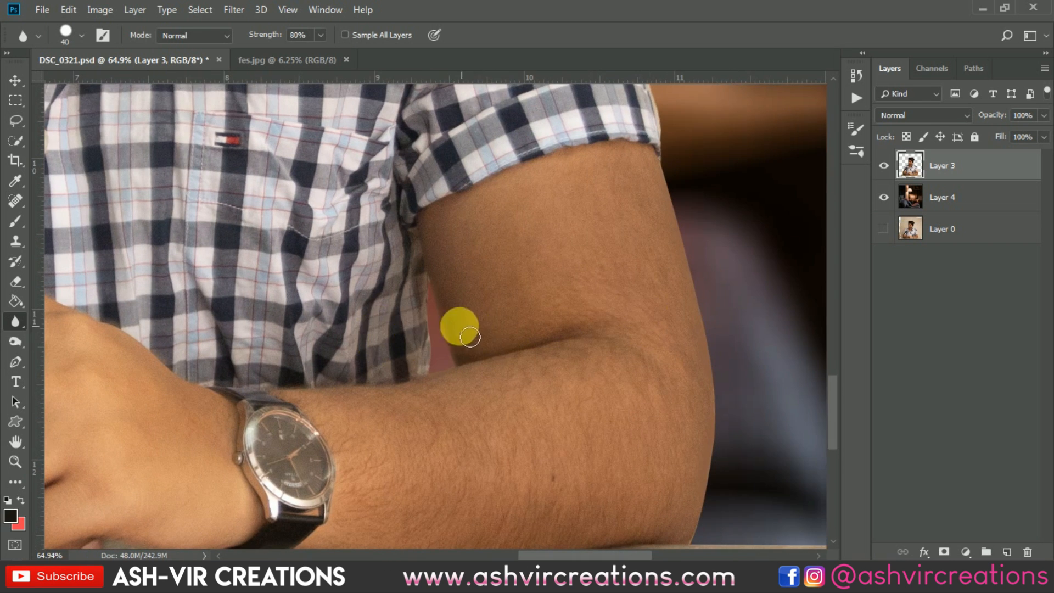
pyautogui.scroll(5, 470, 336)
pyautogui.moveTo(445, 412)
pyautogui.mouseDown()
pyautogui.moveTo(474, 398)
pyautogui.moveTo(438, 268)
pyautogui.moveTo(442, 395)
pyautogui.mouseUp()
pyautogui.moveTo(675, 356)
pyautogui.mouseDown()
pyautogui.moveTo(413, 204)
pyautogui.moveTo(400, 178)
pyautogui.mouseUp()
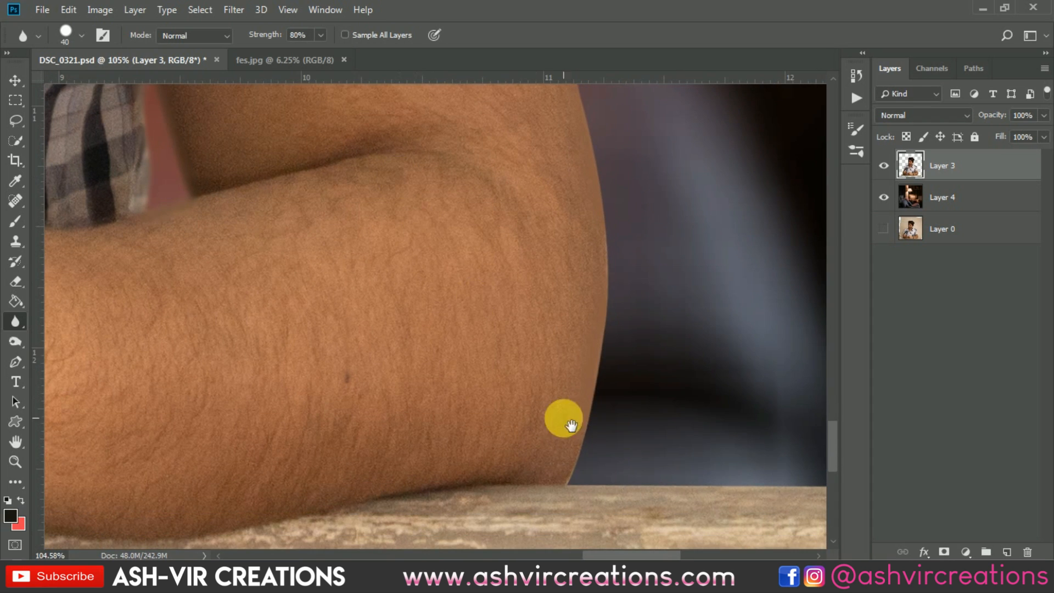
pyautogui.moveTo(572, 463)
pyautogui.mouseDown()
pyautogui.moveTo(571, 485)
pyautogui.moveTo(606, 336)
pyautogui.moveTo(607, 271)
pyautogui.moveTo(650, 485)
pyautogui.moveTo(657, 381)
pyautogui.moveTo(640, 269)
pyautogui.moveTo(690, 450)
pyautogui.moveTo(668, 440)
pyautogui.moveTo(628, 269)
pyautogui.mouseUp()
# - Blur the cutout edge along the shoulder and collar on the image's right side
pyautogui.moveTo(628, 316)
pyautogui.mouseDown()
pyautogui.moveTo(629, 454)
pyautogui.moveTo(648, 467)
pyautogui.moveTo(642, 440)
pyautogui.moveTo(639, 487)
pyautogui.moveTo(612, 365)
pyautogui.moveTo(615, 311)
pyautogui.moveTo(571, 234)
pyautogui.moveTo(603, 457)
pyautogui.moveTo(589, 455)
pyautogui.moveTo(568, 396)
pyautogui.moveTo(541, 238)
pyautogui.moveTo(572, 284)
pyautogui.moveTo(611, 472)
pyautogui.moveTo(605, 453)
pyautogui.moveTo(594, 470)
pyautogui.moveTo(533, 291)
pyautogui.moveTo(450, 228)
pyautogui.moveTo(420, 224)
pyautogui.moveTo(596, 385)
pyautogui.moveTo(691, 443)
pyautogui.mouseUp()
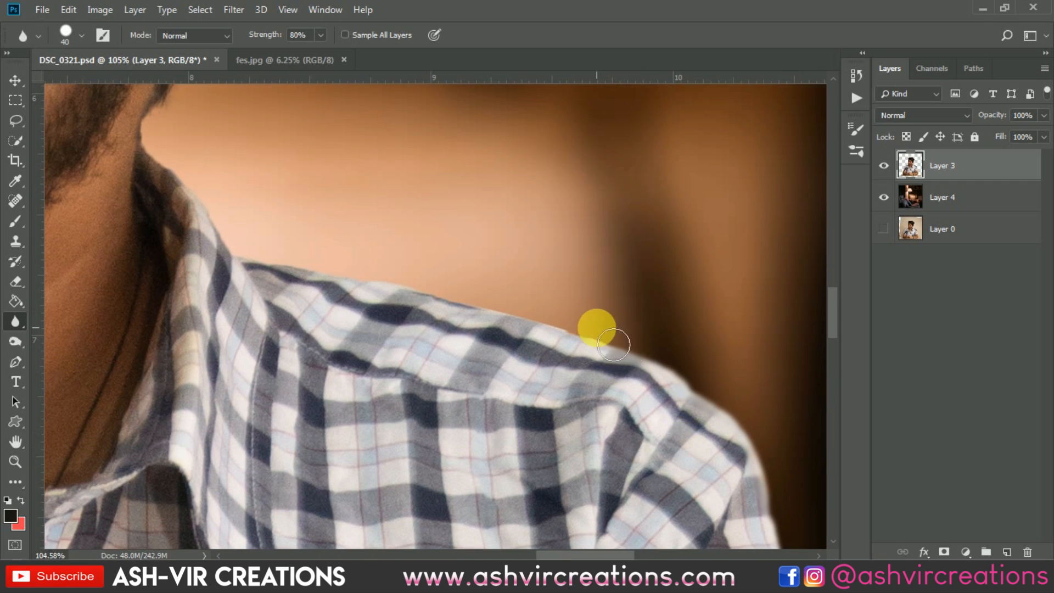
pyautogui.moveTo(599, 330)
pyautogui.mouseDown()
pyautogui.moveTo(612, 332)
pyautogui.moveTo(280, 269)
pyautogui.mouseUp()
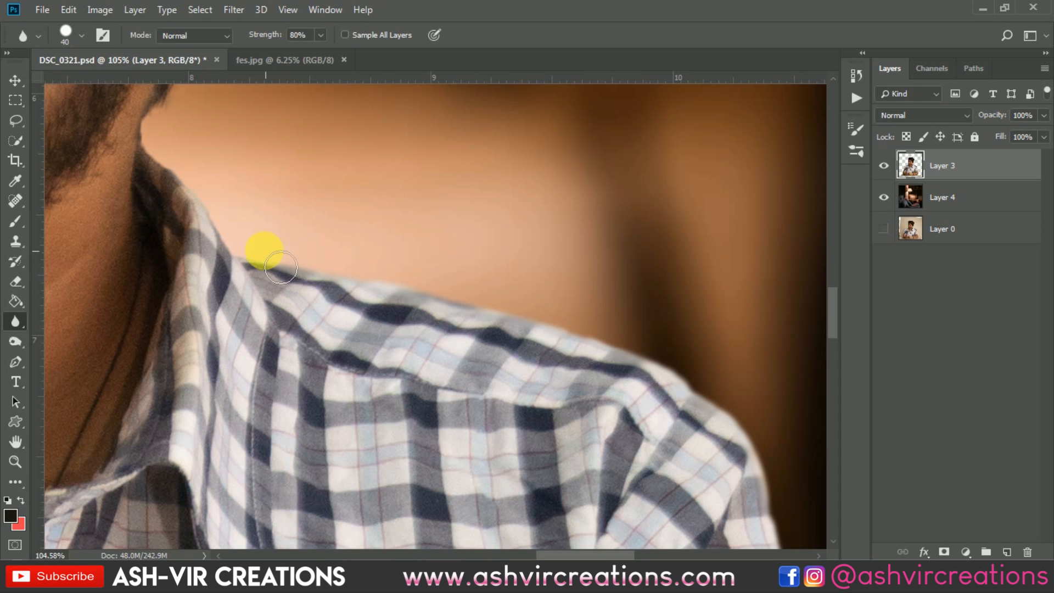
pyautogui.moveTo(237, 233)
pyautogui.mouseDown()
pyautogui.moveTo(201, 174)
pyautogui.moveTo(170, 157)
pyautogui.moveTo(219, 210)
pyautogui.mouseUp()
# - Blur the cutout edge of the face from the chin up along the cheek on the image's left side
pyautogui.moveTo(256, 339); pyautogui.dragTo(816, 306)
pyautogui.moveTo(346, 272); pyautogui.dragTo(590, 319)
pyautogui.moveTo(388, 169); pyautogui.dragTo(426, 433)
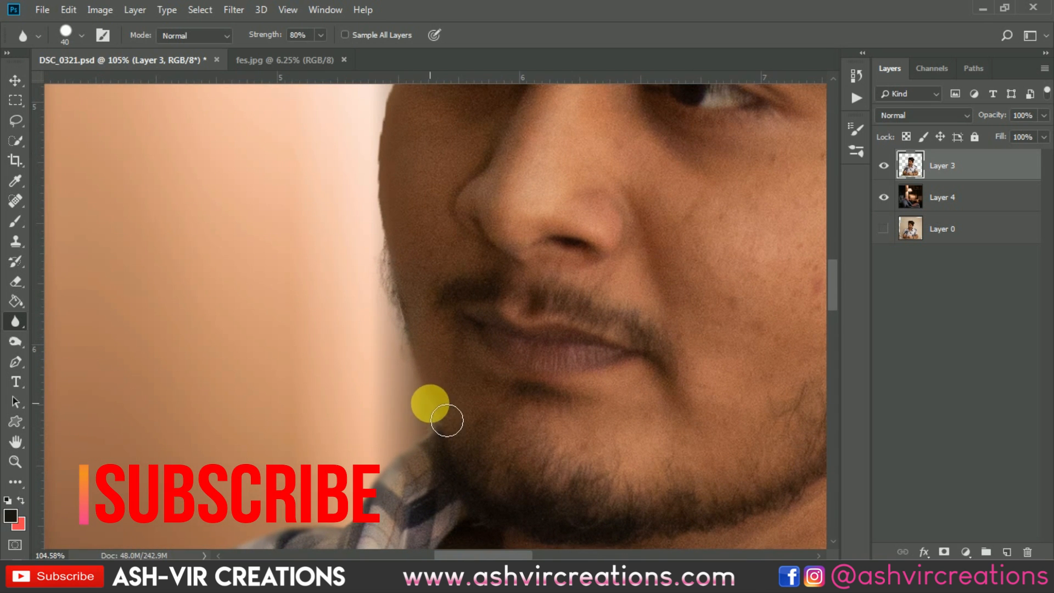
pyautogui.moveTo(408, 379)
pyautogui.mouseDown()
pyautogui.moveTo(421, 336)
pyautogui.moveTo(472, 441)
pyautogui.mouseUp()
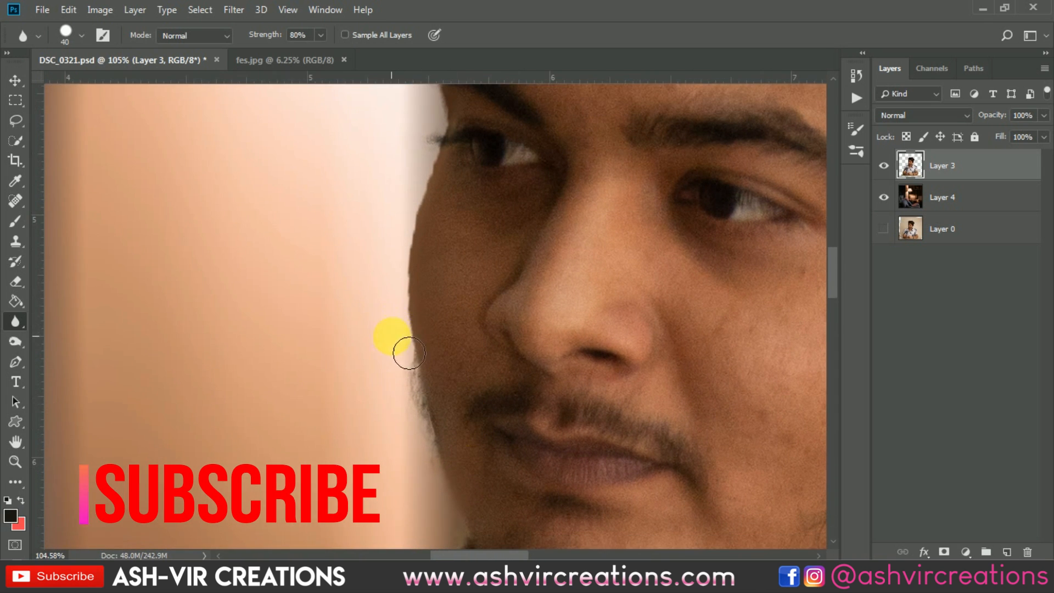
pyautogui.moveTo(416, 326); pyautogui.dragTo(419, 282)
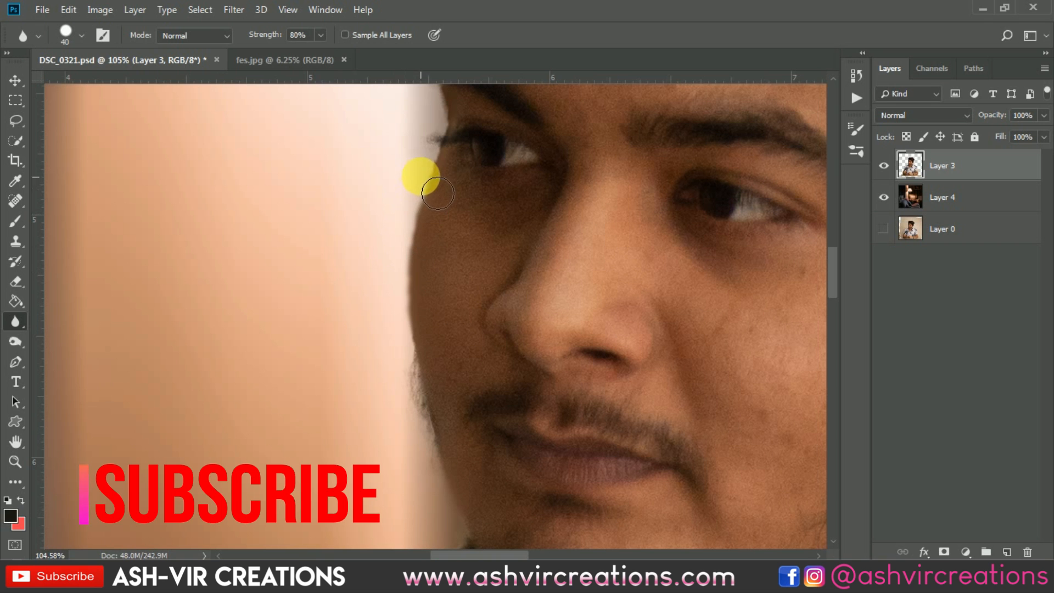
# - Trim the uneven cheek edge below the eye by deleting a selection made from a closed Pen path, and deselect
pyautogui.scroll(-4, 438, 194)
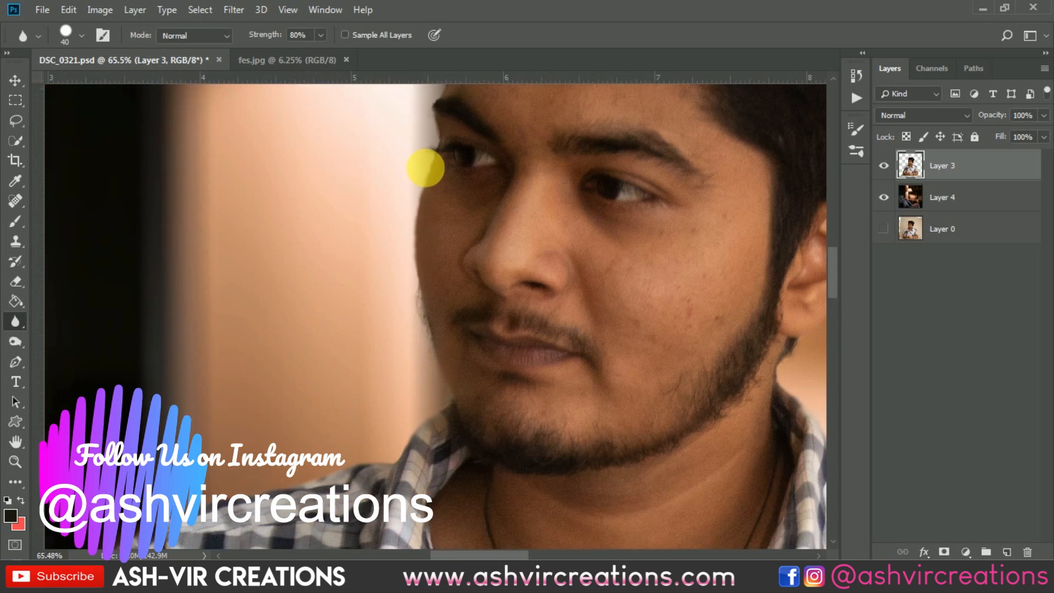
pyautogui.scroll(-2, 428, 170)
pyautogui.scroll(4, 429, 181)
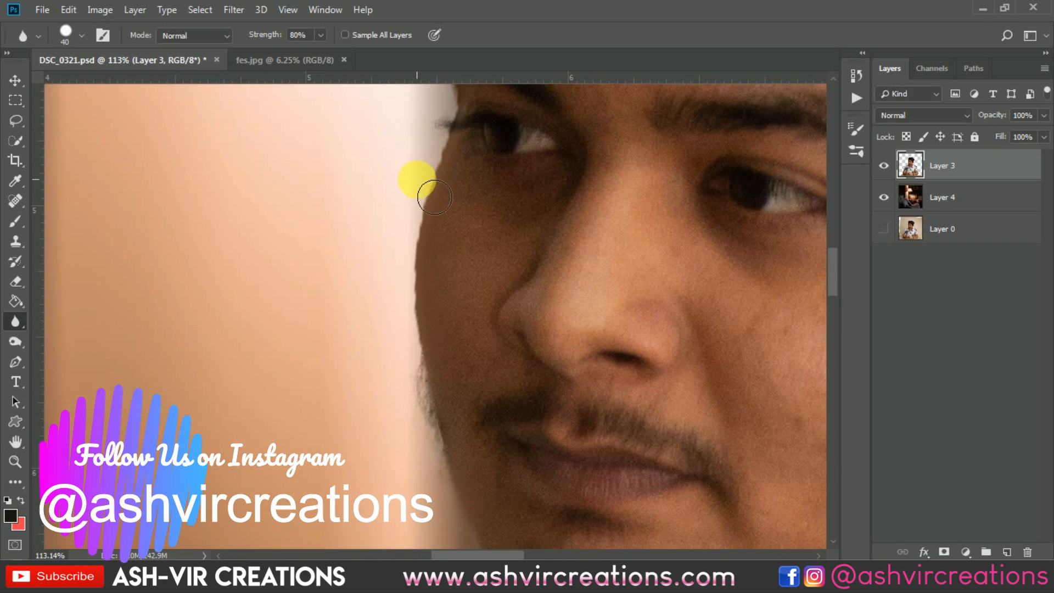
pyautogui.press('p')
pyautogui.scroll(2, 426, 231)
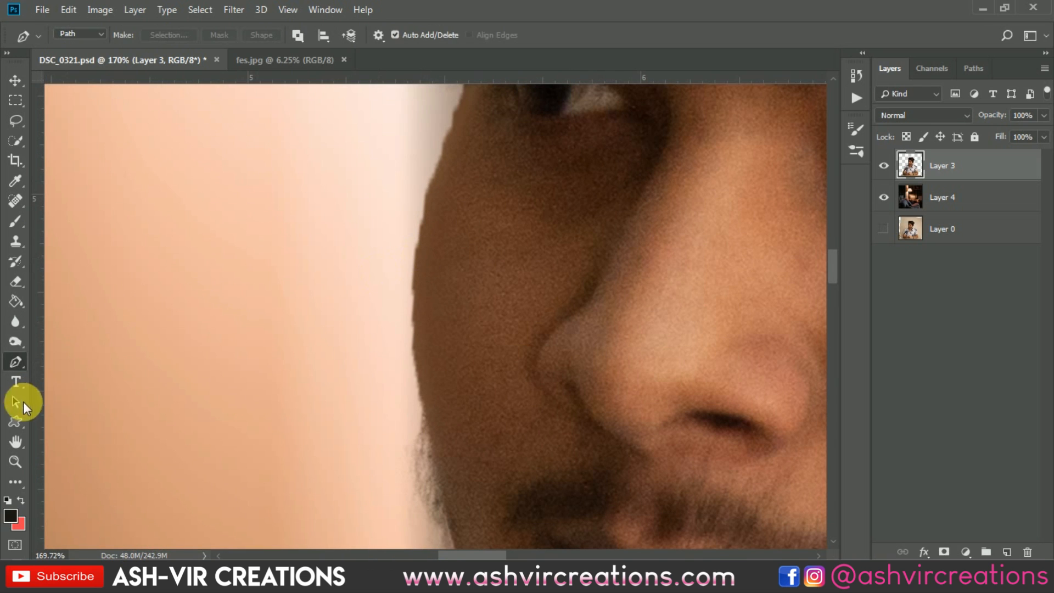
pyautogui.click(422, 397)
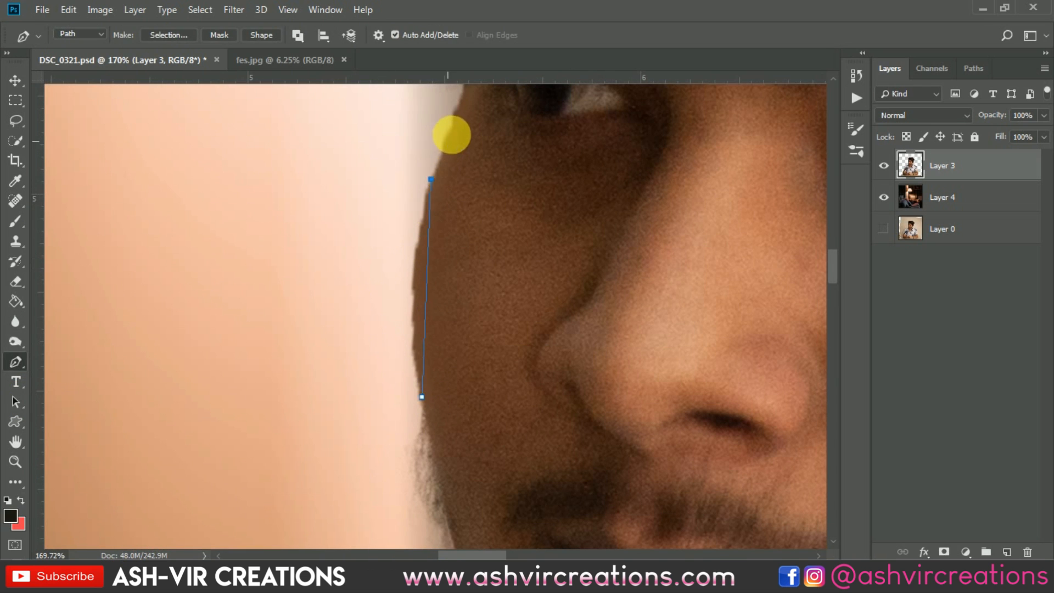
pyautogui.scroll(2, 466, 86)
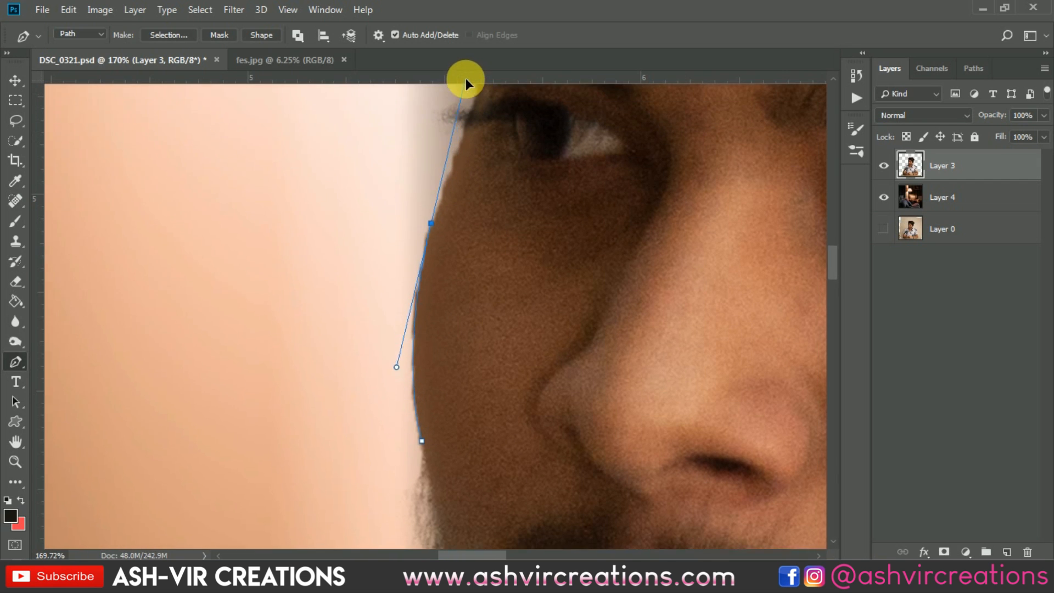
pyautogui.moveTo(460, 120); pyautogui.dragTo(465, 117)
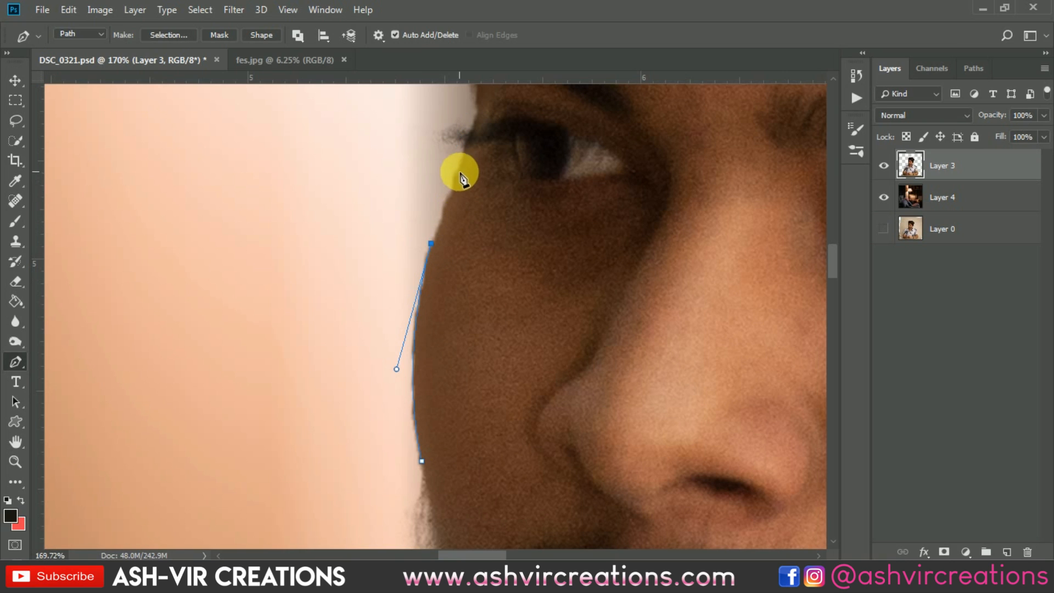
pyautogui.click(467, 144)
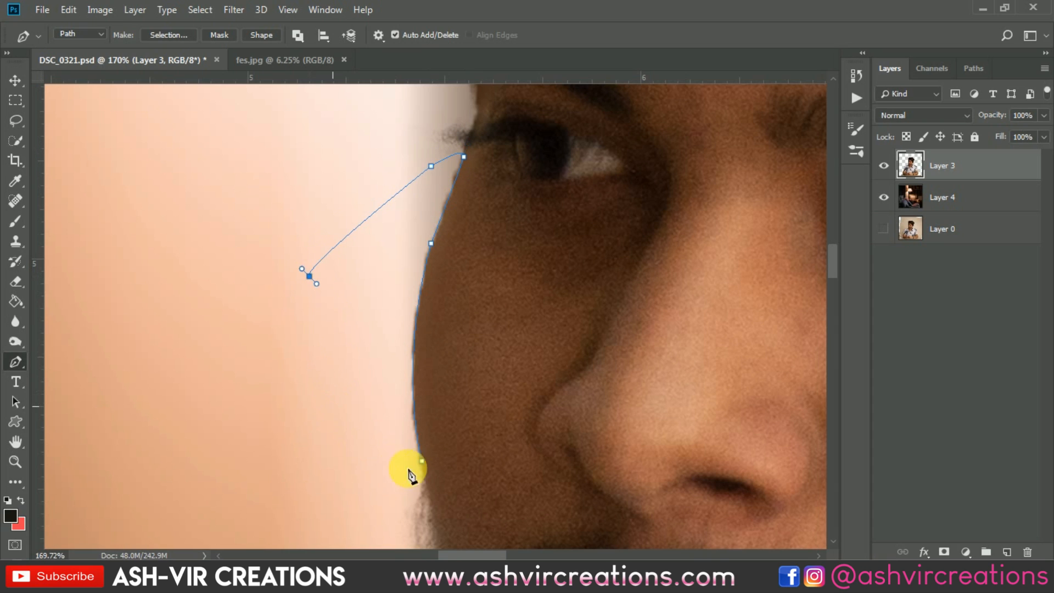
pyautogui.click(421, 464)
pyautogui.hotkey('ctrl', 'Return')
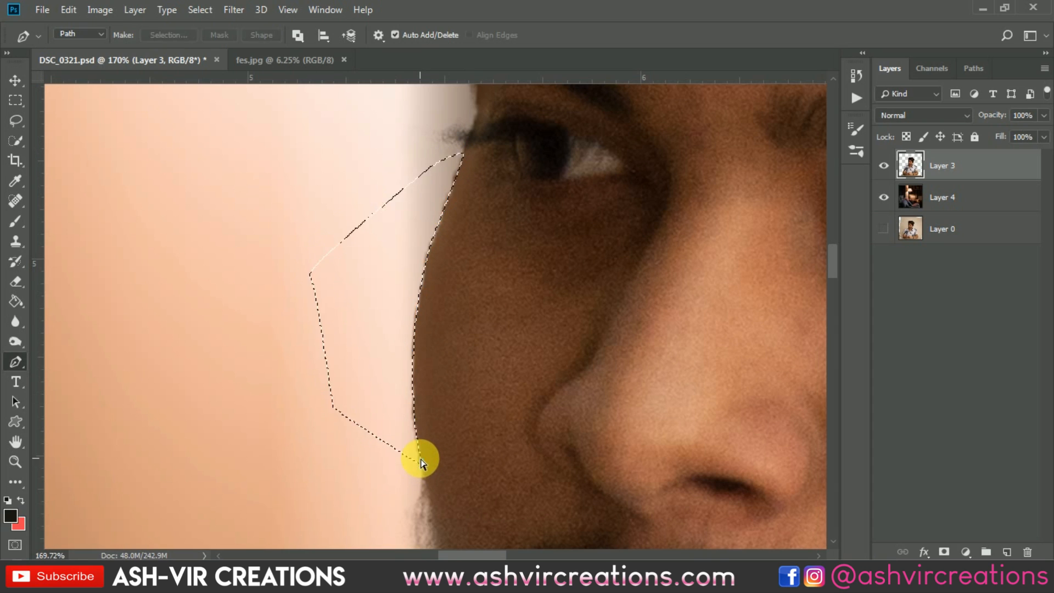
pyautogui.hotkey('ctrl', 'd')
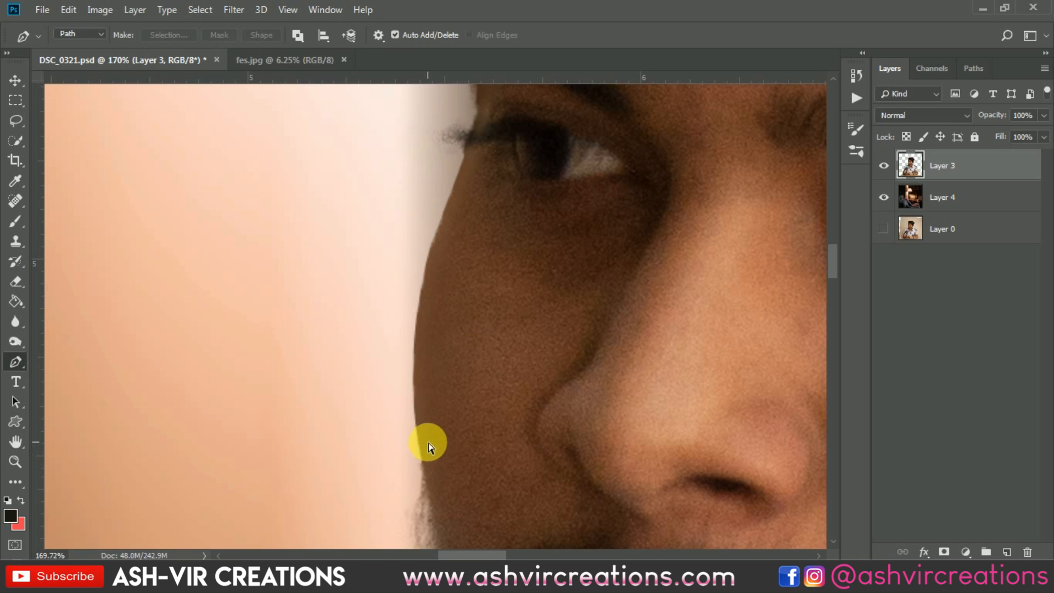
# - Undo the 40 px blur stroke and soften the trimmed cheek and eye edge with a 20 px Blur brush
pyautogui.click(17, 329)
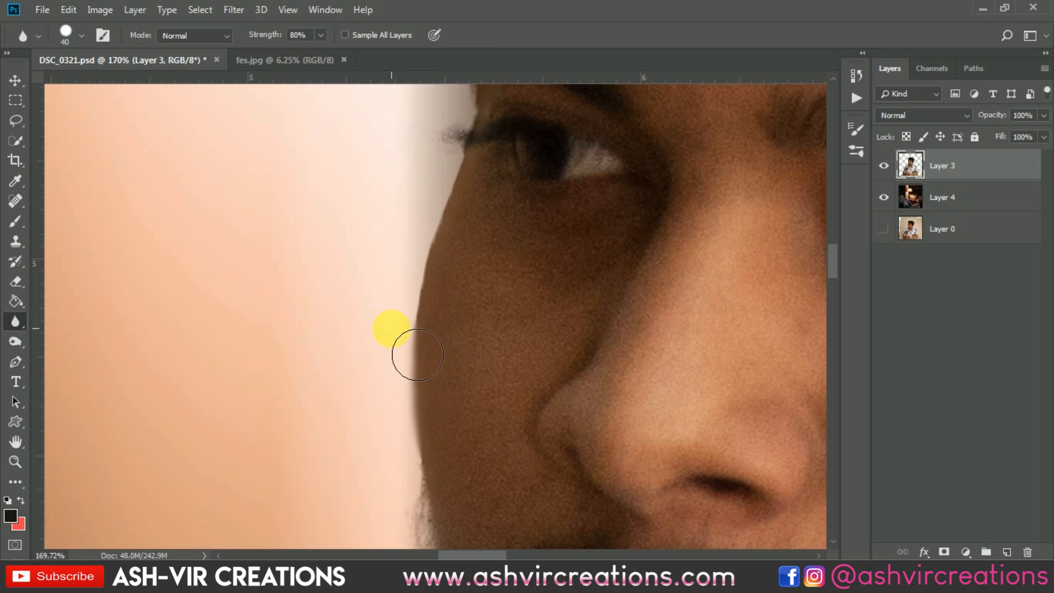
pyautogui.hotkey('ctrl', 'z')
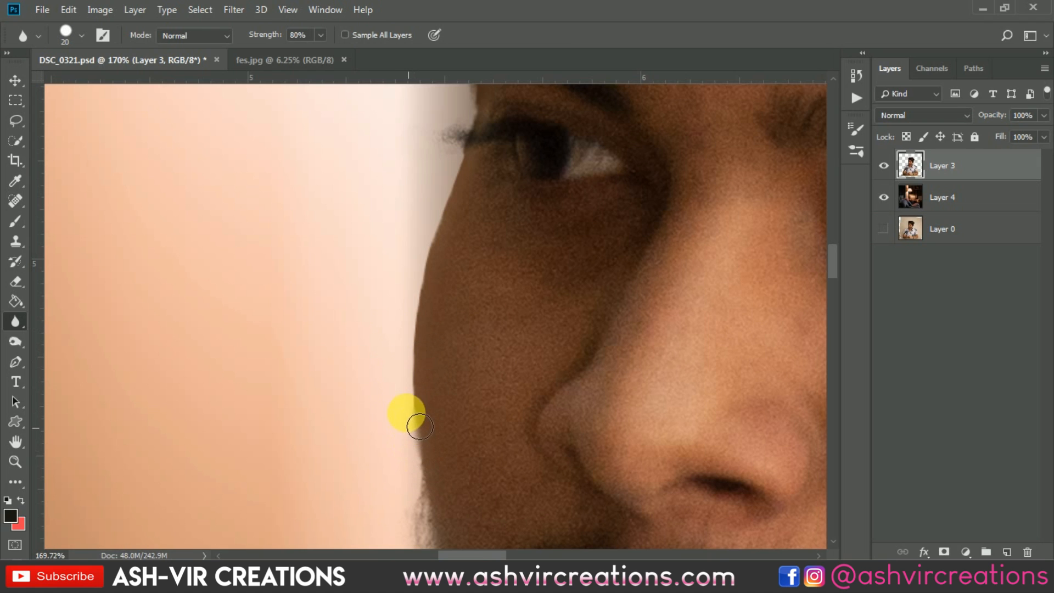
pyautogui.moveTo(434, 249)
pyautogui.mouseDown()
pyautogui.moveTo(456, 167)
pyautogui.moveTo(444, 230)
pyautogui.moveTo(446, 565)
pyautogui.mouseUp()
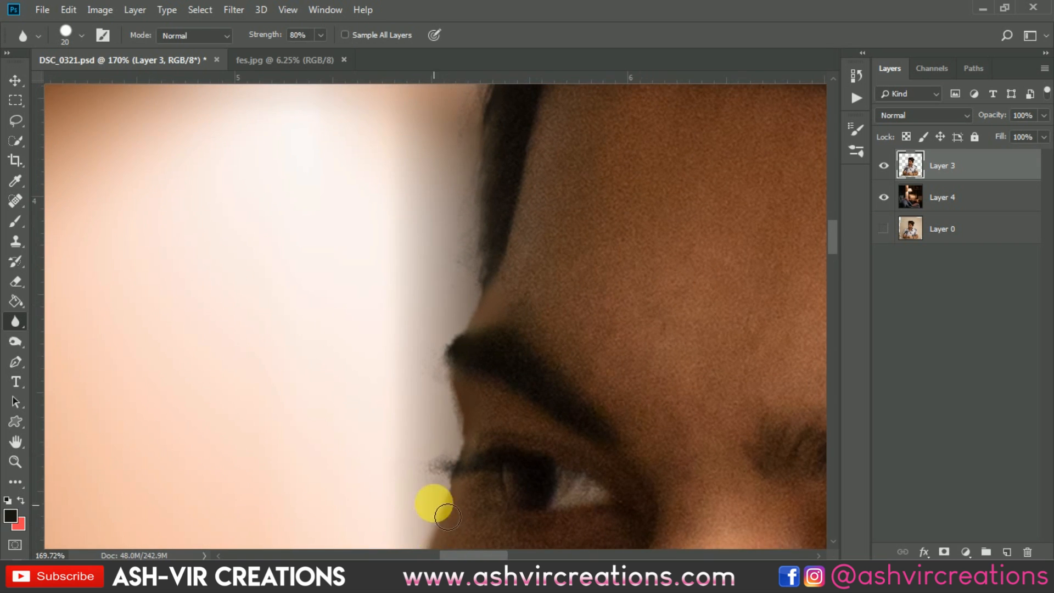
pyautogui.moveTo(466, 455)
pyautogui.mouseDown()
pyautogui.moveTo(457, 385)
pyautogui.moveTo(432, 377)
pyautogui.moveTo(428, 362)
pyautogui.moveTo(427, 414)
pyautogui.moveTo(445, 345)
pyautogui.moveTo(502, 309)
pyautogui.moveTo(484, 332)
pyautogui.moveTo(456, 334)
pyautogui.mouseUp()
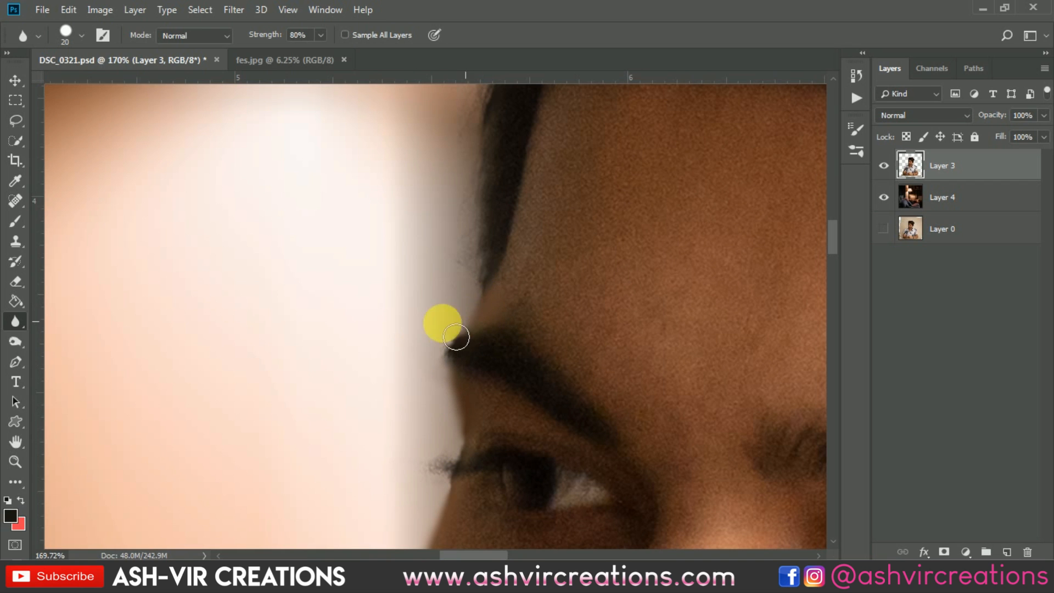
# - Blur the remaining hard cutout edge between the eyebrow and the eyelashes
pyautogui.scroll(-3, 440, 329)
pyautogui.scroll(-2, 425, 317)
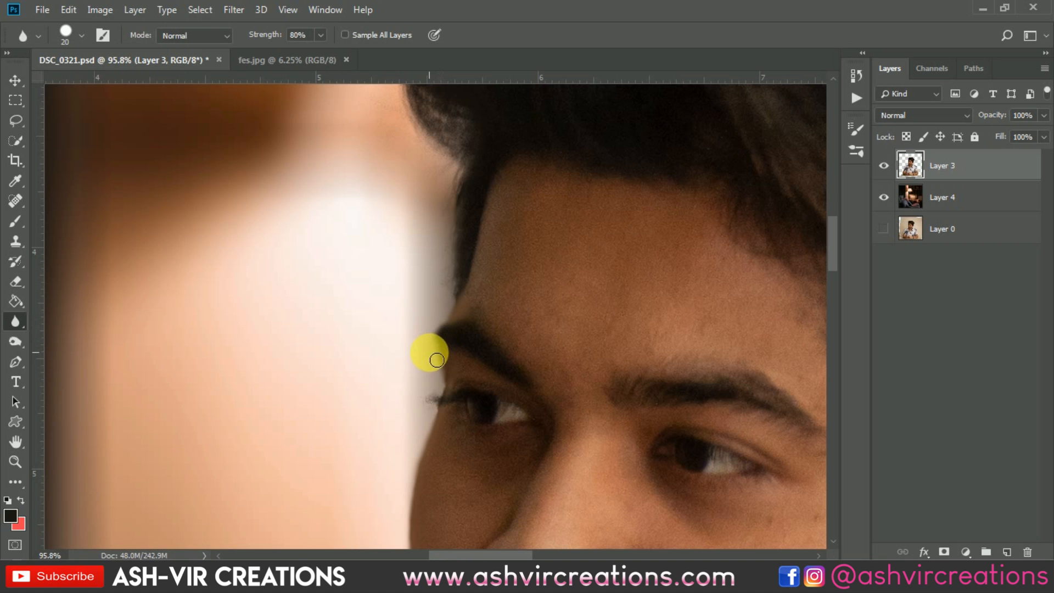
pyautogui.scroll(-3, 447, 353)
pyautogui.scroll(4, 434, 373)
pyautogui.scroll(3, 431, 381)
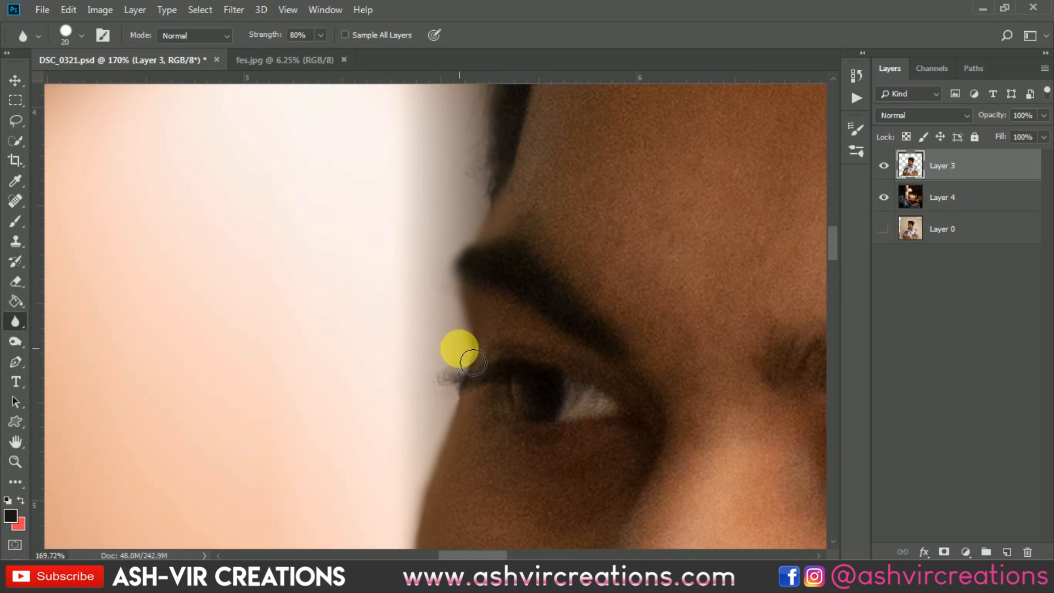
pyautogui.moveTo(476, 378)
pyautogui.mouseDown()
pyautogui.moveTo(460, 415)
pyautogui.moveTo(480, 359)
pyautogui.mouseUp()
# - Blur the cutout edge around the ear with the 20 px Blur brush, from its upper rim down to the lobe
pyautogui.scroll(-8, 481, 360)
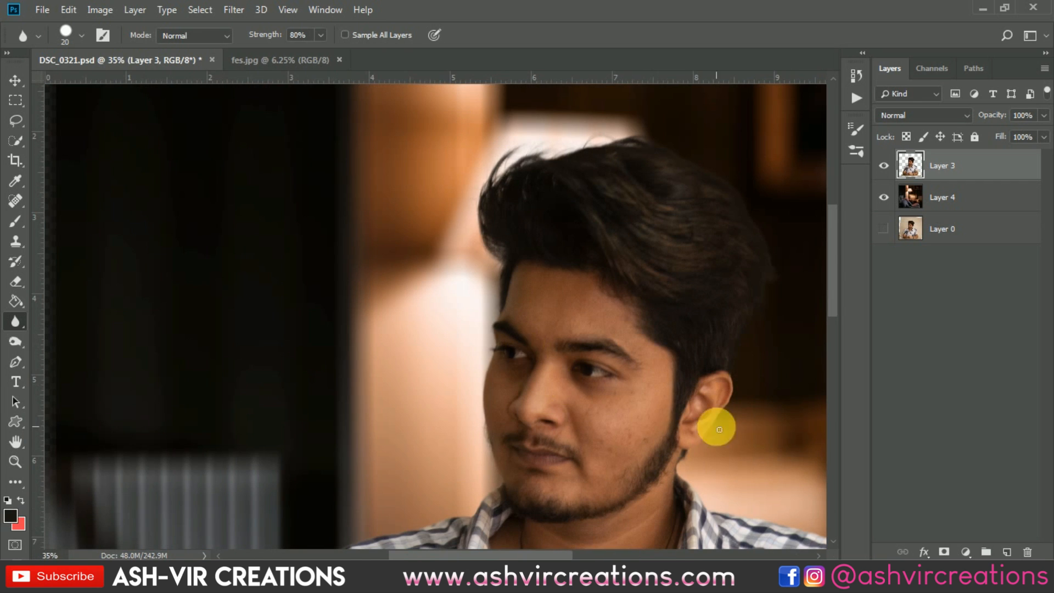
pyautogui.scroll(6, 712, 423)
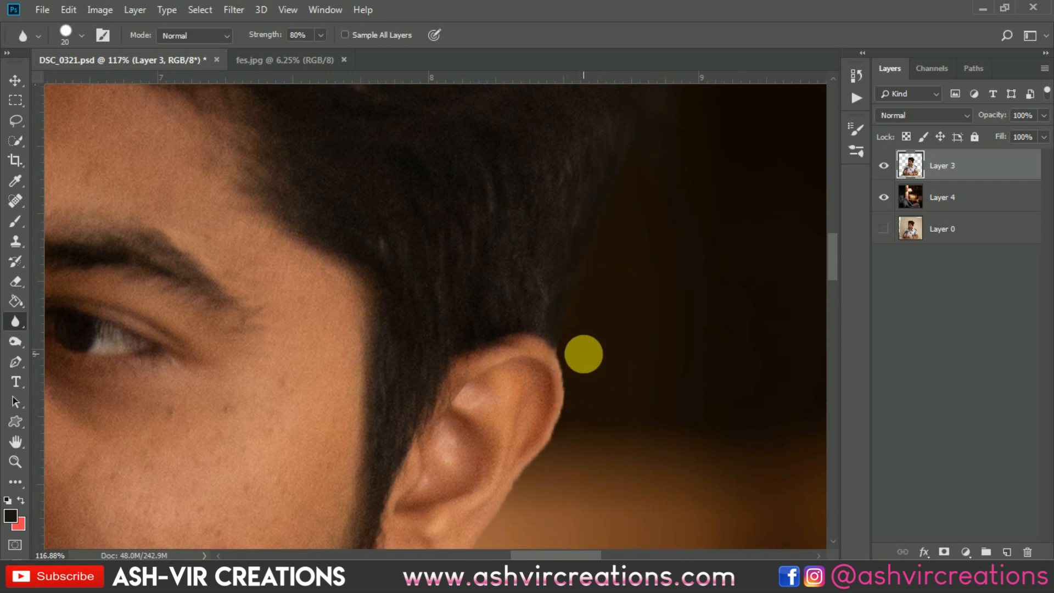
pyautogui.moveTo(571, 355)
pyautogui.mouseDown()
pyautogui.moveTo(560, 355)
pyautogui.moveTo(565, 404)
pyautogui.moveTo(550, 443)
pyautogui.moveTo(580, 453)
pyautogui.moveTo(612, 252)
pyautogui.moveTo(565, 249)
pyautogui.moveTo(543, 266)
pyautogui.moveTo(520, 326)
pyautogui.moveTo(444, 377)
pyautogui.moveTo(462, 404)
pyautogui.moveTo(420, 427)
pyautogui.mouseUp()
pyautogui.scroll(-1, 420, 426)
pyautogui.scroll(-10, 420, 427)
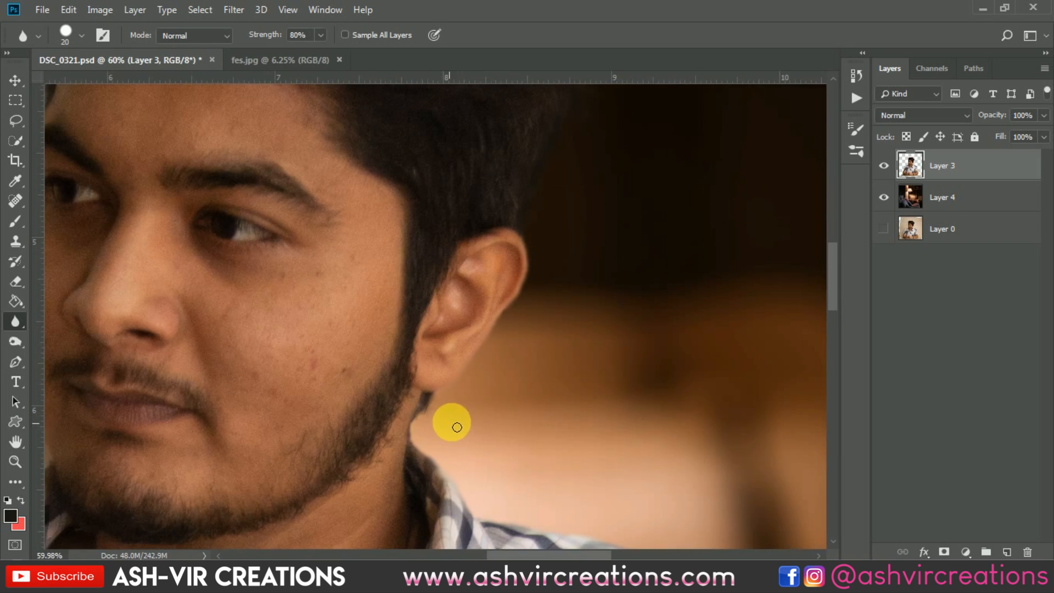
# - Remove the blemishes on the lower cheek above the beard with a 35 px Content-Aware Spot Healing Brush
pyautogui.click(16, 201)
pyautogui.scroll(6, 407, 406)
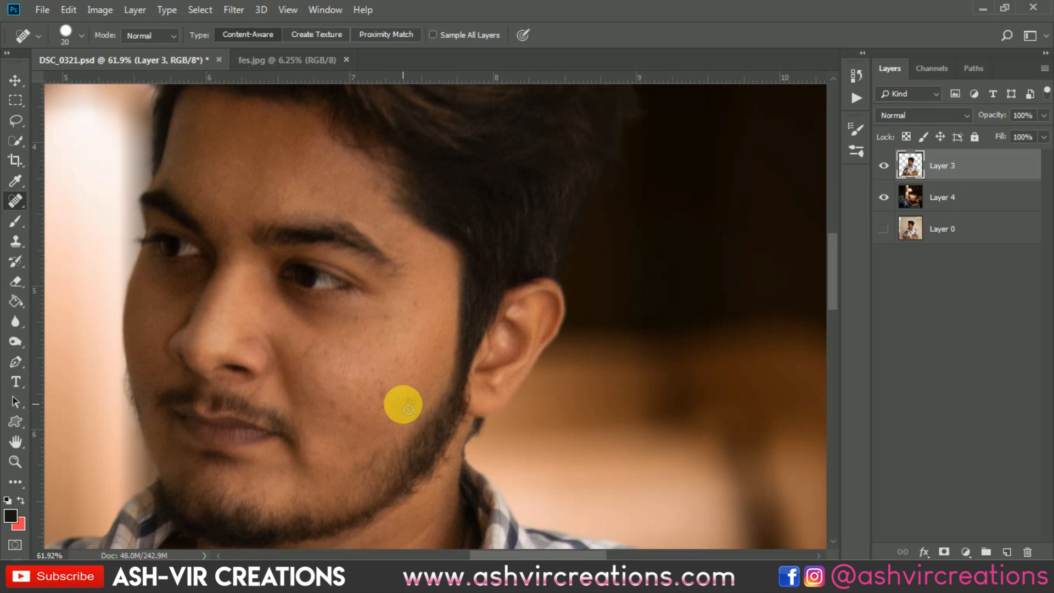
pyautogui.click(18, 190)
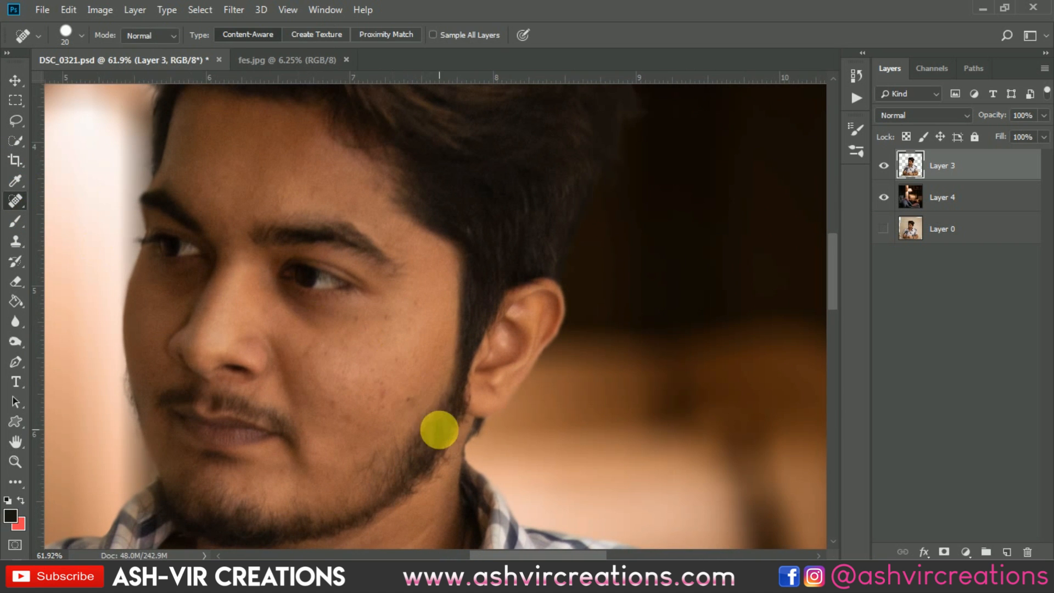
pyautogui.press(']')
pyautogui.press(']')
pyautogui.press(']')
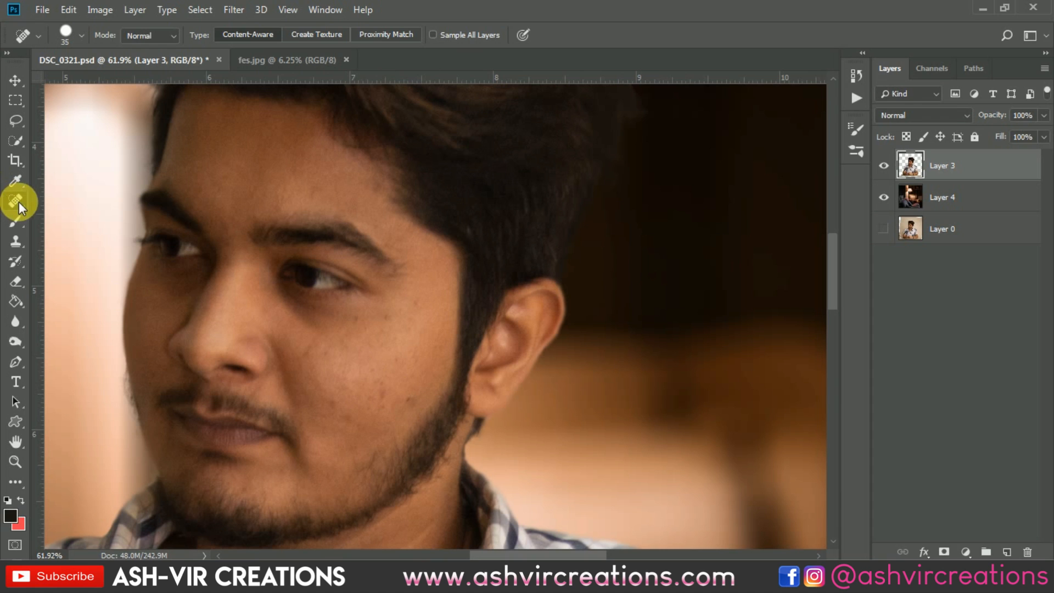
pyautogui.press(']')
pyautogui.click(417, 408)
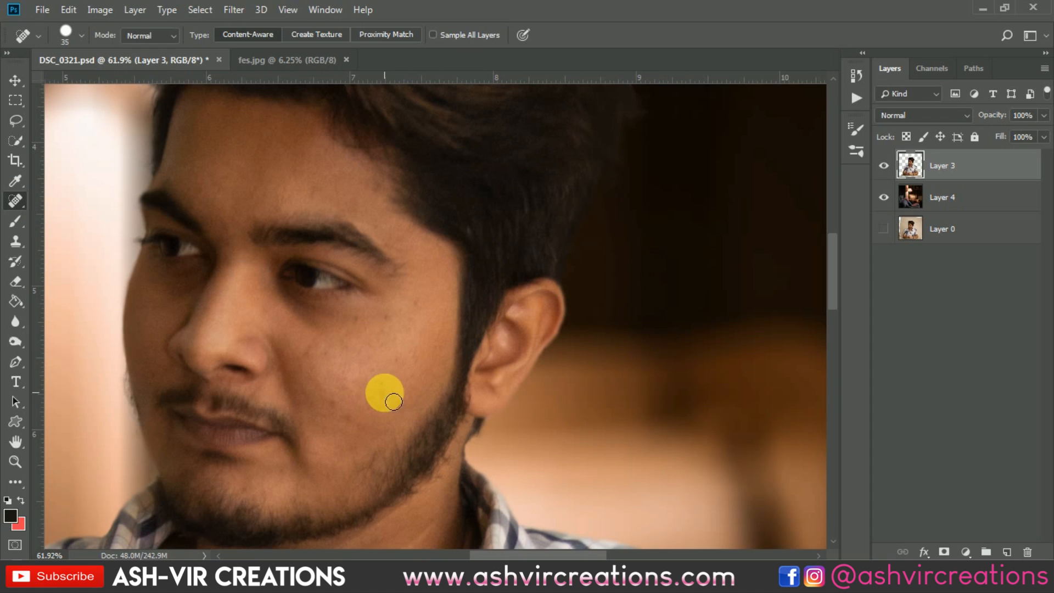
pyautogui.click(373, 370)
pyautogui.click(390, 414)
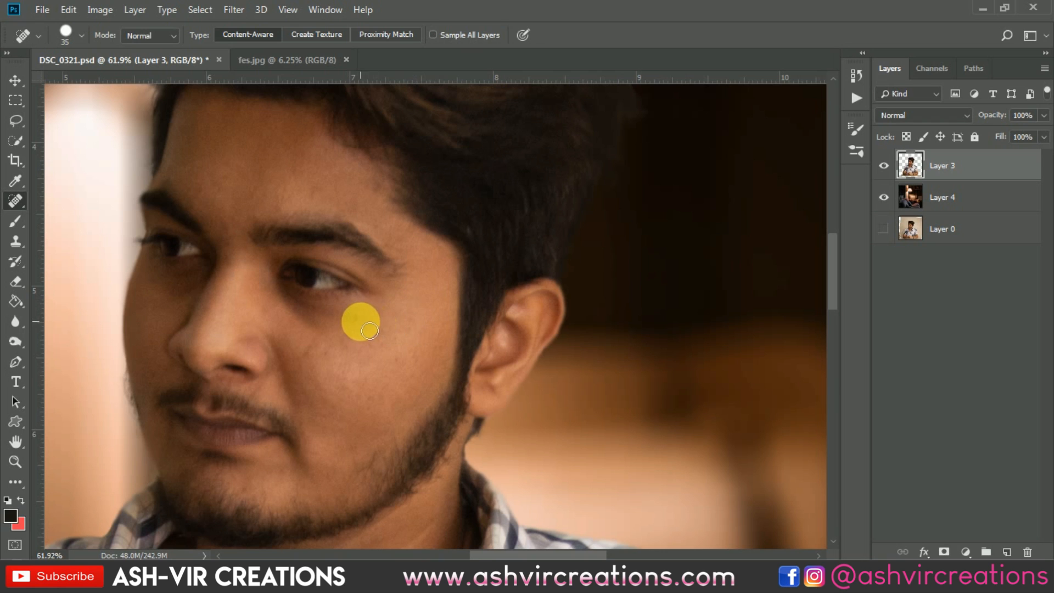
# - Heal the remaining marks beside the nose, on the upper cheek, near the eyebrow's outer end and on the forehead
pyautogui.click(310, 348)
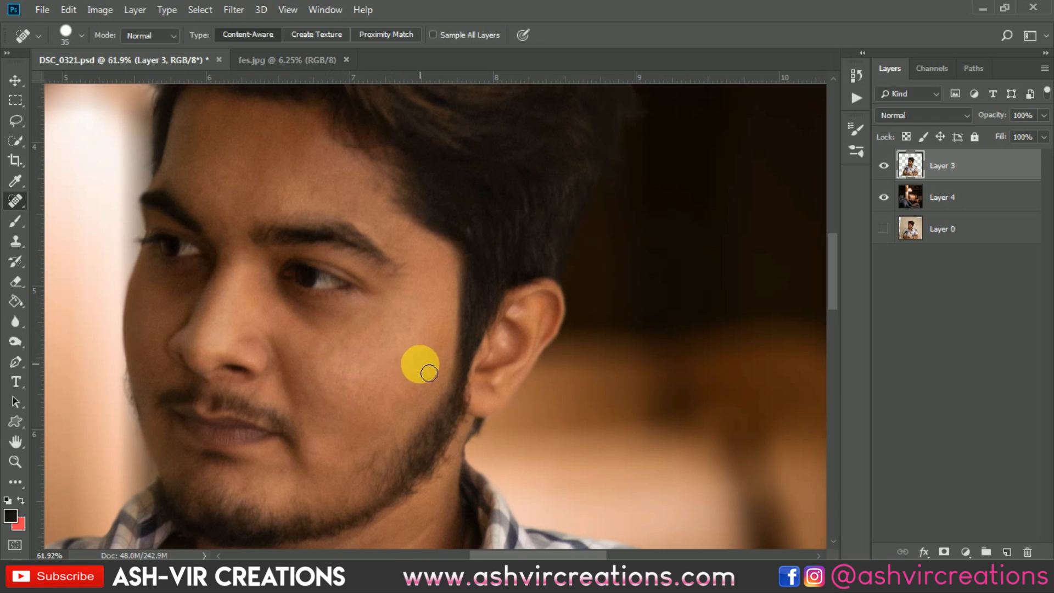
pyautogui.click(397, 360)
pyautogui.click(410, 330)
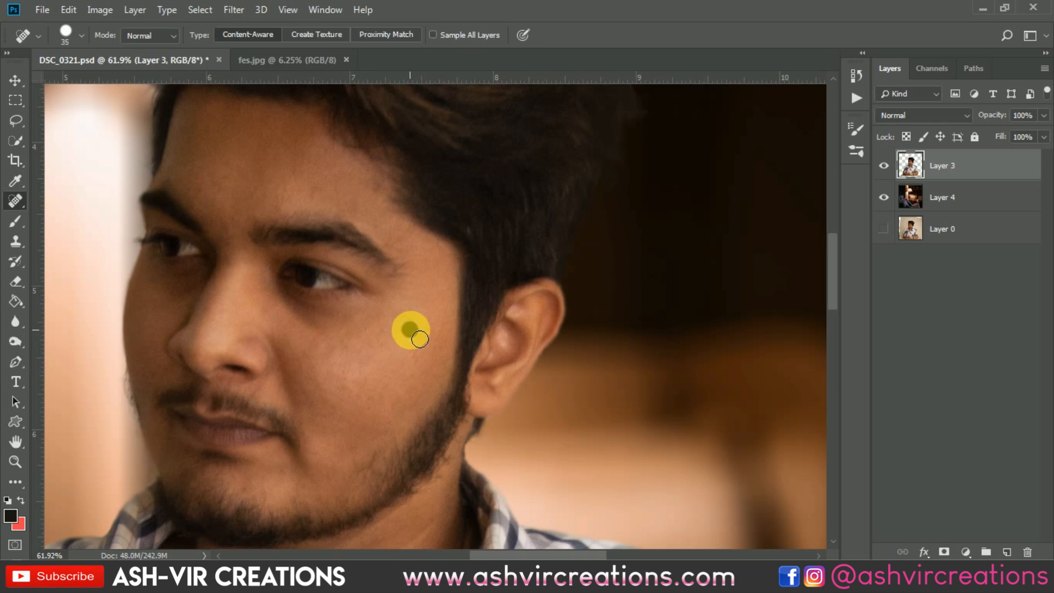
pyautogui.click(379, 355)
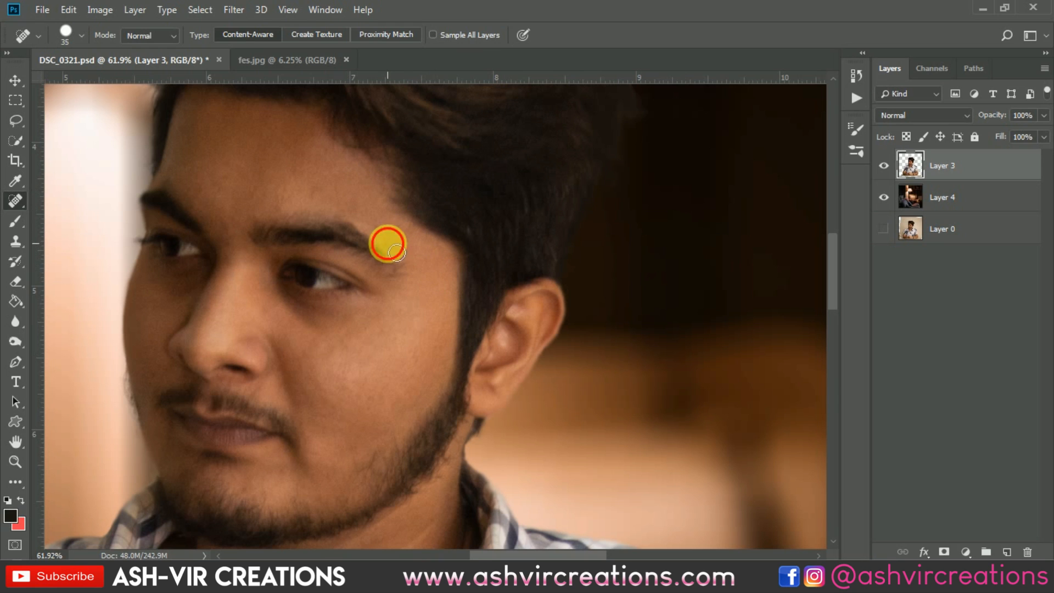
pyautogui.click(406, 251)
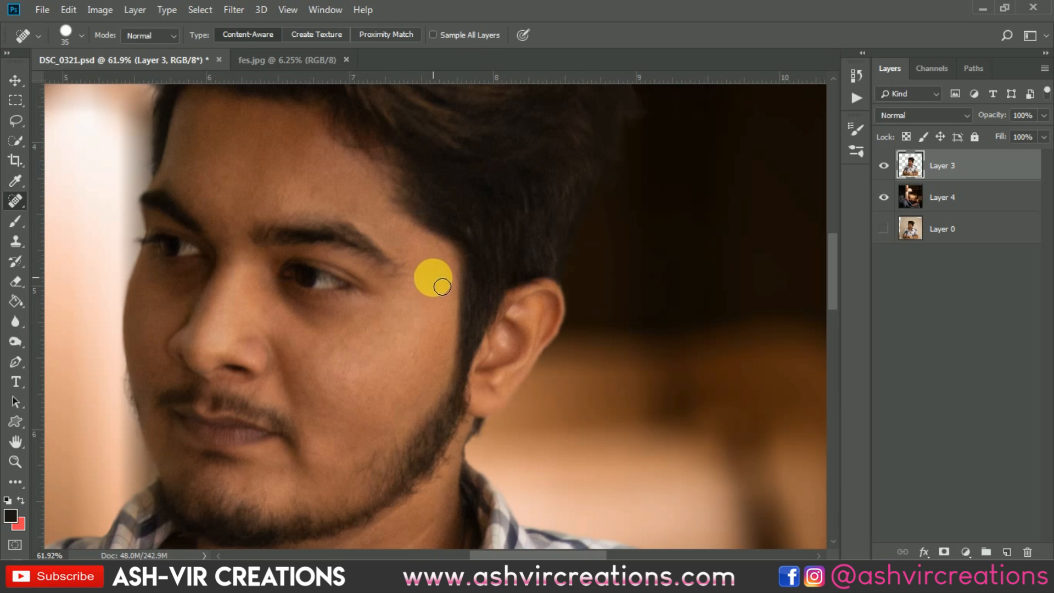
pyautogui.moveTo(430, 274); pyautogui.dragTo(525, 340)
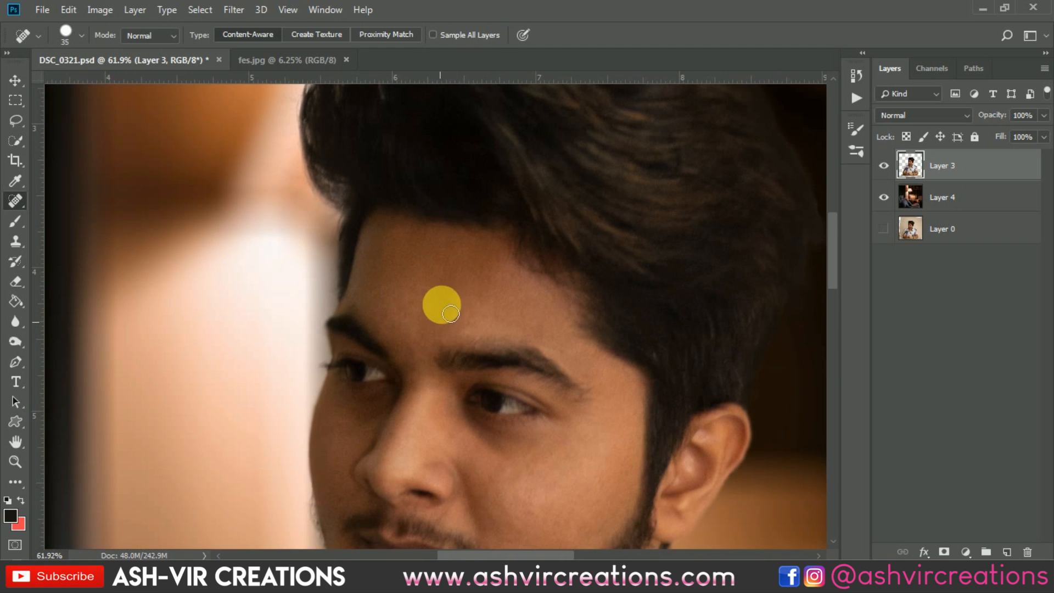
pyautogui.click(447, 292)
pyautogui.scroll(-5, 499, 315)
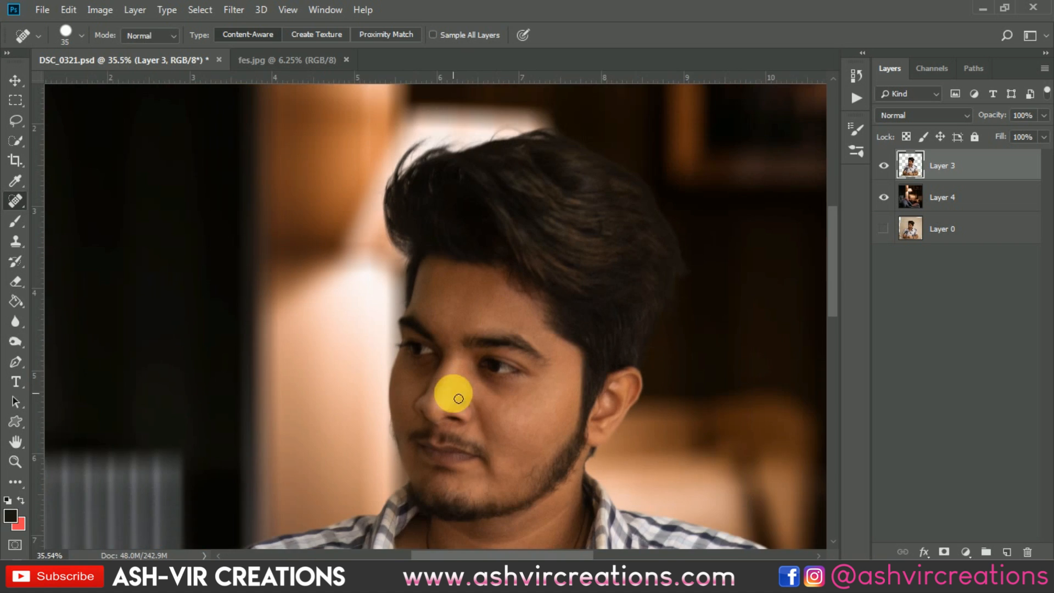
pyautogui.scroll(6, 418, 417)
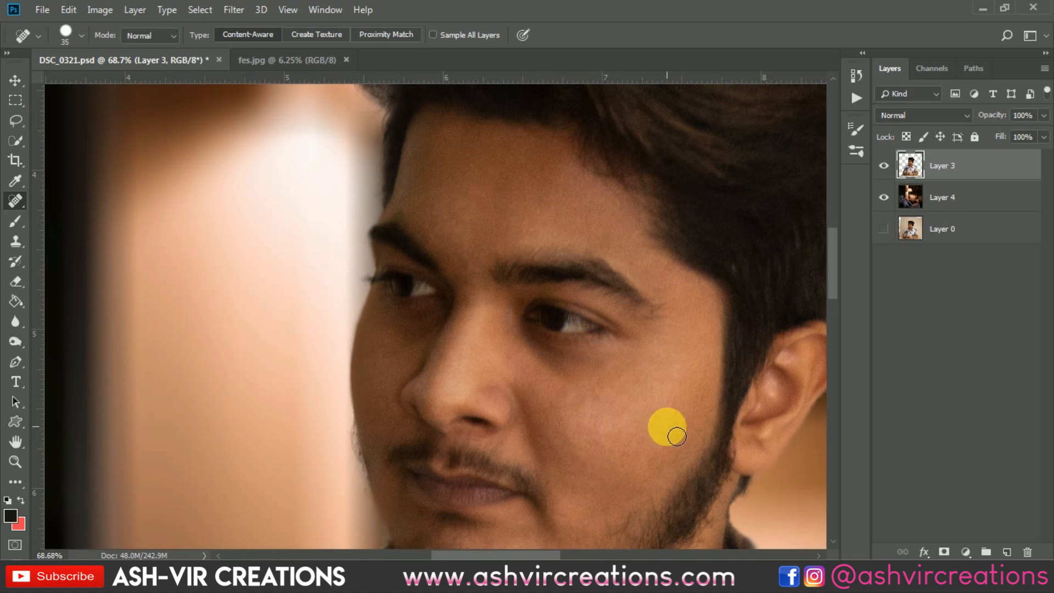
pyautogui.scroll(-4, 692, 428)
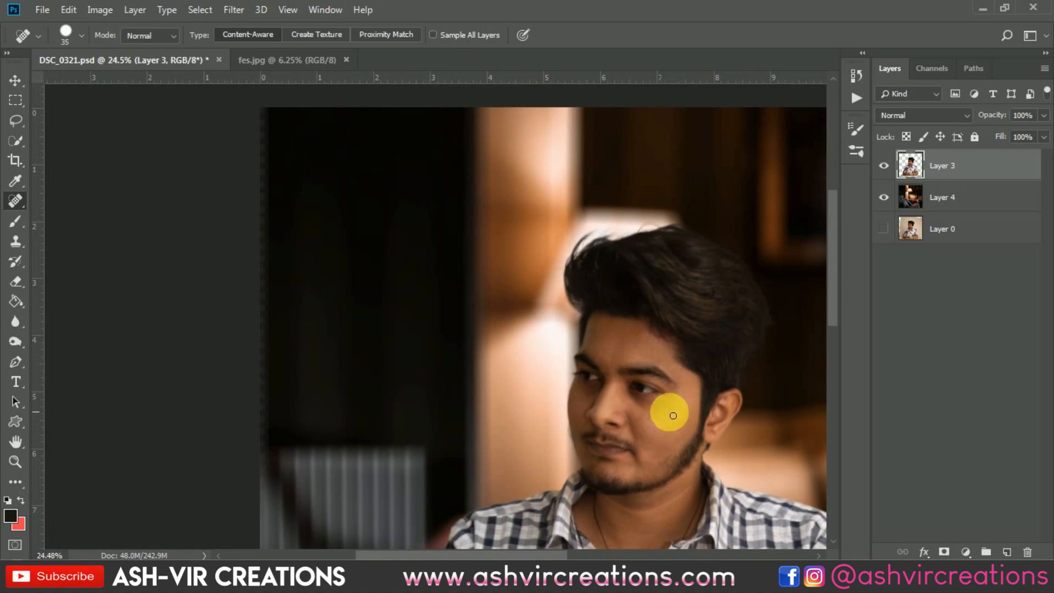
pyautogui.moveTo(670, 417); pyautogui.dragTo(459, 306)
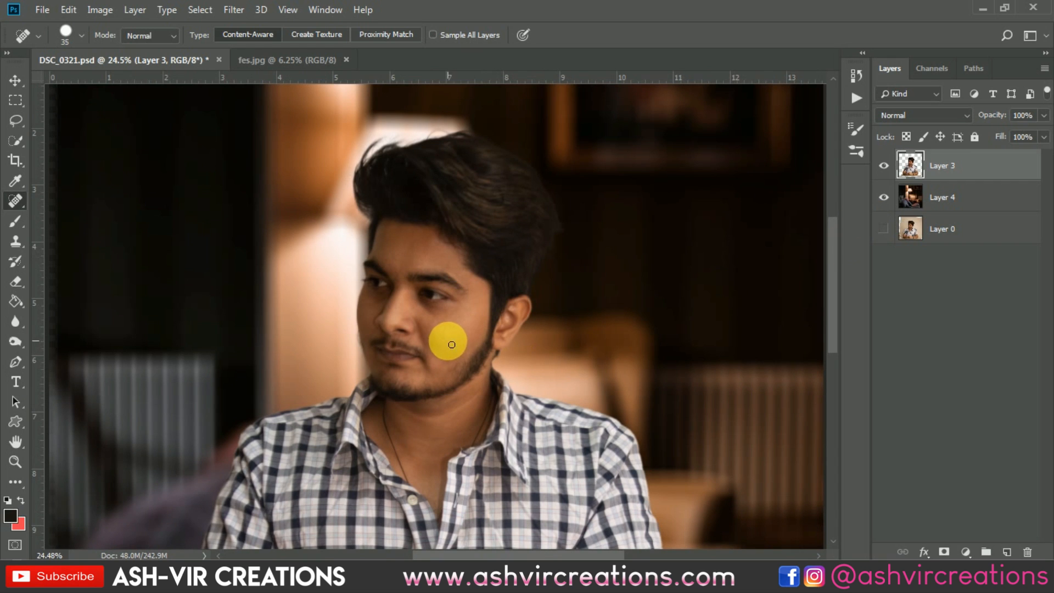
pyautogui.scroll(-2, 445, 340)
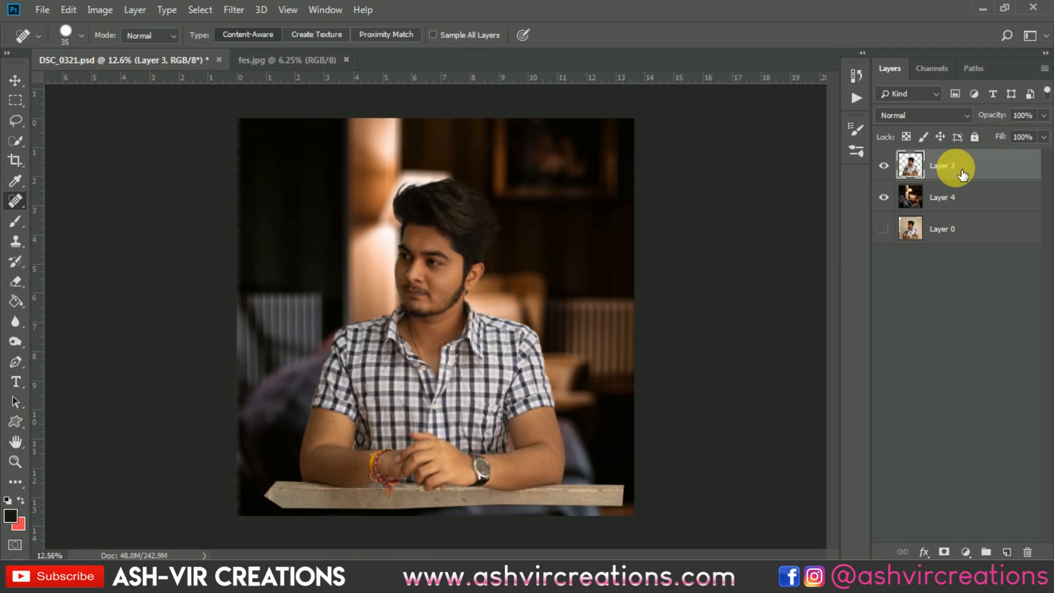
# - Brighten the cutout man's layer with Levels, using input levels 11, 1.13 and 218, comparing the preview before applying
pyautogui.hotkey('ctrl', 'l')
pyautogui.moveTo(905, 304); pyautogui.dragTo(878, 300)
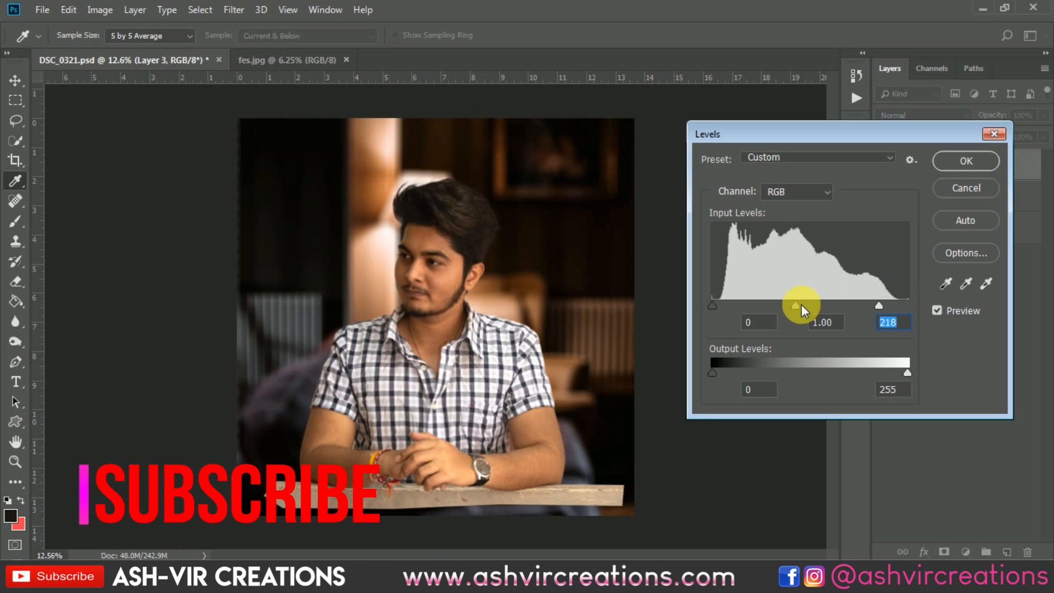
pyautogui.moveTo(796, 304); pyautogui.dragTo(788, 301)
pyautogui.moveTo(713, 302); pyautogui.dragTo(720, 301)
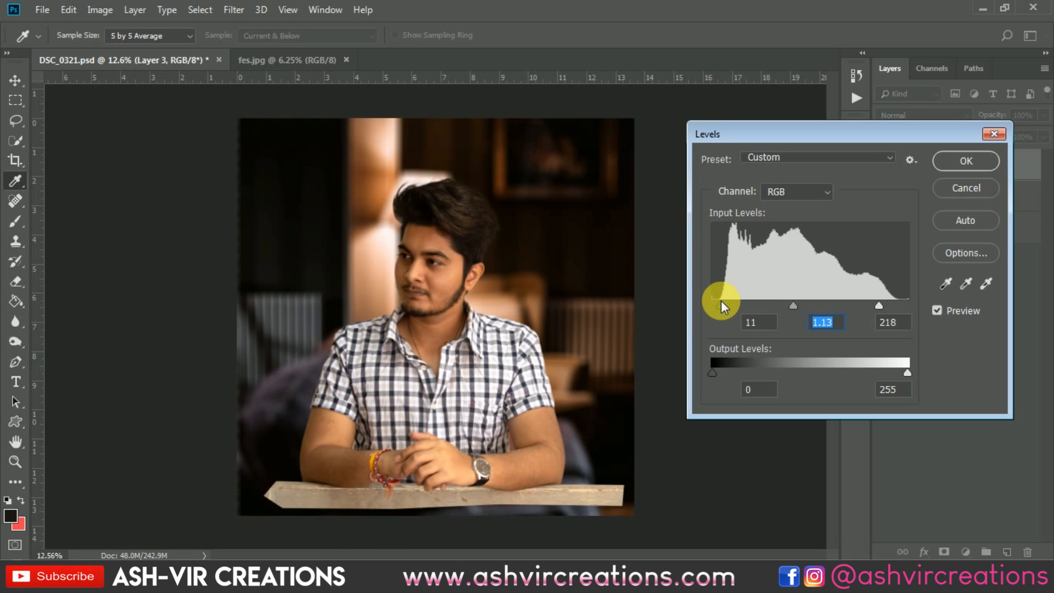
pyautogui.click(720, 301)
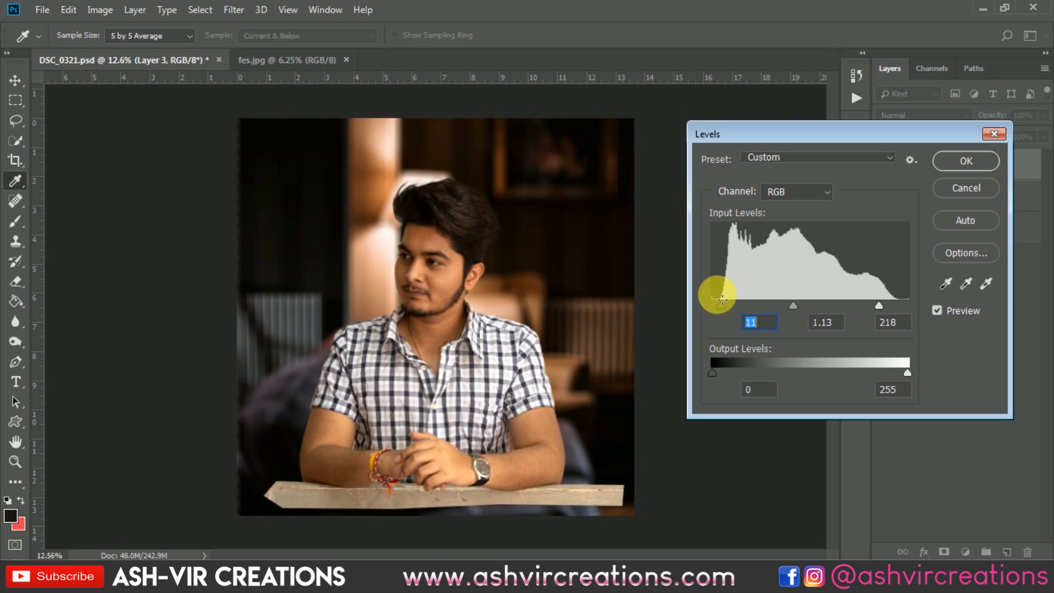
pyautogui.click(793, 305)
pyautogui.click(937, 310)
pyautogui.click(937, 310)
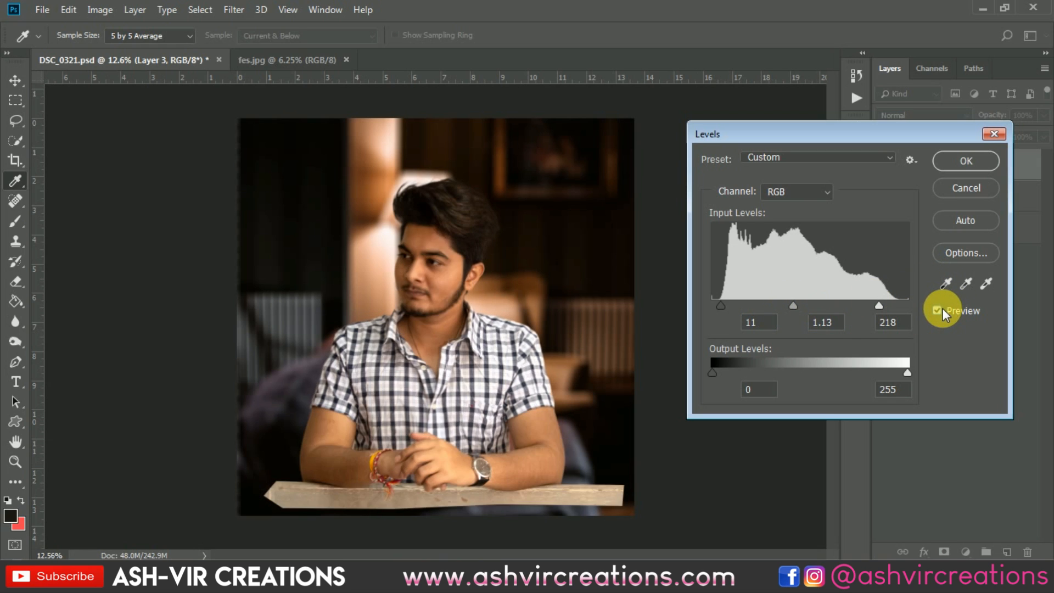
pyautogui.click(937, 311)
pyautogui.click(937, 310)
pyautogui.click(967, 159)
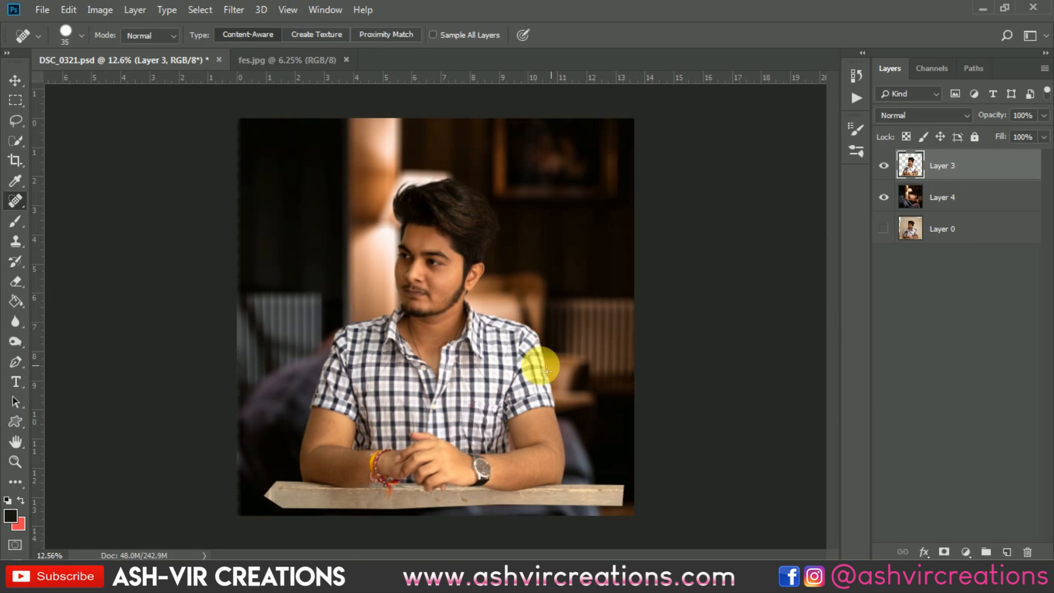
# - Open table_PNG7002 from the Desktop and move the table into the DSC_0321.psd composite as a new layer
pyautogui.press('v')
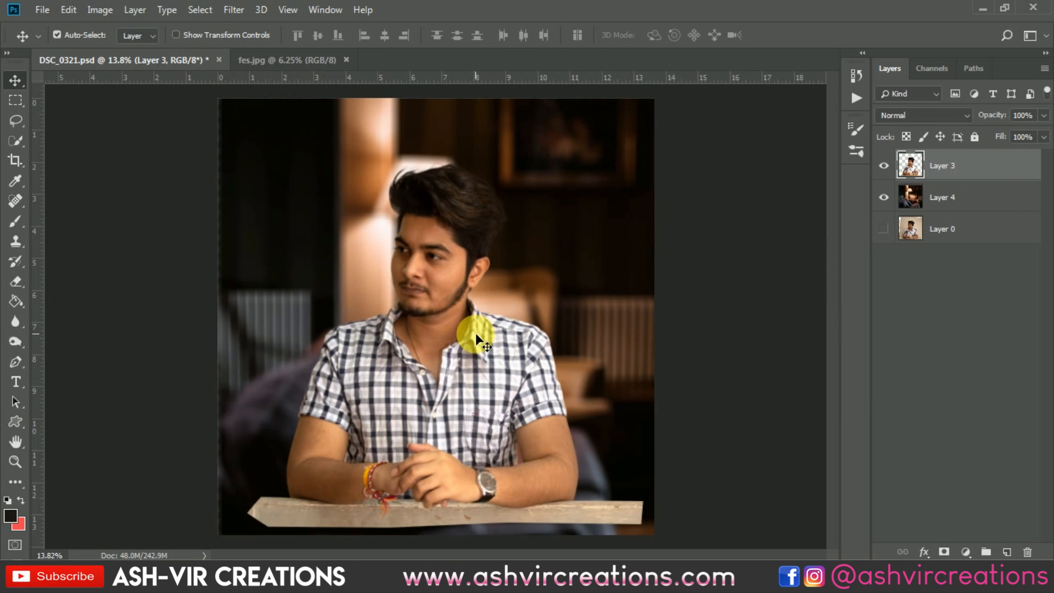
pyautogui.click(50, 11)
pyautogui.click(63, 40)
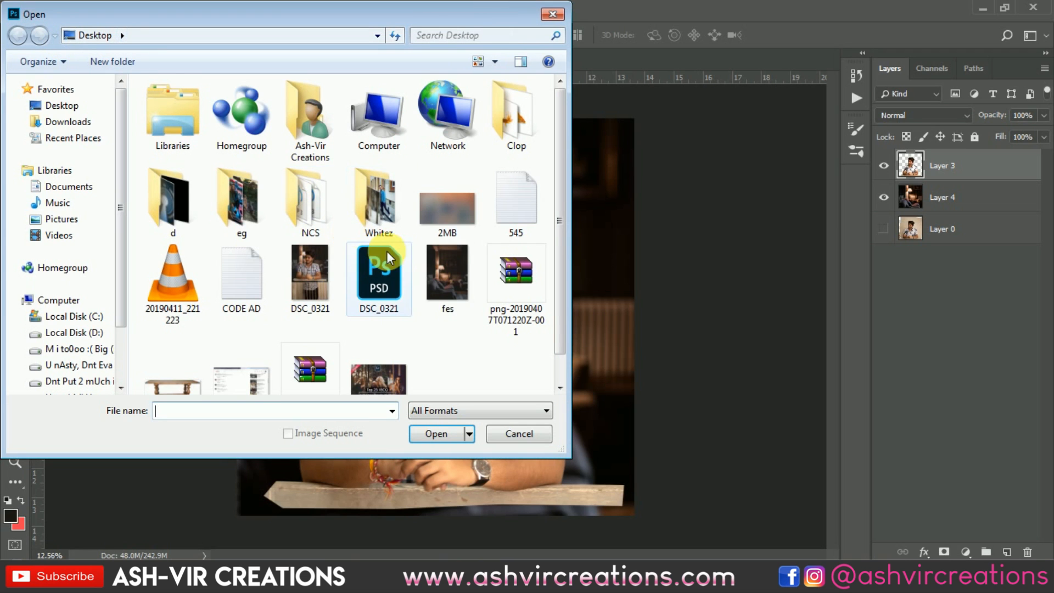
pyautogui.scroll(-1, 557, 253)
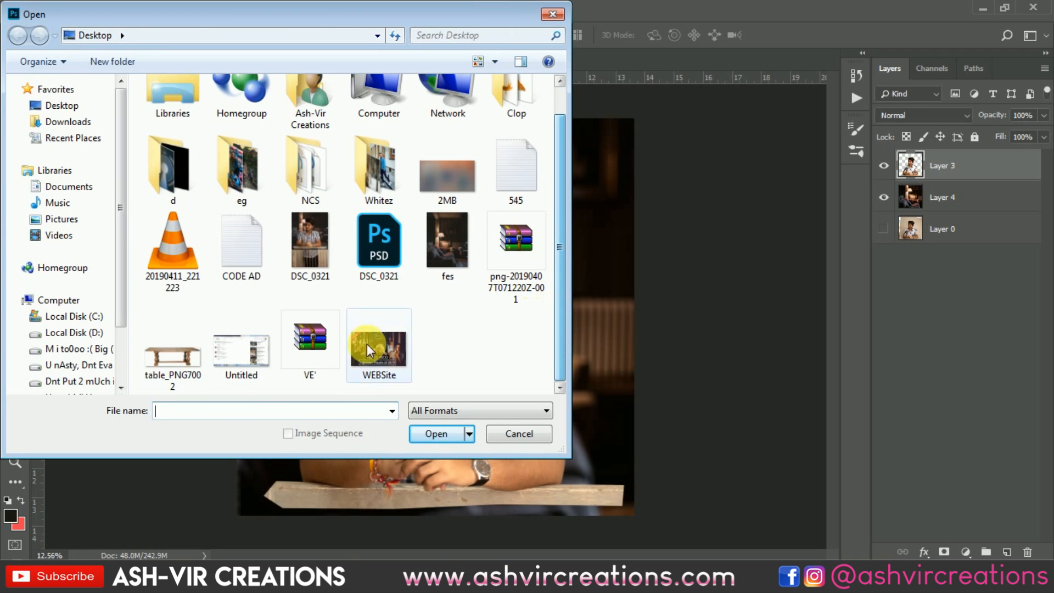
pyautogui.doubleClick(164, 357)
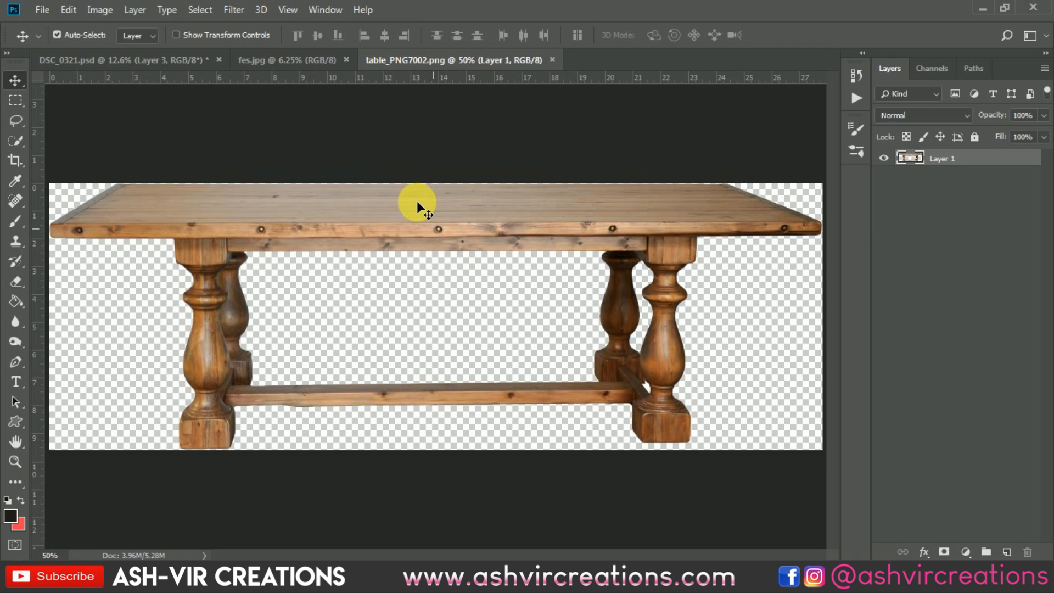
pyautogui.moveTo(417, 201); pyautogui.dragTo(439, 244)
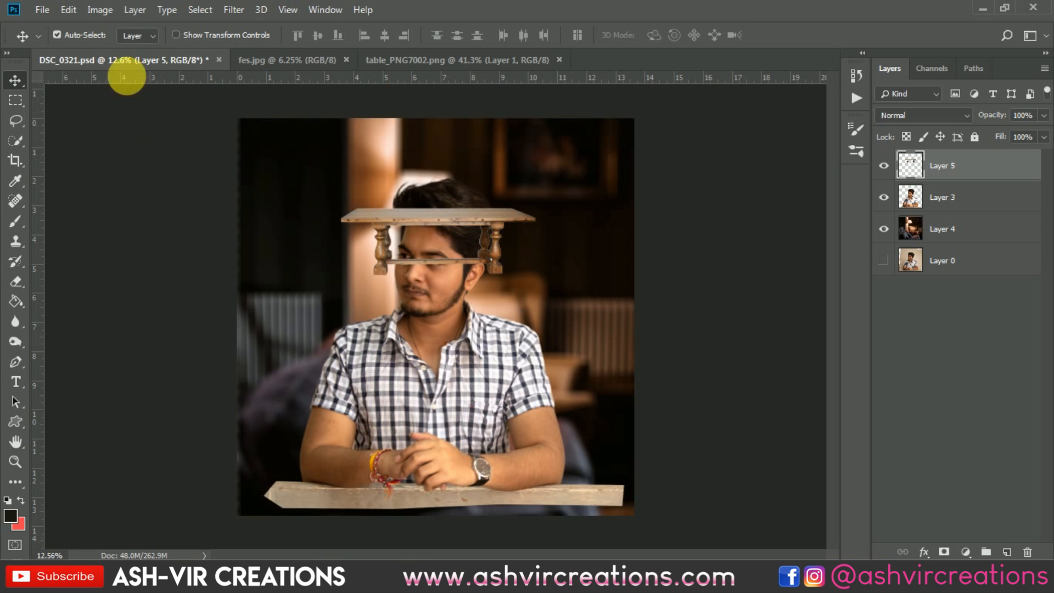
# - Enlarge the table proportionally with Free Transform so it spans most of the image width
pyautogui.click(68, 10)
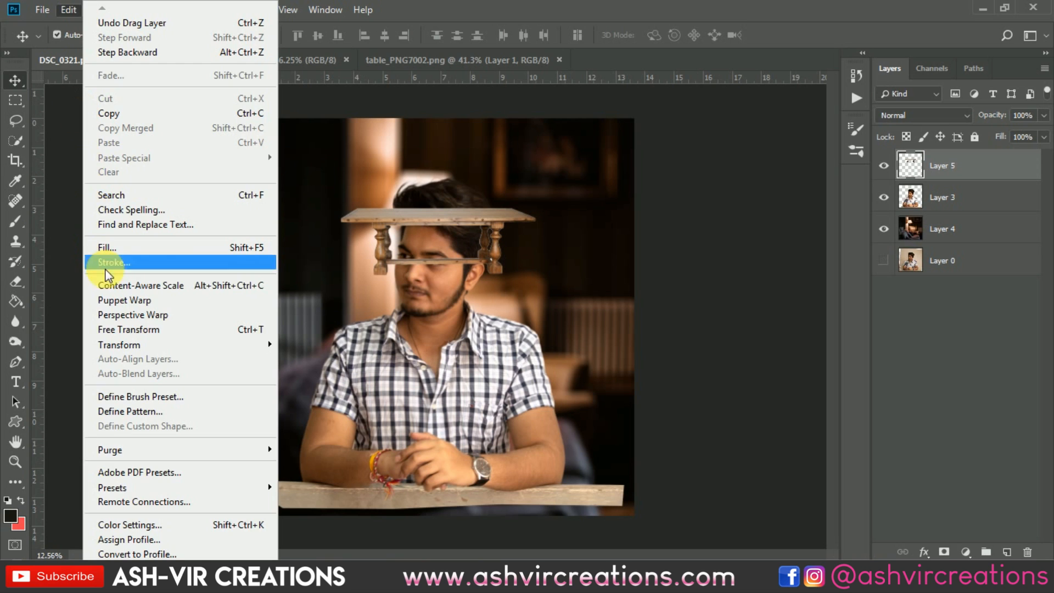
pyautogui.click(117, 323)
pyautogui.moveTo(535, 277); pyautogui.dragTo(608, 301)
pyautogui.press('Return')
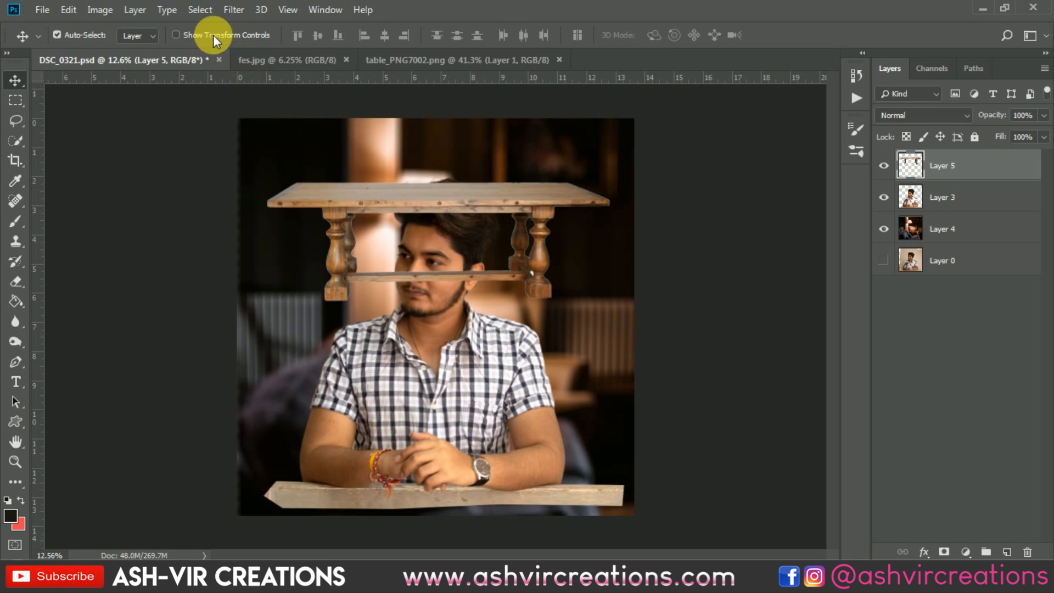
# - Apply a Gaussian Blur with a 23.5 pixel radius to the table layer
pyautogui.click(239, 12)
pyautogui.moveTo(257, 185)
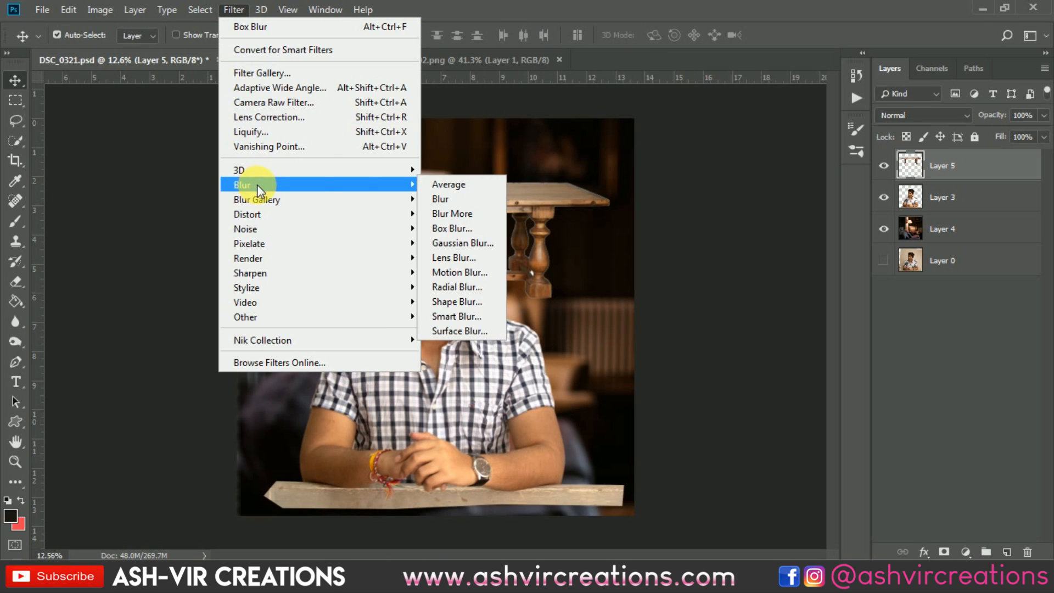
pyautogui.click(439, 242)
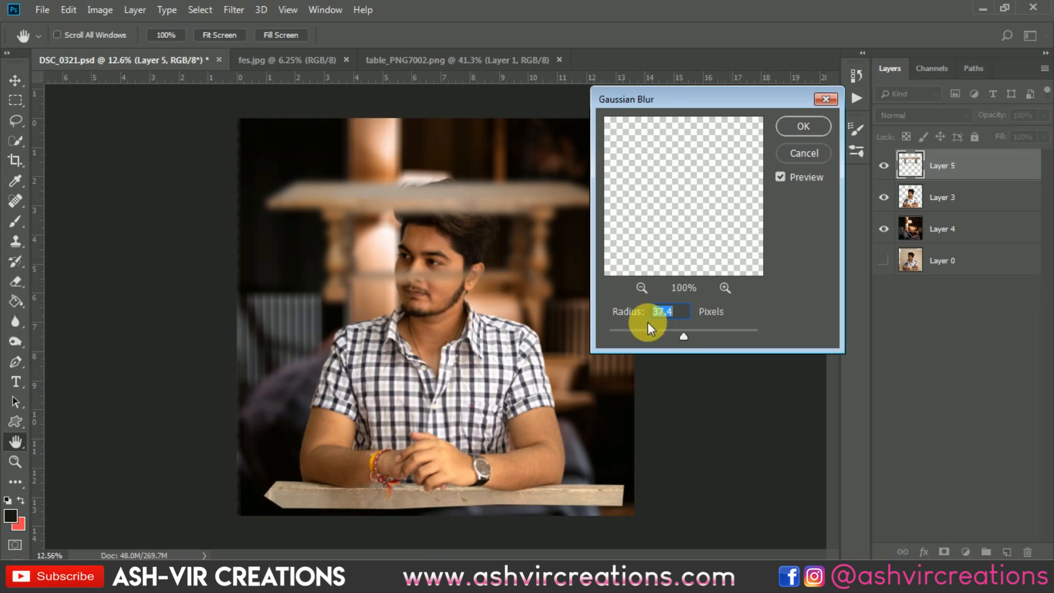
pyautogui.moveTo(678, 333); pyautogui.dragTo(680, 334)
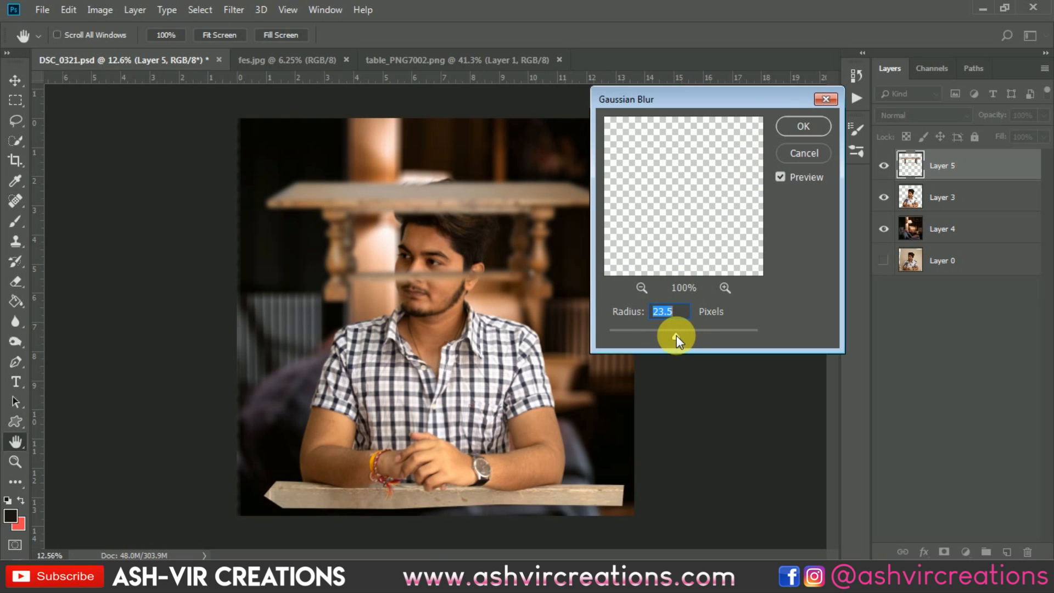
pyautogui.click(790, 128)
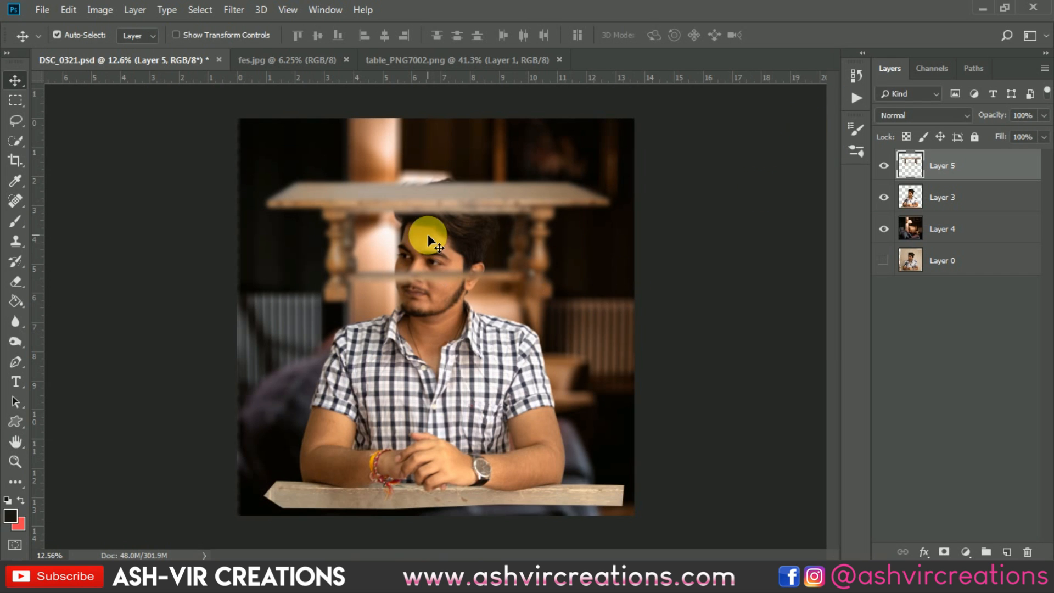
# - Enlarge the blurred table layer to about 127% and place it across the image's bottom edge in front of the man's forearms
pyautogui.scroll(-1, 427, 234)
pyautogui.hotkey('ctrl', 't')
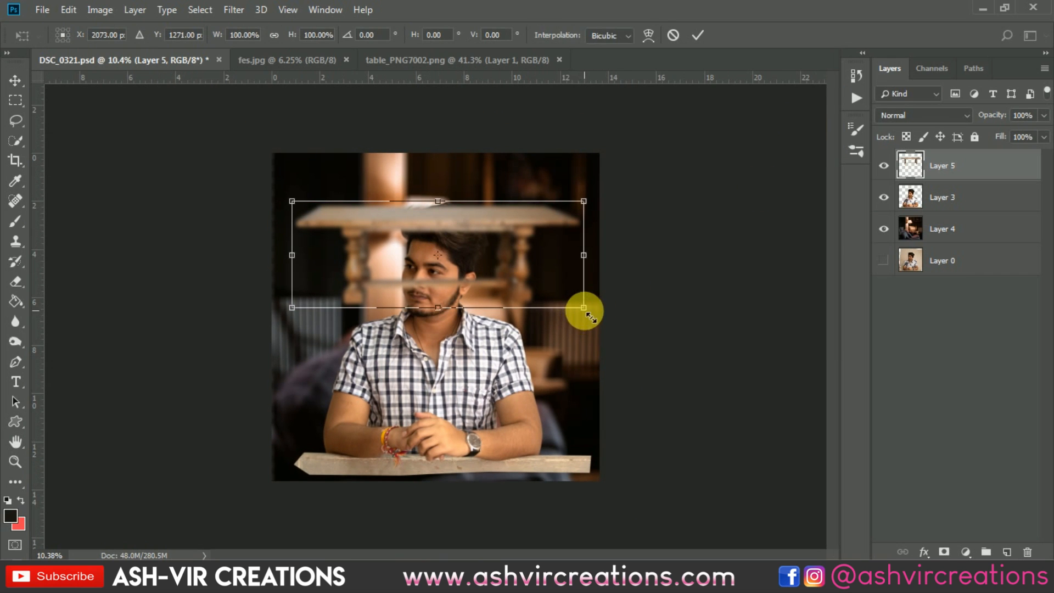
pyautogui.moveTo(581, 308); pyautogui.dragTo(626, 329)
pyautogui.moveTo(526, 210); pyautogui.dragTo(462, 471)
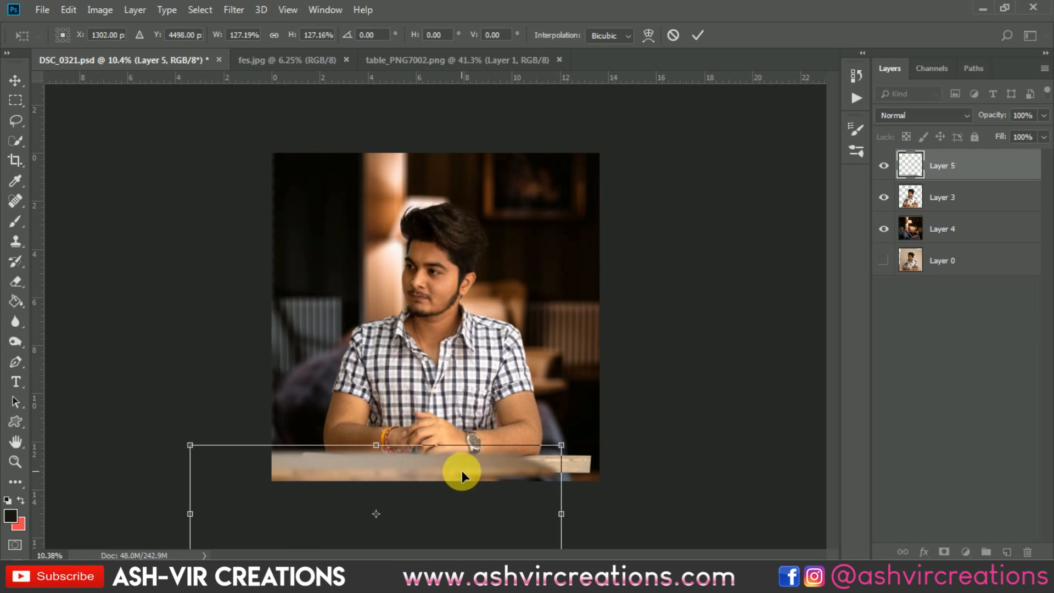
pyautogui.scroll(2, 516, 394)
pyautogui.moveTo(548, 358); pyautogui.dragTo(610, 256)
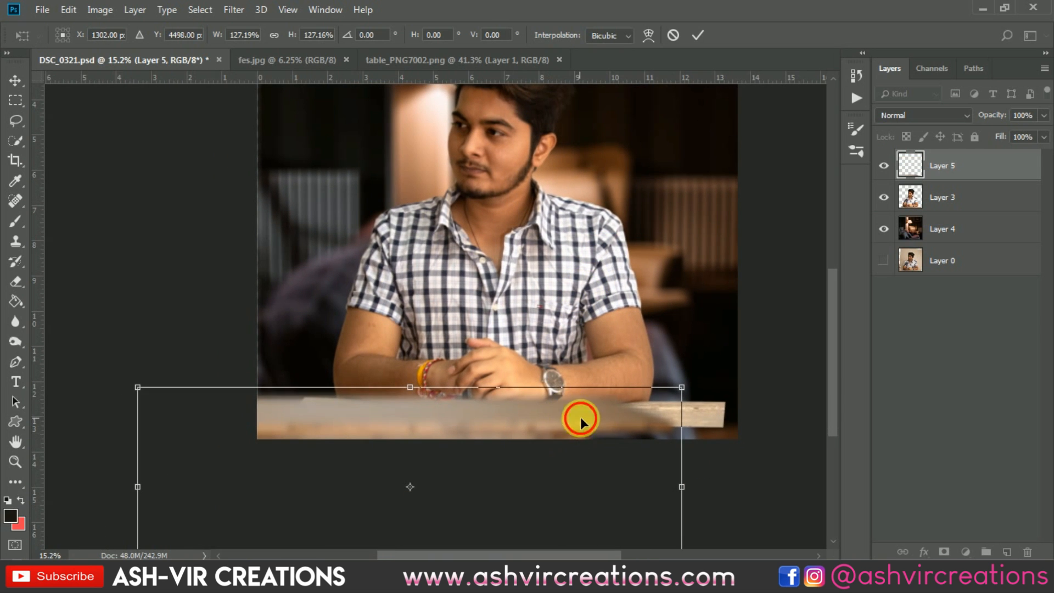
pyautogui.moveTo(581, 417); pyautogui.dragTo(691, 423)
pyautogui.press('Return')
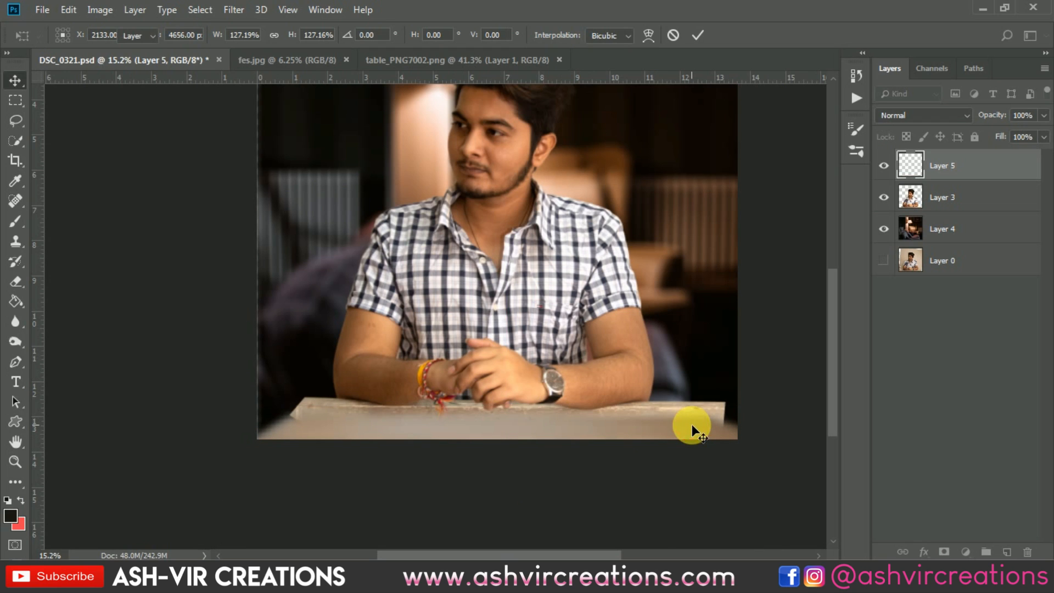
pyautogui.press('ctrl')
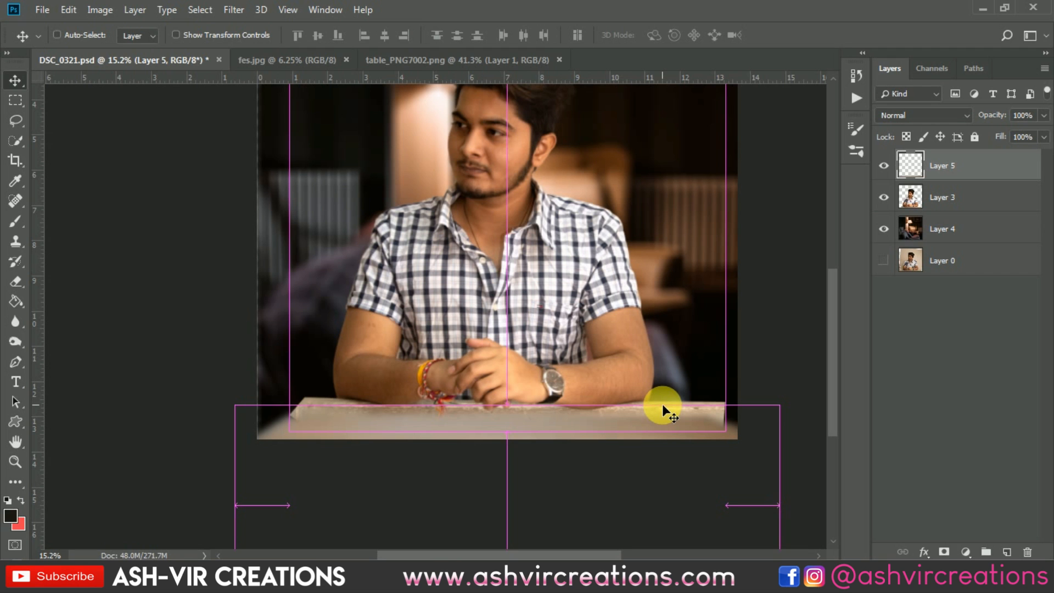
# - Duplicate the table layer, rotate the copy to about 110° and move it over the image's lower-left corner
pyautogui.hotkey('ctrl', 'j')
pyautogui.hotkey('ctrl', 't')
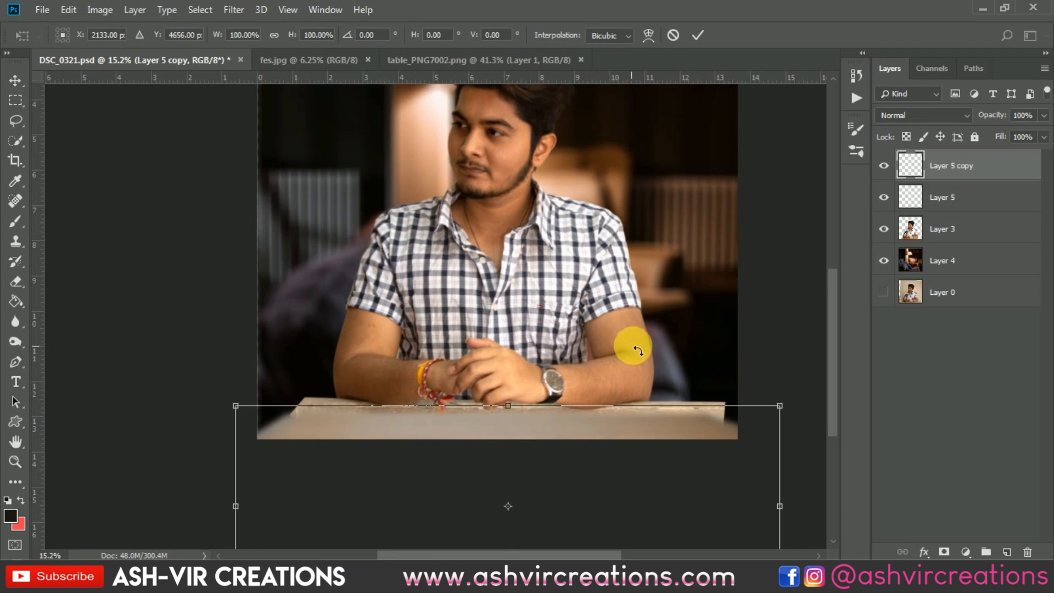
pyautogui.scroll(-1, 664, 337)
pyautogui.moveTo(664, 336); pyautogui.dragTo(588, 257)
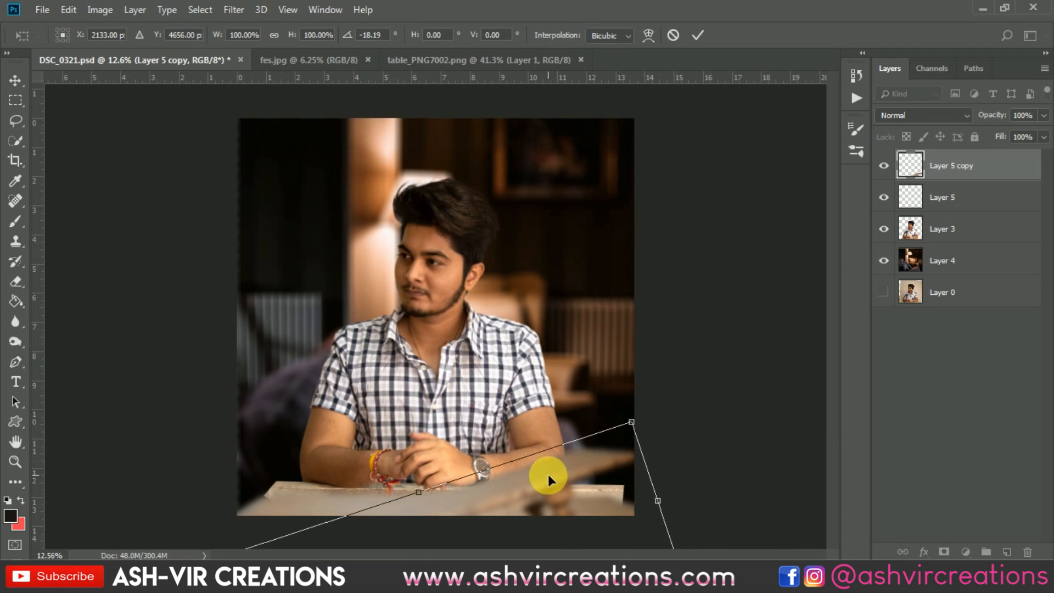
pyautogui.moveTo(547, 474); pyautogui.dragTo(728, 400)
pyautogui.scroll(3, 494, 398)
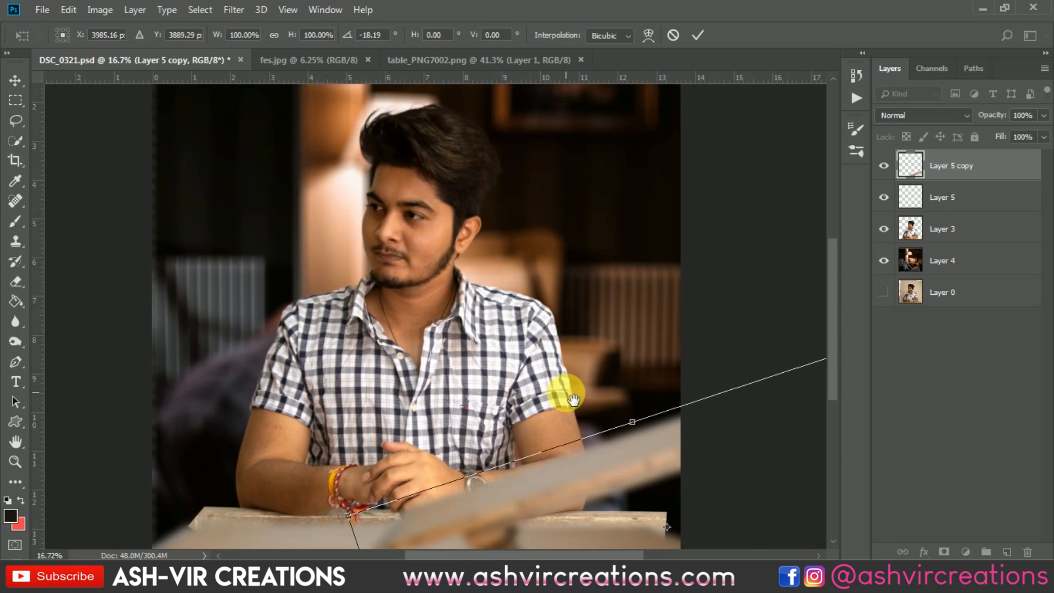
pyautogui.moveTo(573, 399); pyautogui.dragTo(796, 433)
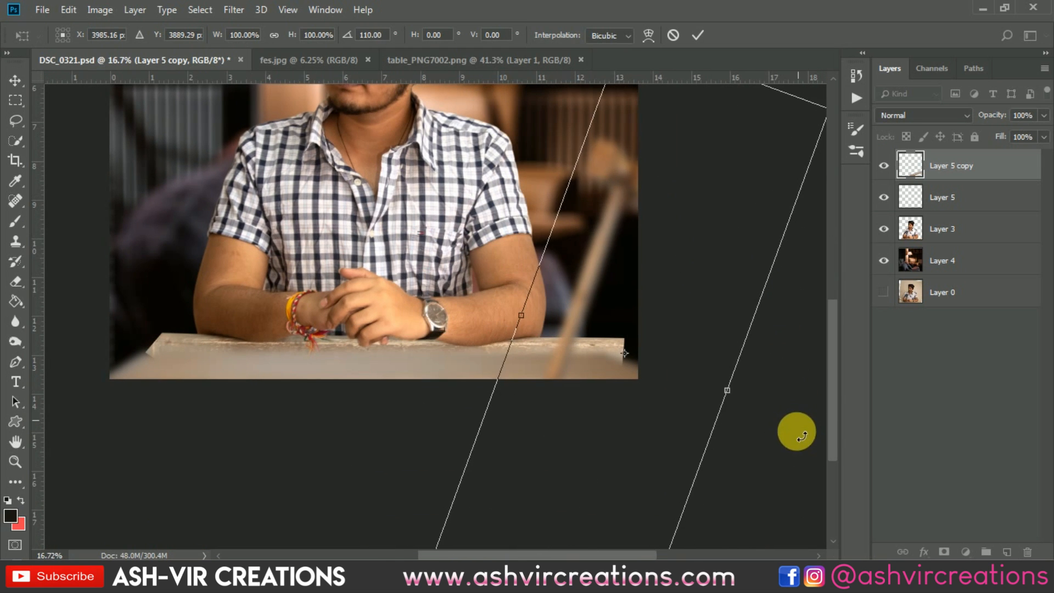
pyautogui.moveTo(656, 275); pyautogui.dragTo(525, 461)
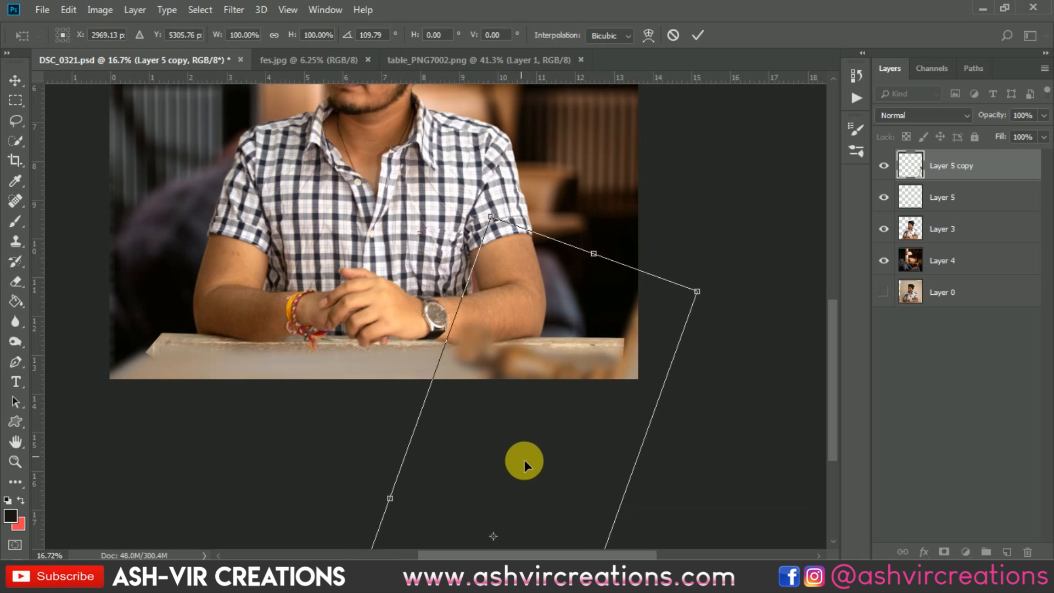
pyautogui.moveTo(575, 393); pyautogui.dragTo(237, 344)
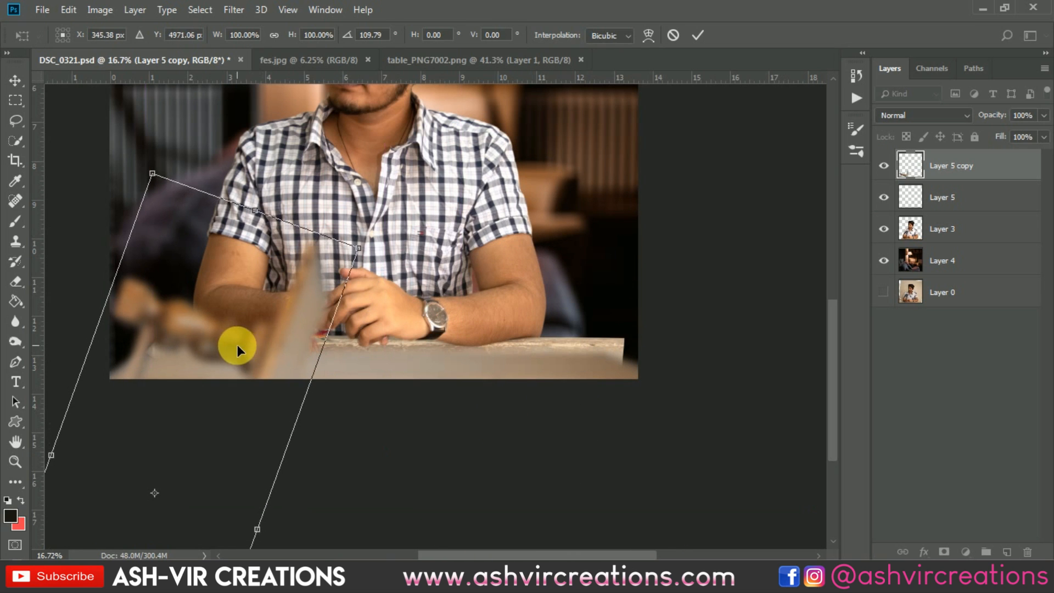
# - Flip the table copy and rotate it to about -72.6°, keeping it at the image's lower-left corner
pyautogui.rightClick(272, 351)
pyautogui.click(310, 552)
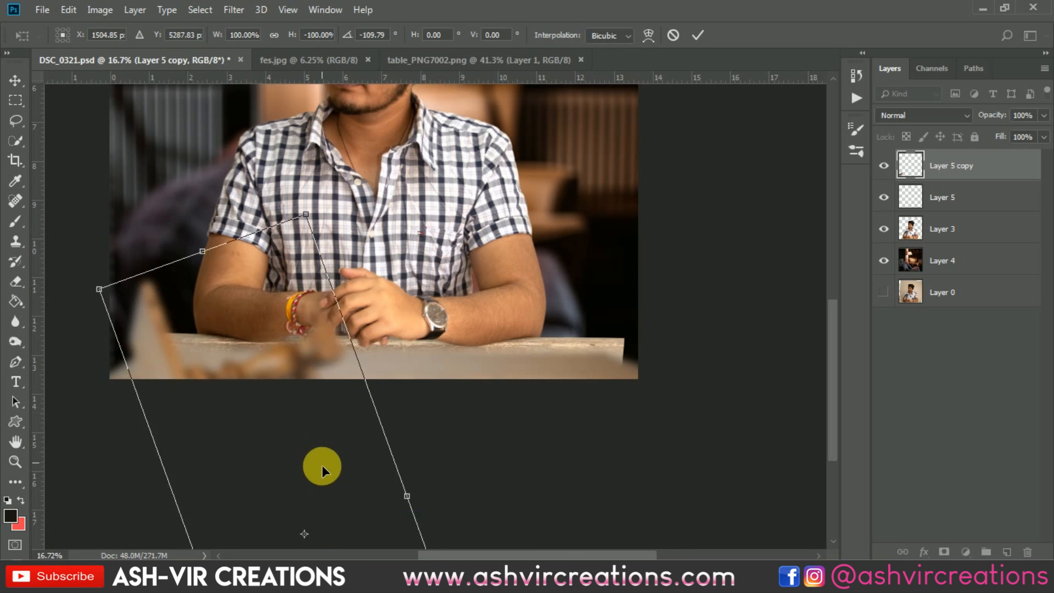
pyautogui.moveTo(322, 465); pyautogui.dragTo(291, 469)
pyautogui.moveTo(454, 330); pyautogui.dragTo(483, 410)
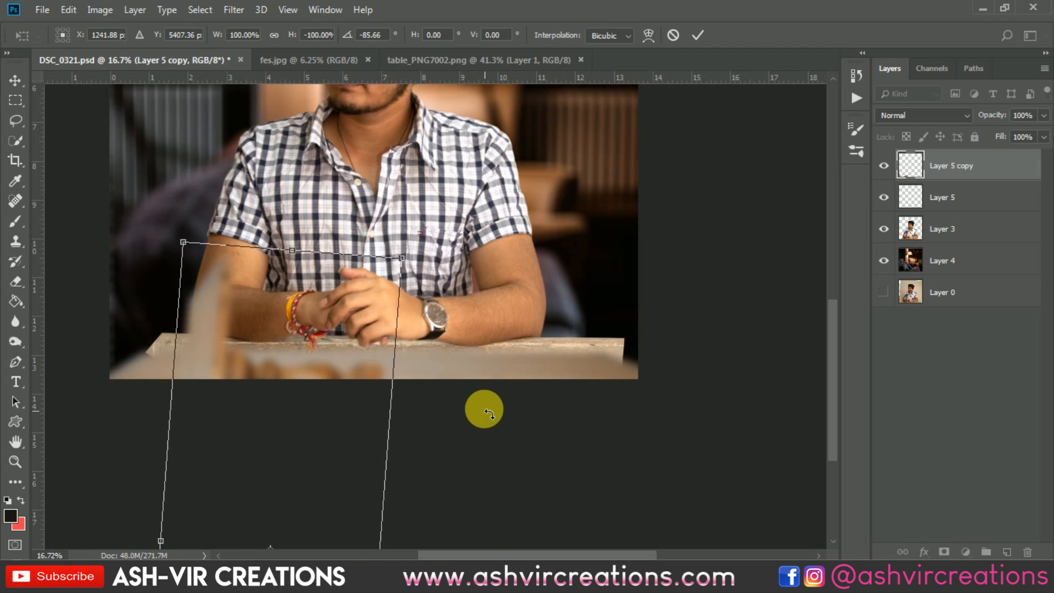
pyautogui.moveTo(329, 380); pyautogui.dragTo(247, 362)
pyautogui.moveTo(370, 360); pyautogui.dragTo(395, 405)
pyautogui.moveTo(277, 383); pyautogui.dragTo(228, 374)
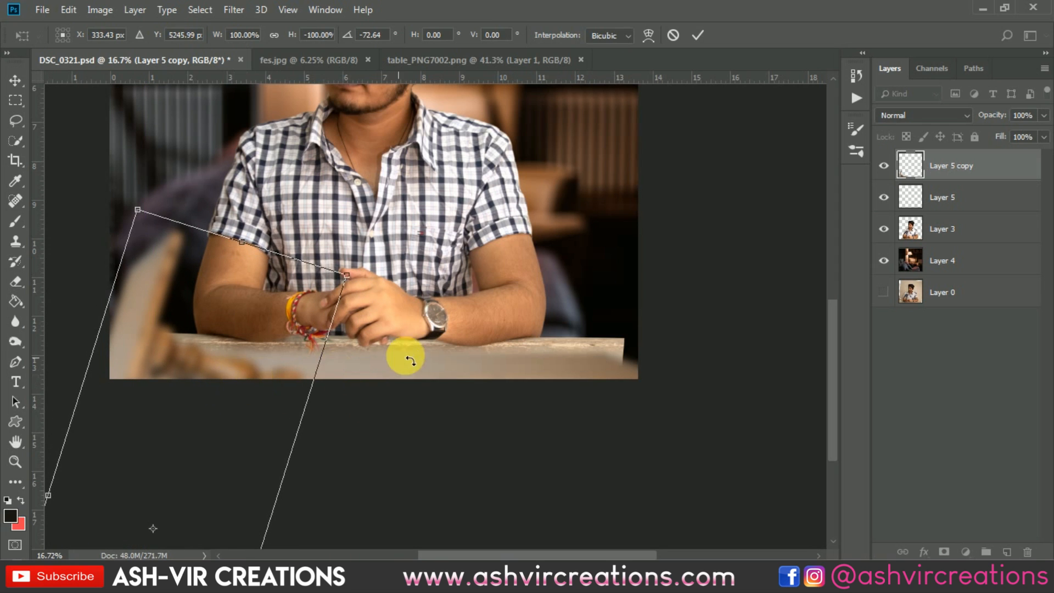
# - Rotate the table copy further to about -62°, place it against the image's left edge and apply the transform
pyautogui.moveTo(411, 361); pyautogui.dragTo(454, 402)
pyautogui.moveTo(250, 359); pyautogui.dragTo(206, 354)
pyautogui.scroll(-6, 212, 334)
pyautogui.scroll(7, 295, 426)
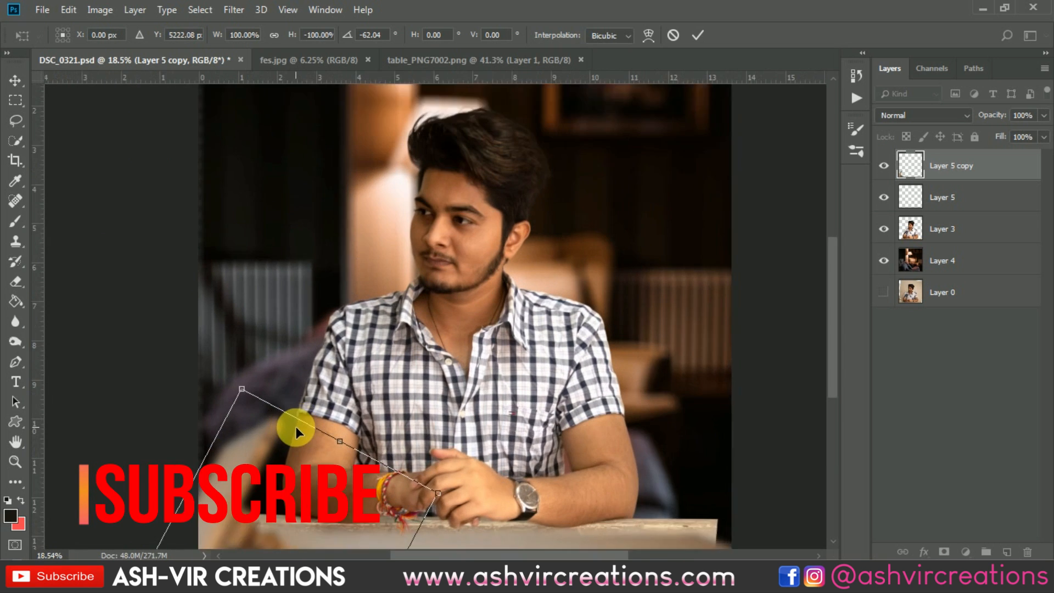
pyautogui.scroll(2, 295, 426)
pyautogui.scroll(-4, 471, 322)
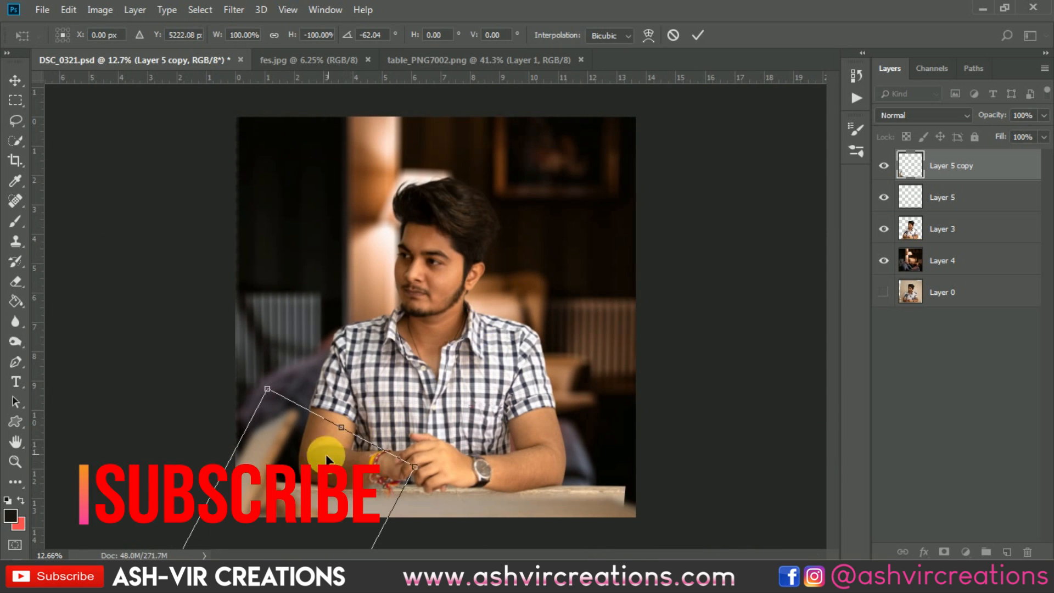
pyautogui.moveTo(327, 458); pyautogui.dragTo(342, 433)
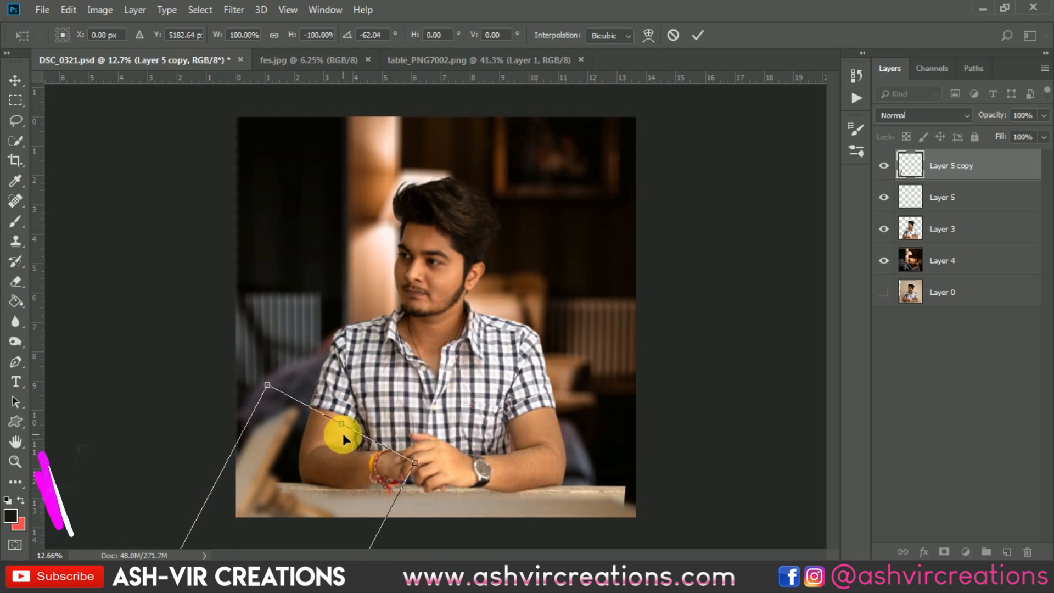
pyautogui.press('Return')
pyautogui.scroll(-2, 269, 466)
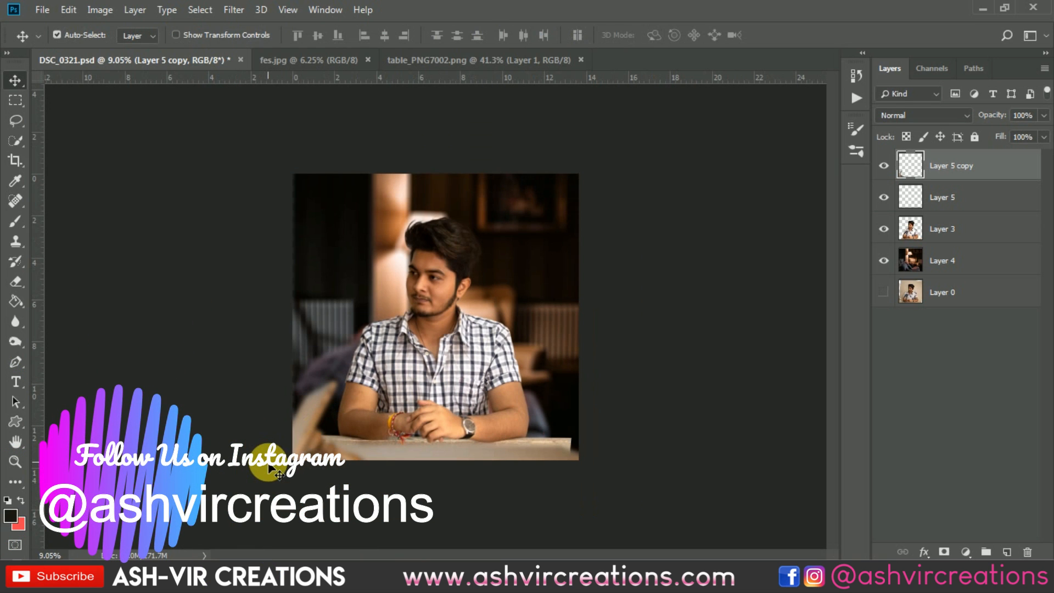
pyautogui.scroll(3, 275, 465)
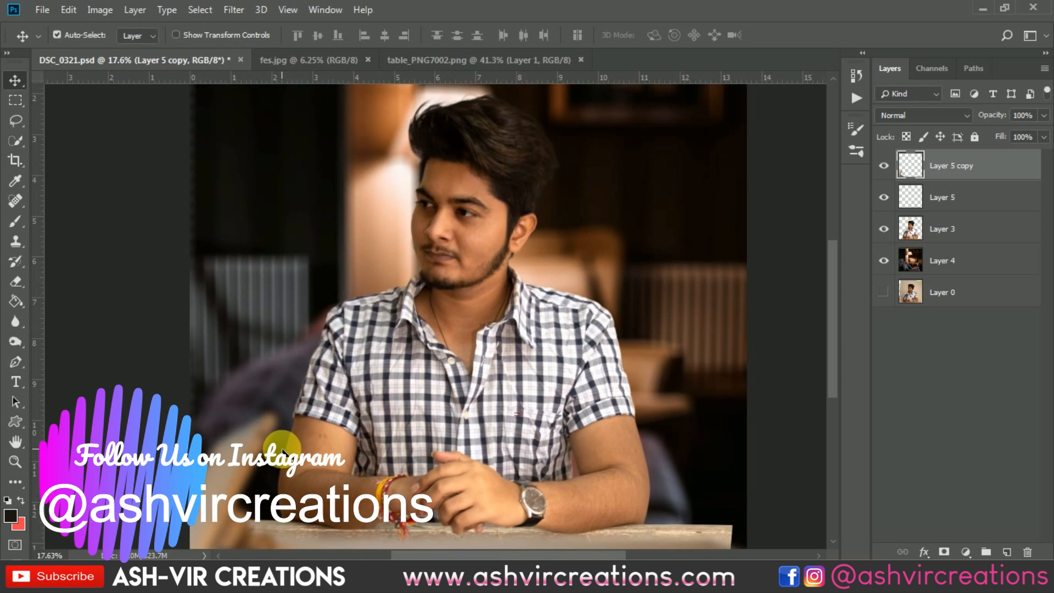
pyautogui.scroll(-3, 282, 450)
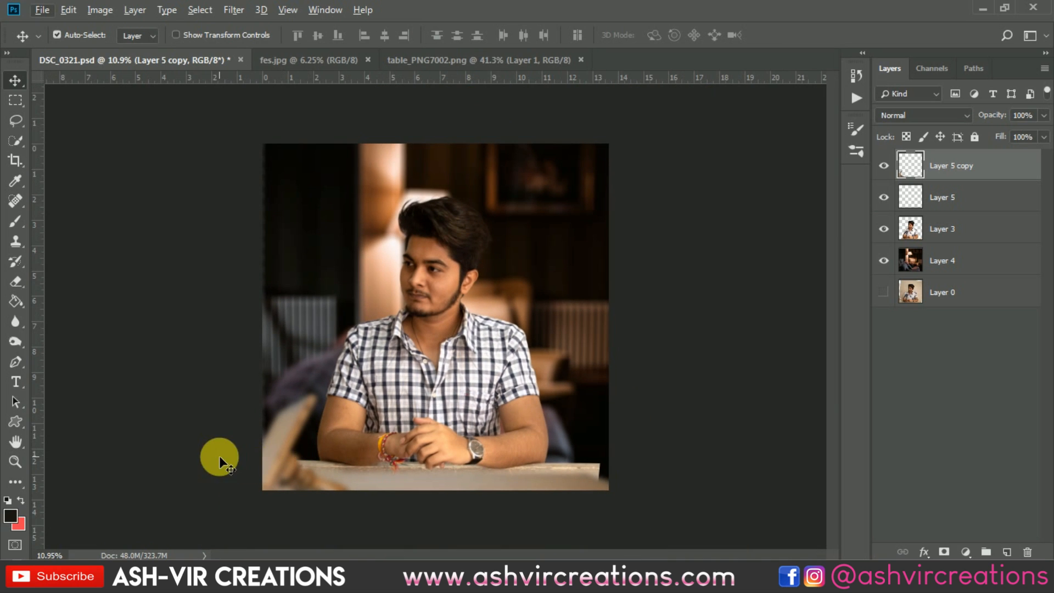
# - Duplicate the tilted table piece and place the new copy over the image's lower-right corner
pyautogui.moveTo(275, 443); pyautogui.dragTo(470, 421)
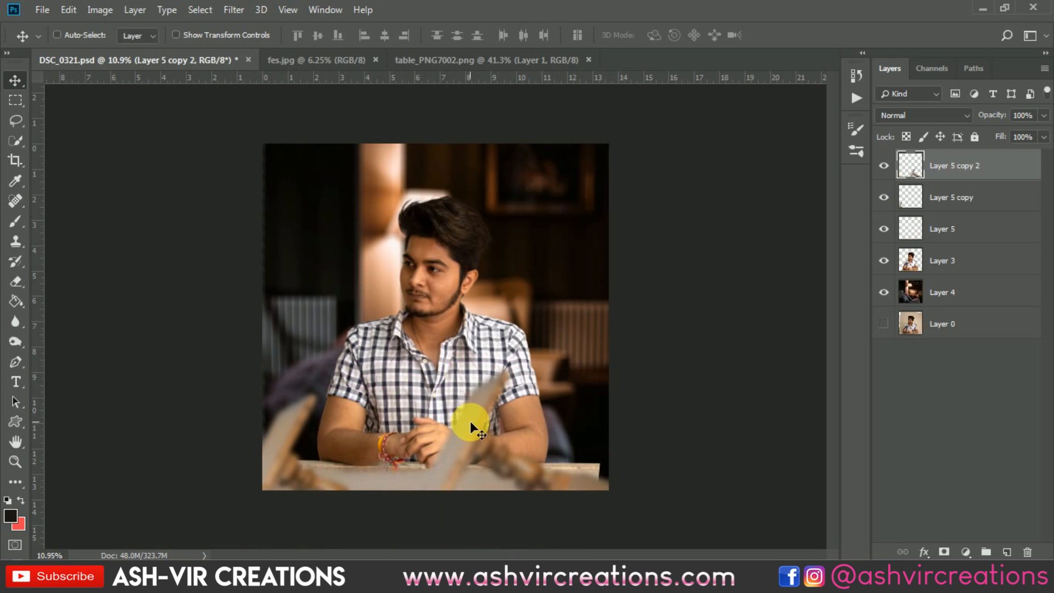
pyautogui.hotkey('ctrl', 't')
pyautogui.moveTo(488, 472); pyautogui.dragTo(668, 354)
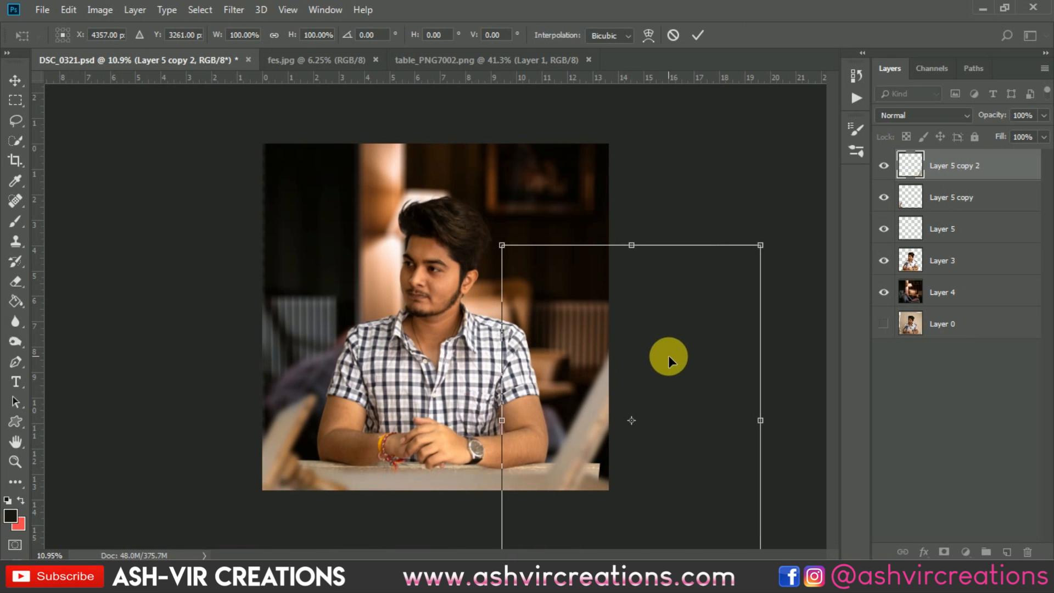
pyautogui.moveTo(617, 411); pyautogui.dragTo(620, 456)
pyautogui.hotkey('ctrl', '0')
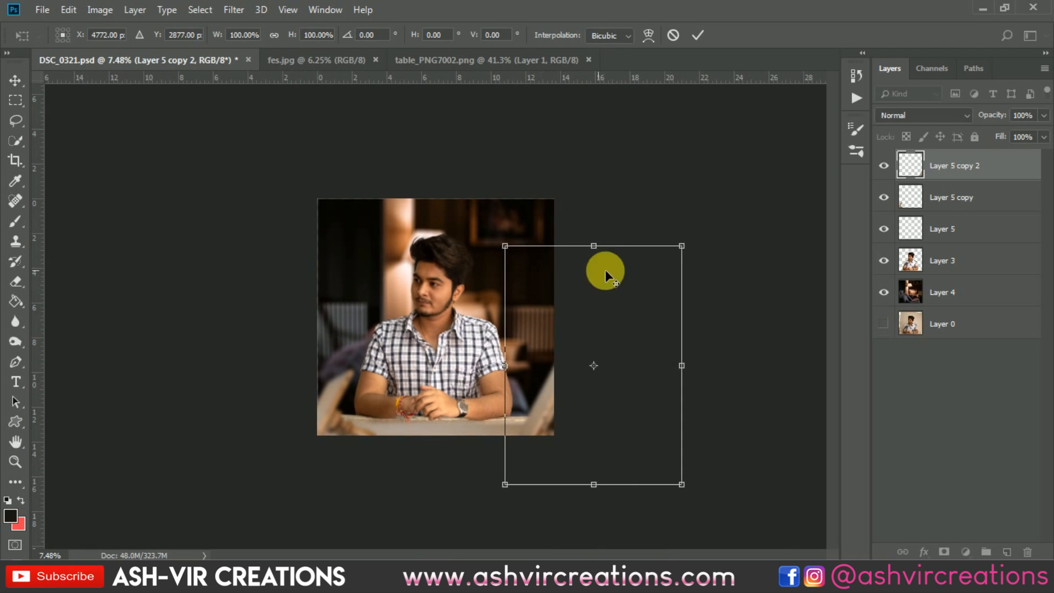
# - Enlarge the right table copy to about 143.5%, reposition it at the lower-right corner and apply the transform
pyautogui.moveTo(690, 251); pyautogui.dragTo(741, 211)
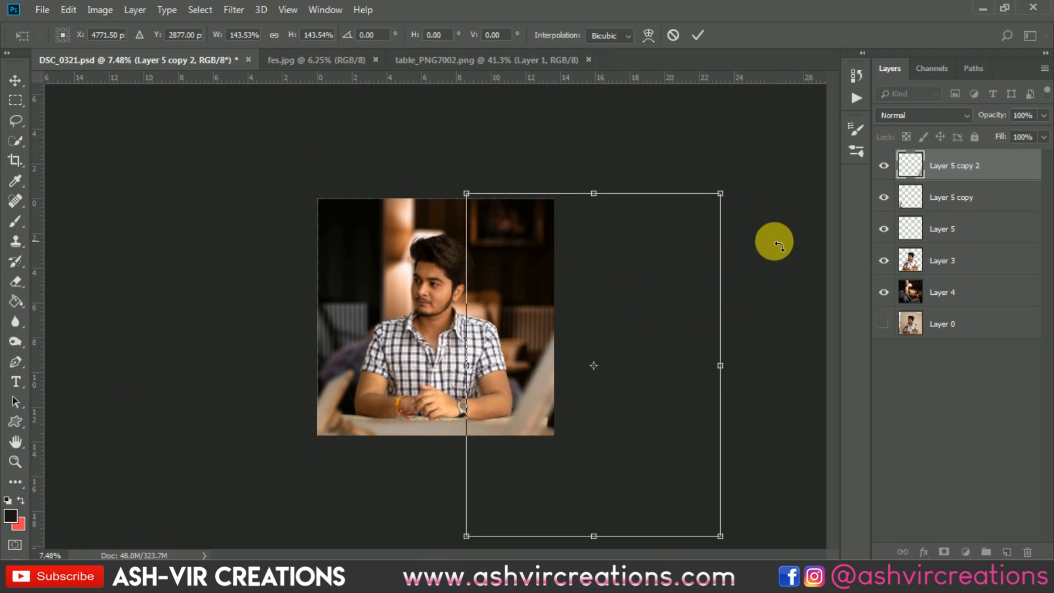
pyautogui.moveTo(531, 364); pyautogui.dragTo(475, 482)
pyautogui.hotkey('ctrl', '0')
pyautogui.moveTo(613, 466); pyautogui.dragTo(637, 445)
pyautogui.hotkey('ctrl', '0')
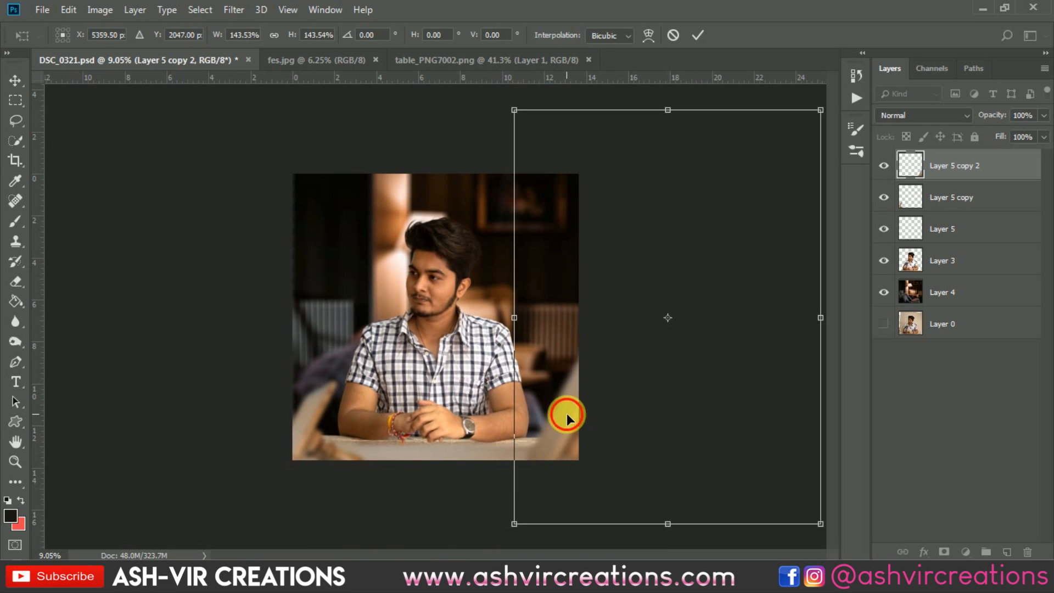
pyautogui.press('Return')
# - Rotate the left table copy to about 117°, enlarge it to about 129% and fit it into the image's lower-left corner
pyautogui.click(312, 426)
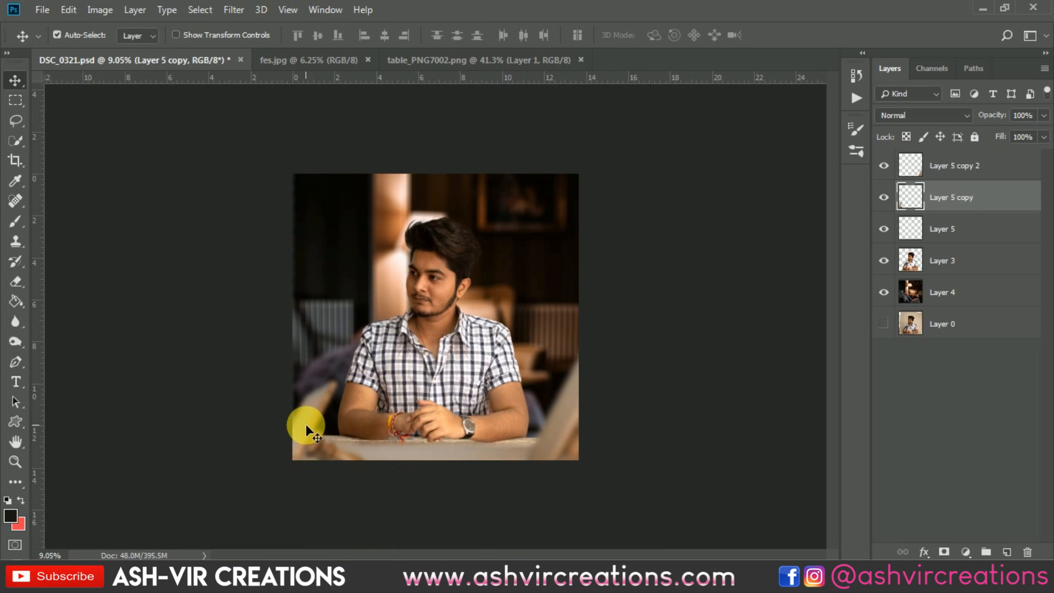
pyautogui.hotkey('ctrl', 't')
pyautogui.moveTo(312, 423); pyautogui.dragTo(316, 452)
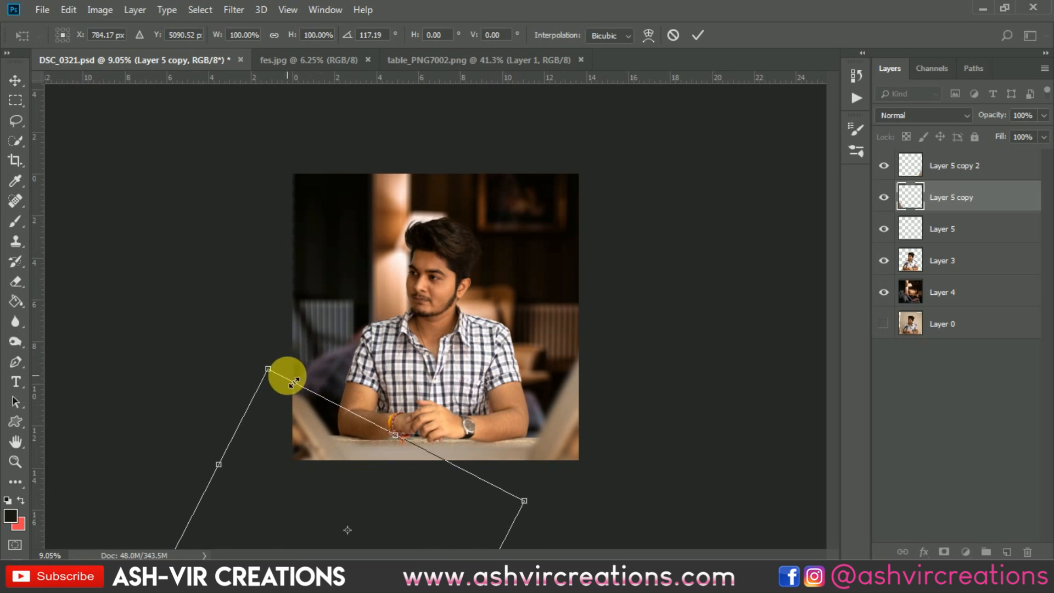
pyautogui.moveTo(268, 369); pyautogui.dragTo(224, 329)
pyautogui.moveTo(315, 420); pyautogui.dragTo(344, 460)
pyautogui.press('Return')
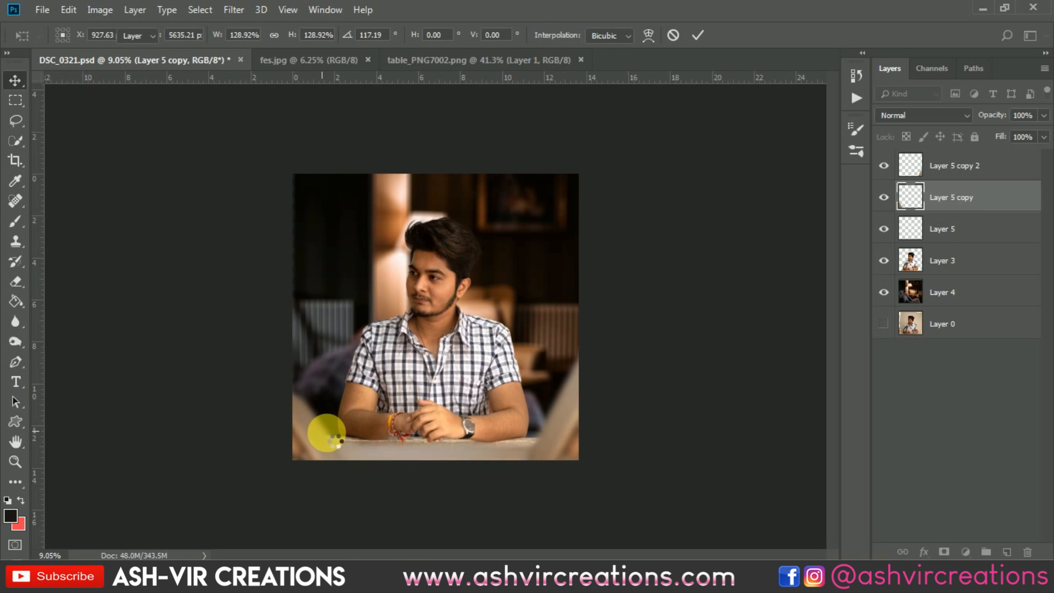
pyautogui.hotkey('ctrl', '0')
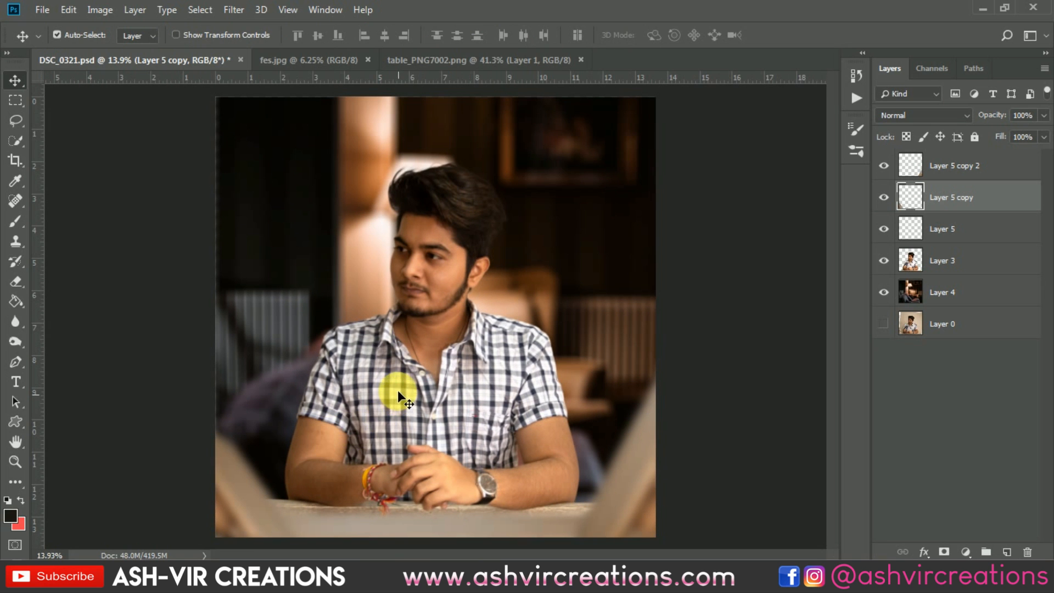
pyautogui.hotkey('ctrl', '-')
pyautogui.hotkey('ctrl', '0')
# - Hide the three blurred table layers and select the cutout man's layer
pyautogui.scroll(3, 626, 542)
pyautogui.moveTo(890, 195); pyautogui.dragTo(891, 237)
pyautogui.click(943, 268)
pyautogui.scroll(3, 545, 522)
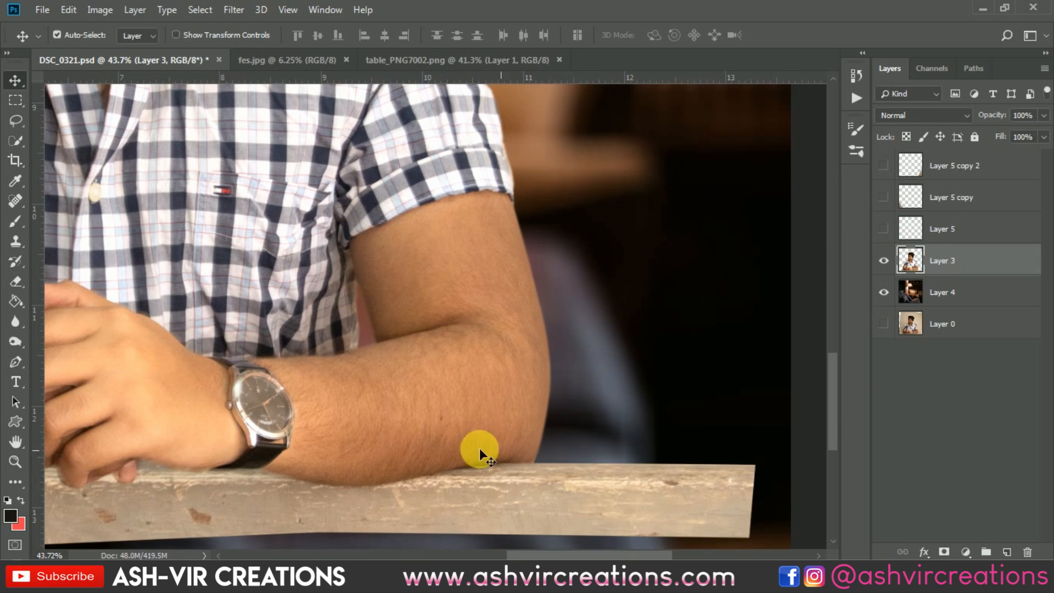
# - Soften the upper edge of the wooden plank beside the man's forearms and hands with the Blur tool
pyautogui.click(15, 321)
pyautogui.scroll(3, 549, 442)
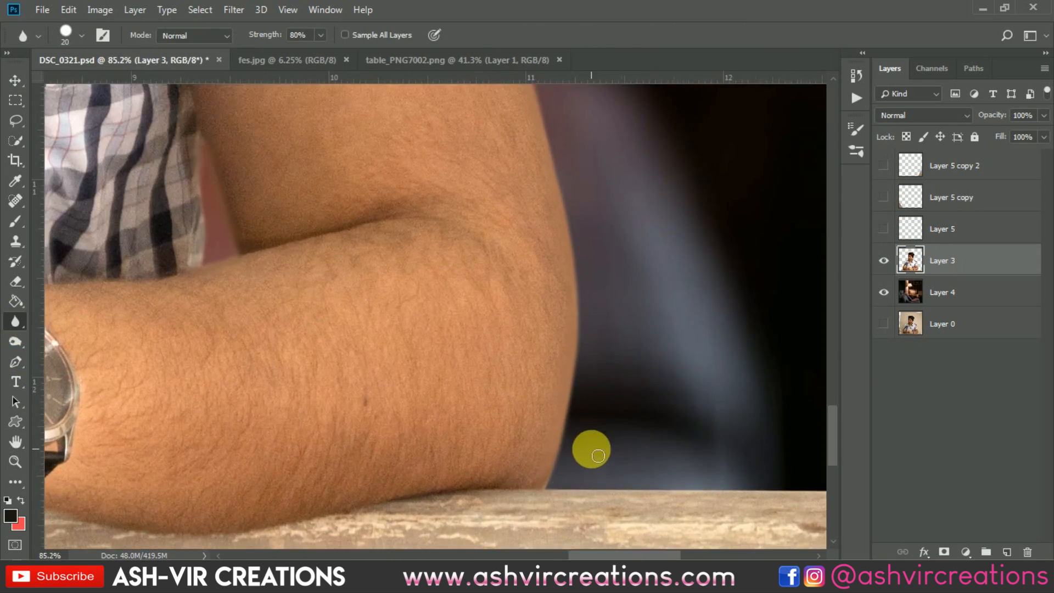
pyautogui.moveTo(571, 487)
pyautogui.mouseDown()
pyautogui.moveTo(323, 449)
pyautogui.moveTo(726, 453)
pyautogui.moveTo(409, 453)
pyautogui.mouseUp()
pyautogui.moveTo(209, 501); pyautogui.dragTo(781, 481)
pyautogui.moveTo(177, 451); pyautogui.dragTo(661, 449)
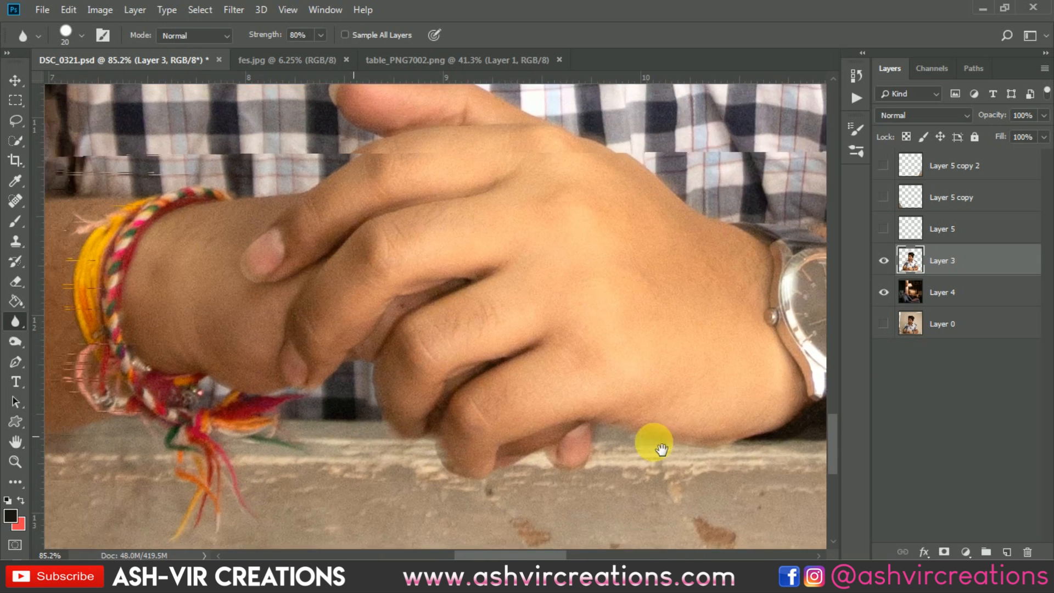
pyautogui.moveTo(148, 436); pyautogui.dragTo(823, 417)
pyautogui.moveTo(413, 435); pyautogui.dragTo(697, 441)
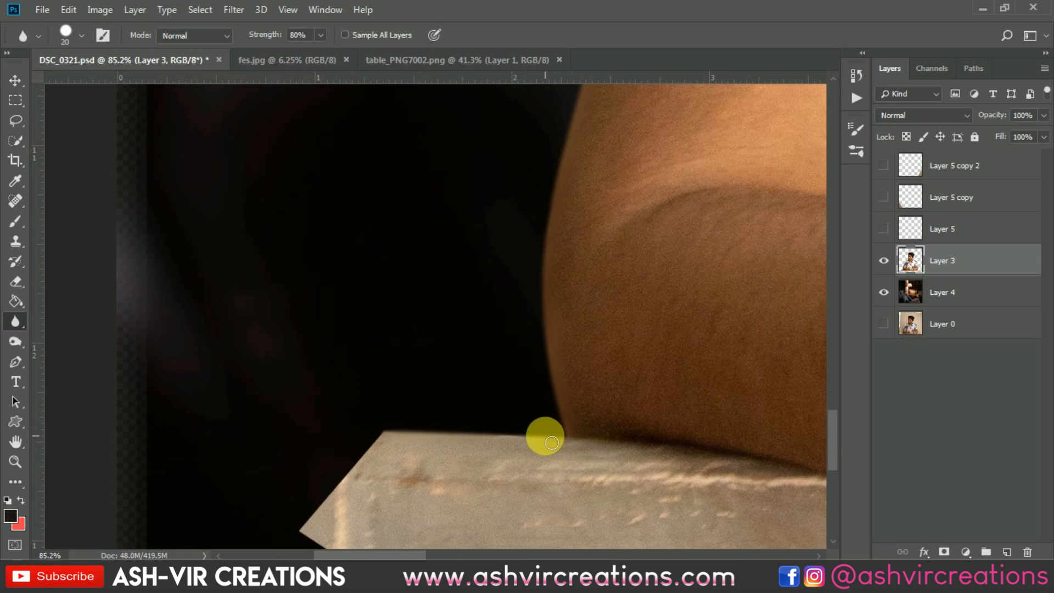
pyautogui.moveTo(552, 443); pyautogui.dragTo(384, 436)
# - Show the three blurred table layers again and view the composite
pyautogui.press('v')
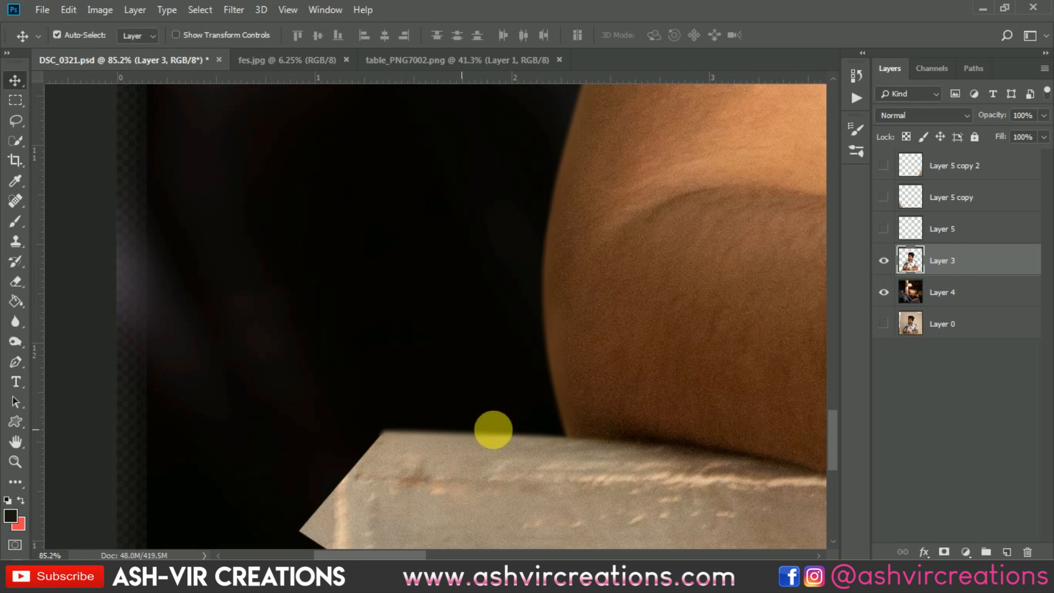
pyautogui.moveTo(895, 219); pyautogui.dragTo(890, 165)
pyautogui.scroll(-6, 597, 285)
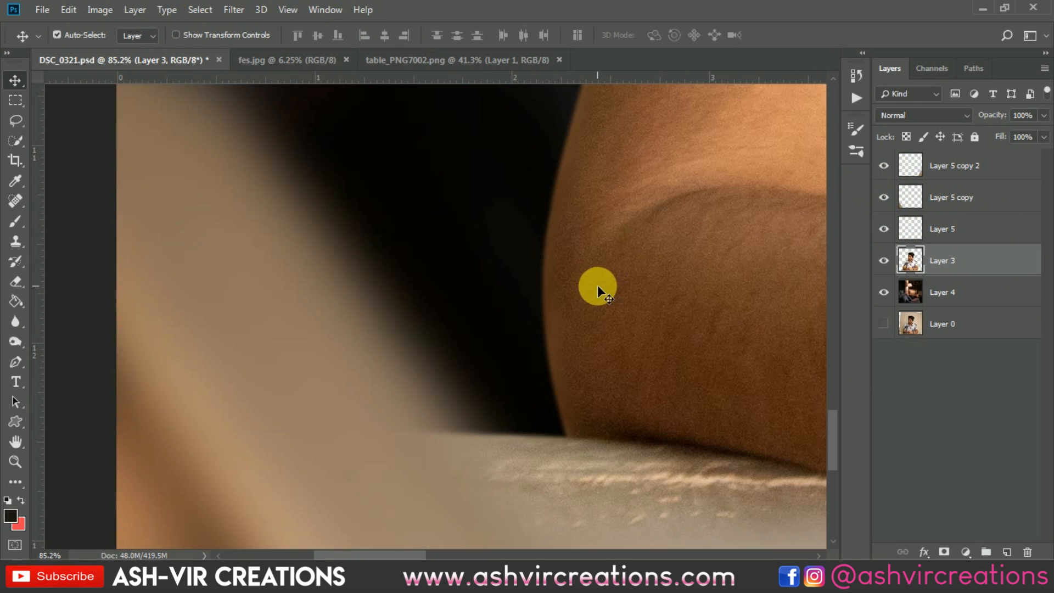
# - Enlarge the blurred room background layer to about 106% and reposition it behind the man so it covers the canvas
pyautogui.scroll(-2, 597, 288)
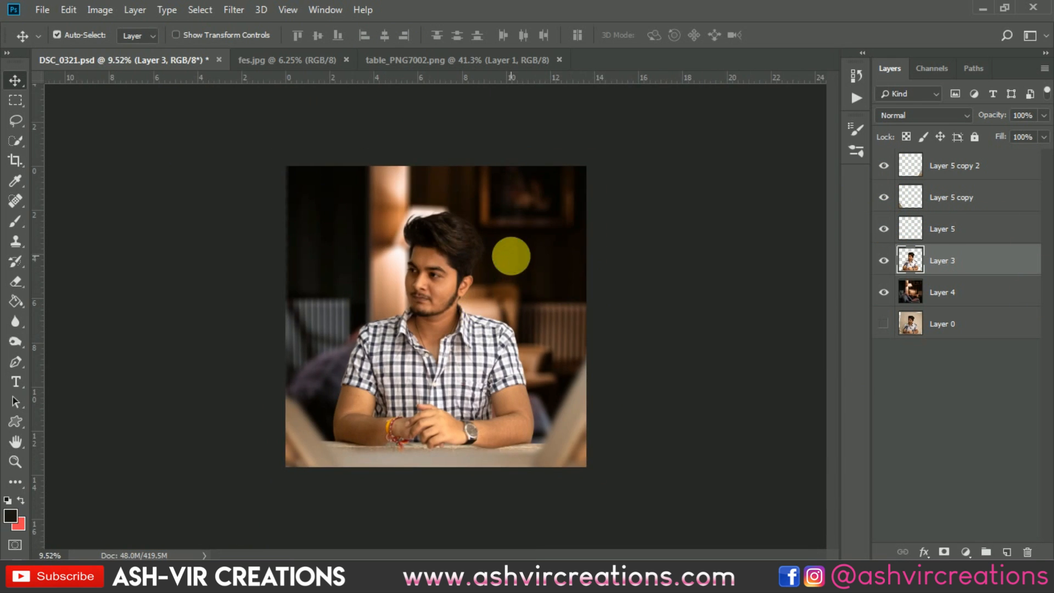
pyautogui.rightClick(511, 255)
pyautogui.click(524, 265)
pyautogui.hotkey('ctrl', 't')
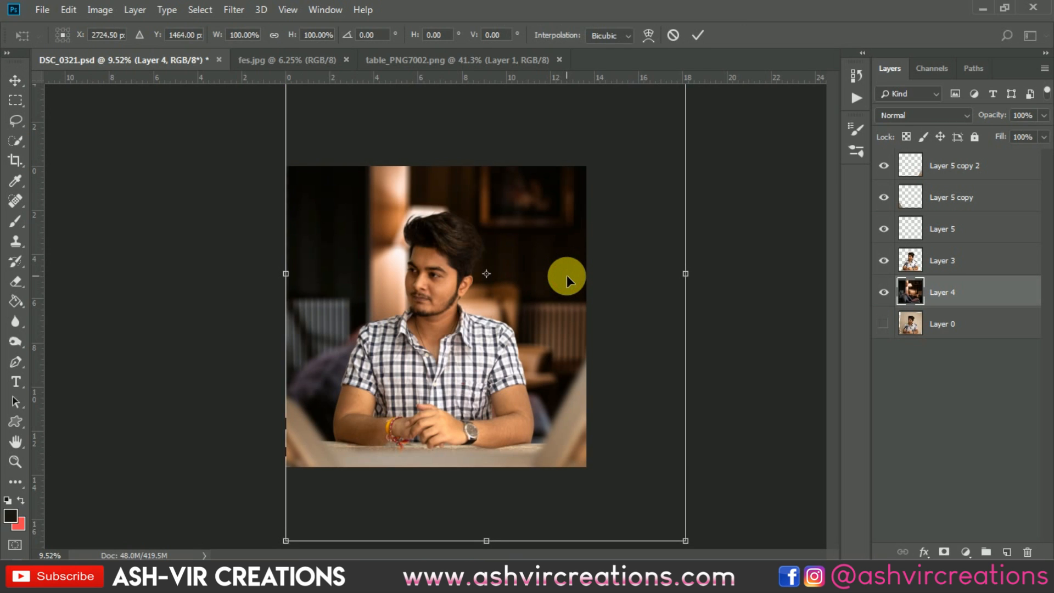
pyautogui.moveTo(566, 275)
pyautogui.mouseDown()
pyautogui.moveTo(559, 279)
pyautogui.moveTo(582, 275)
pyautogui.moveTo(571, 276)
pyautogui.mouseUp()
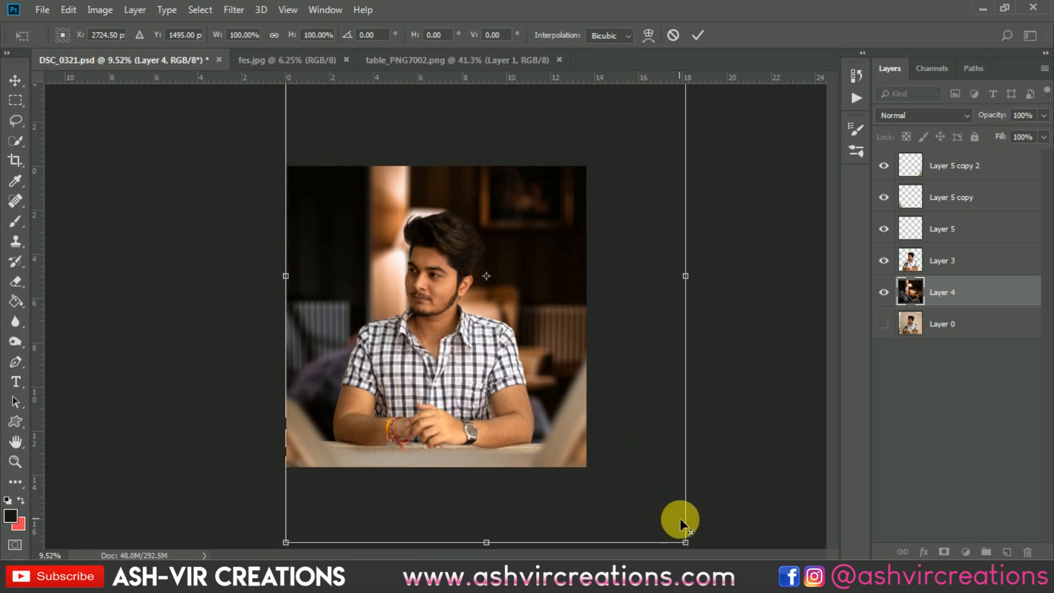
pyautogui.moveTo(686, 542); pyautogui.dragTo(705, 549)
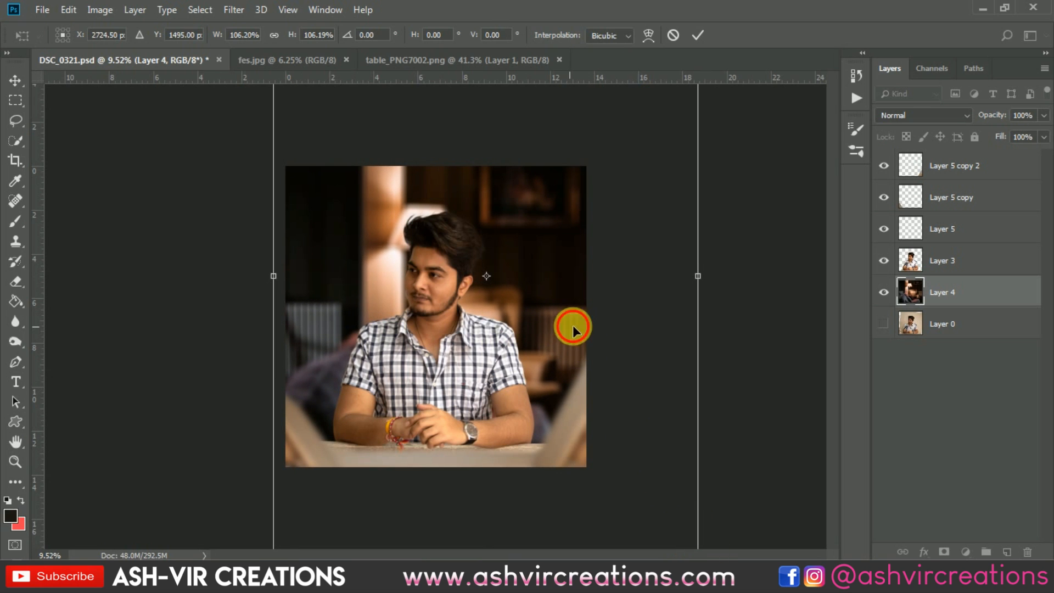
pyautogui.moveTo(572, 324); pyautogui.dragTo(578, 323)
pyautogui.hotkey('ctrl', '+')
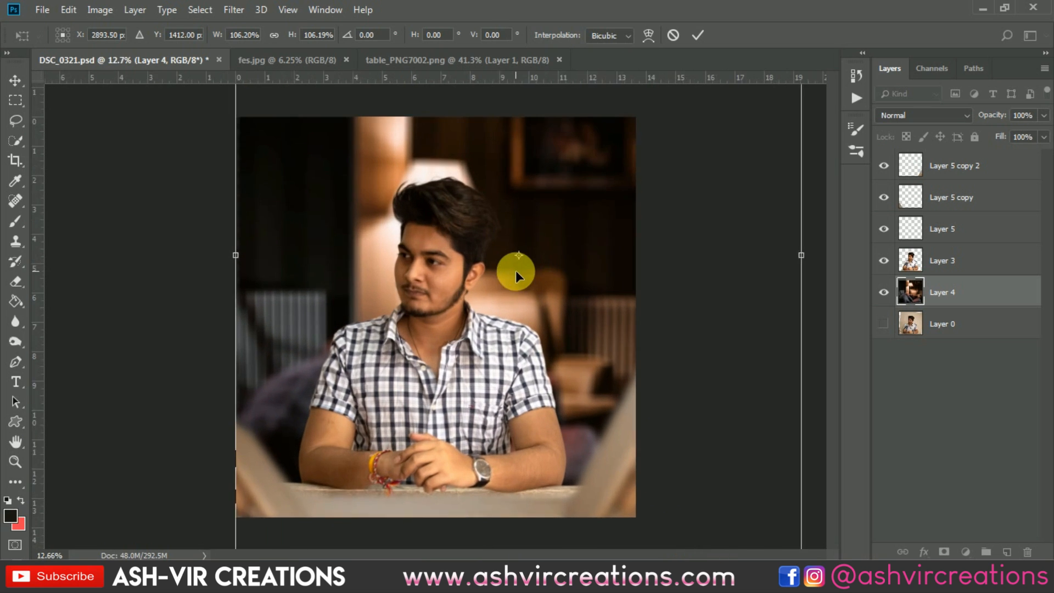
pyautogui.scroll(1, 515, 270)
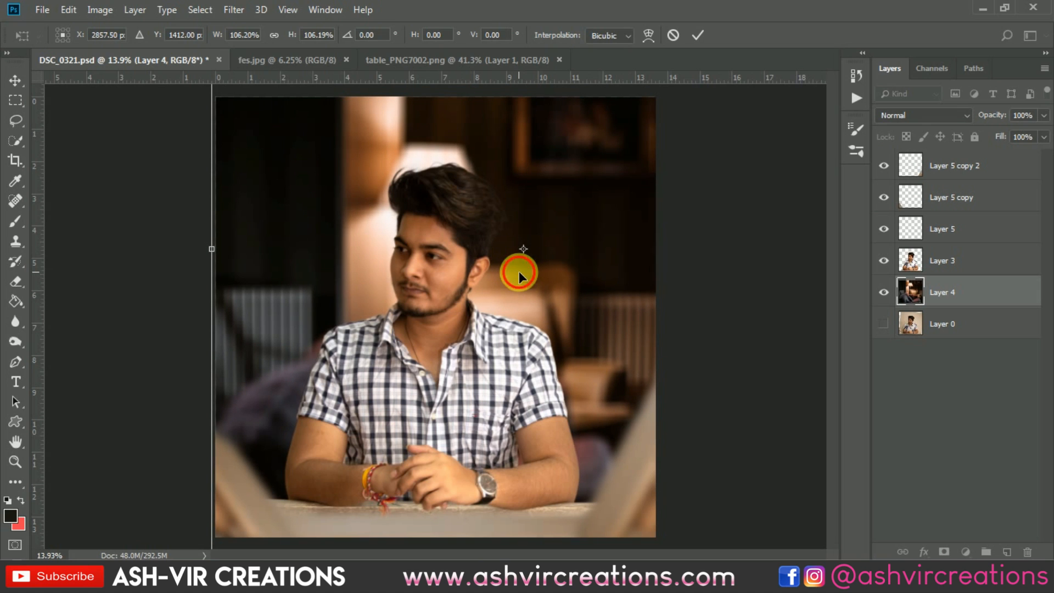
pyautogui.doubleClick(519, 271)
pyautogui.hotkey('ctrl', '-')
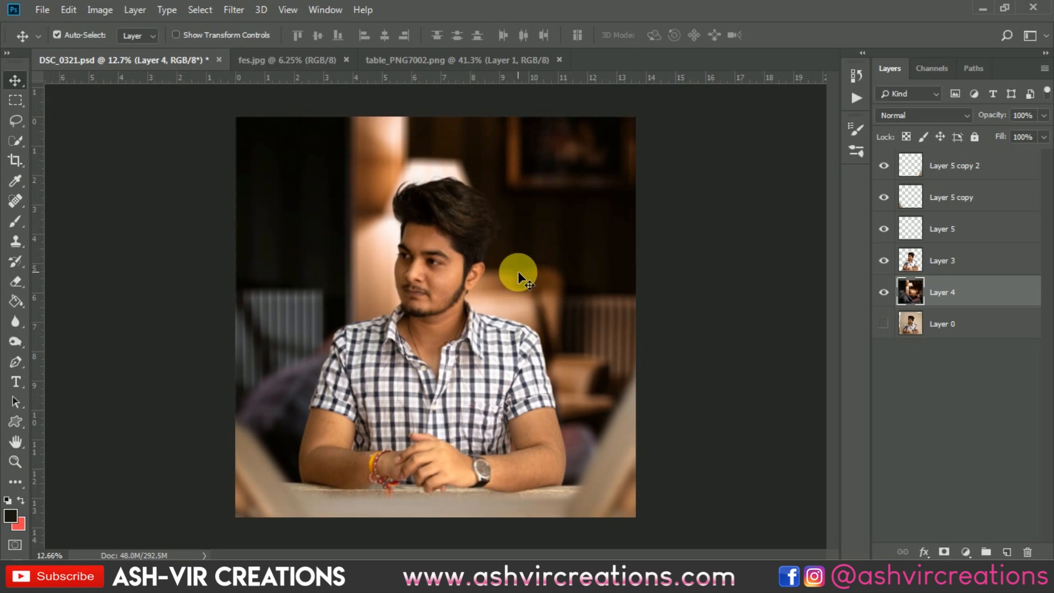
# - Add a Color Lookup adjustment above all layers using the 3D LUT AVC-Cinematic Film-a4.cube
pyautogui.click(926, 174)
pyautogui.click(967, 550)
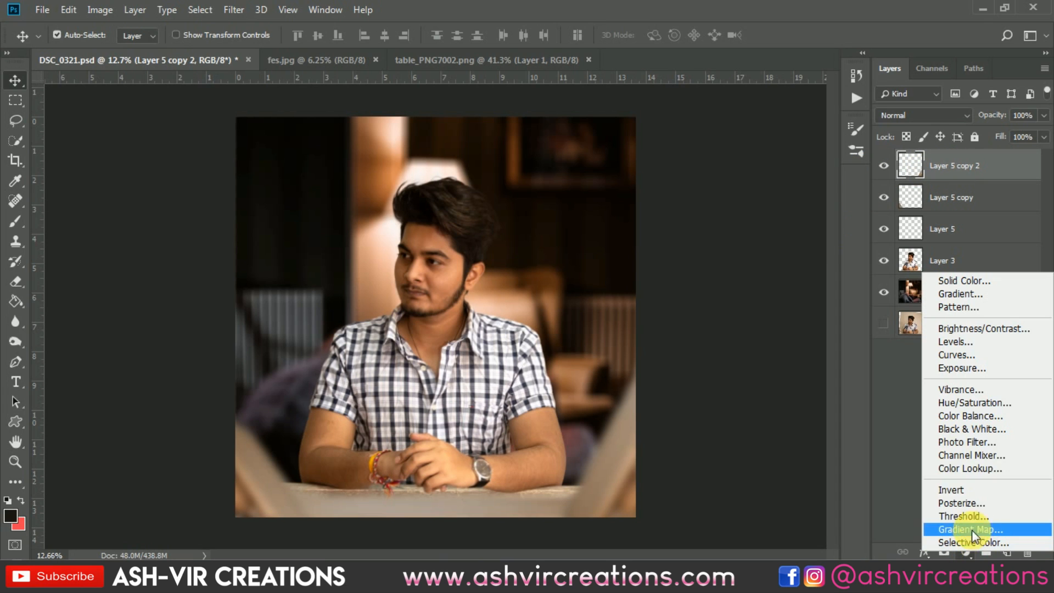
pyautogui.click(977, 475)
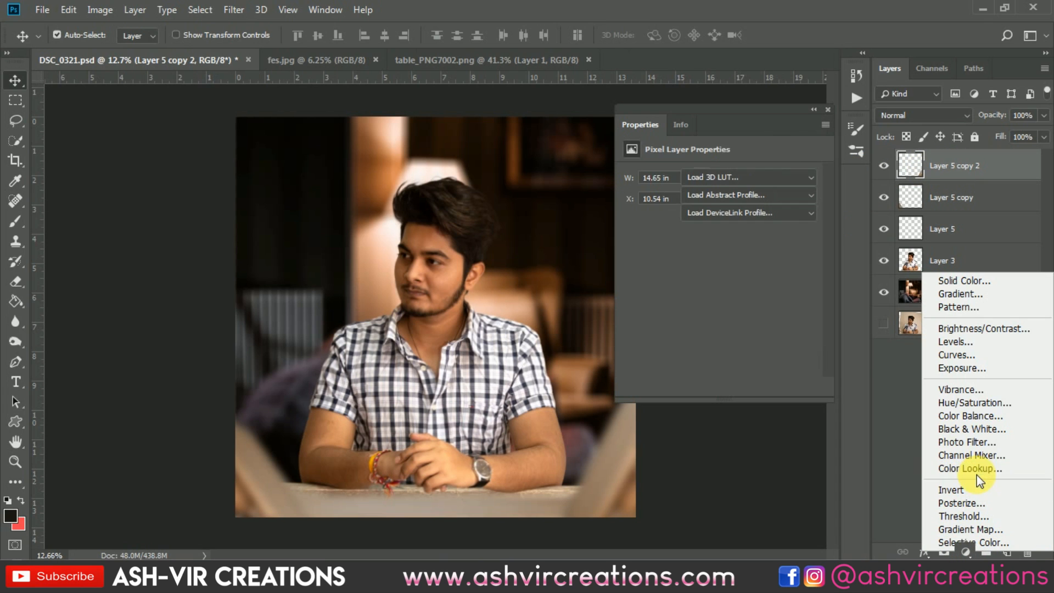
pyautogui.click(742, 176)
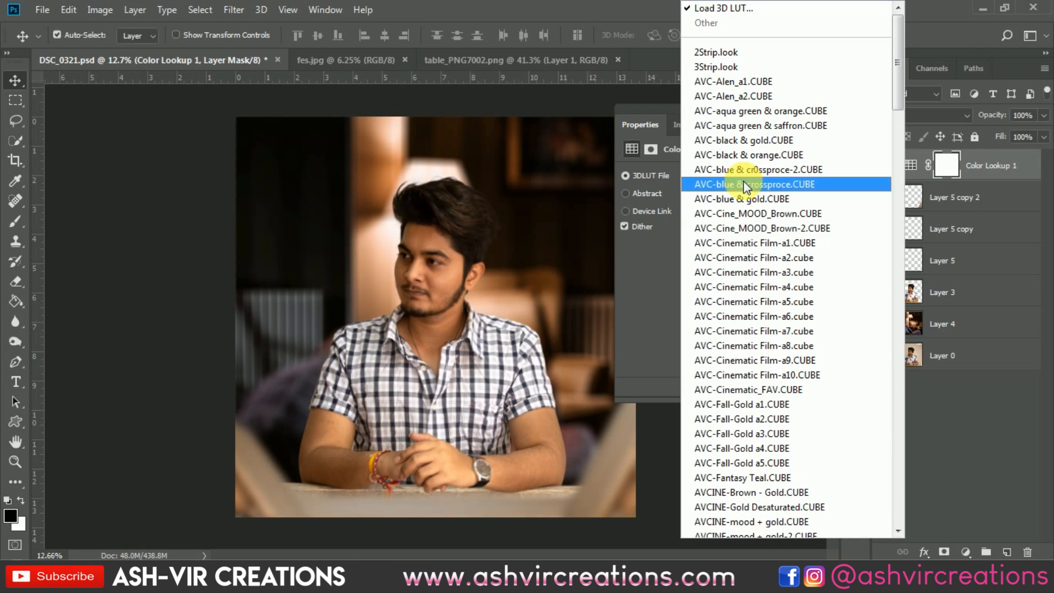
pyautogui.click(769, 286)
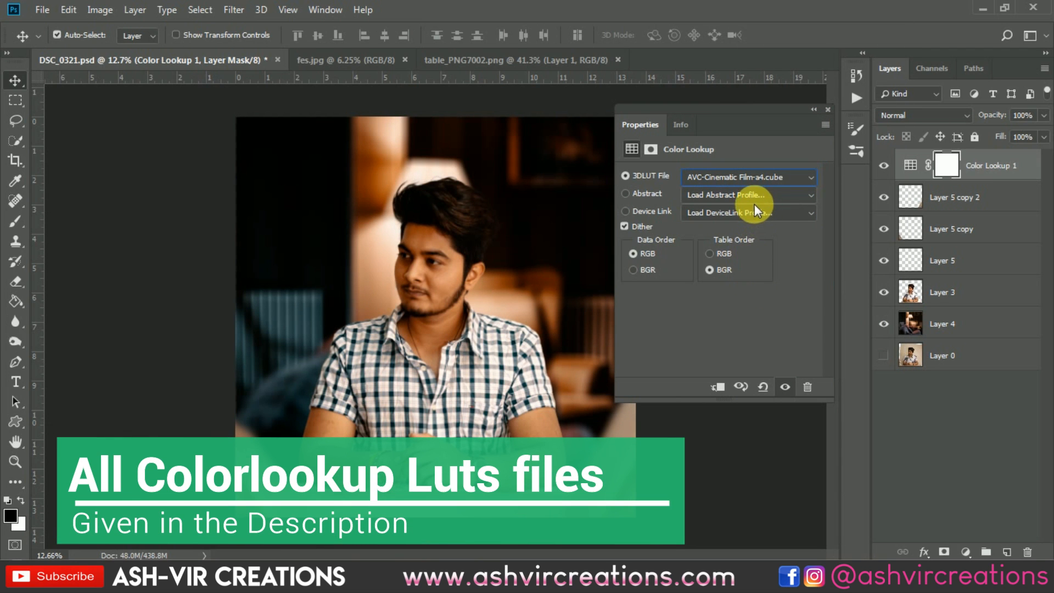
pyautogui.click(828, 109)
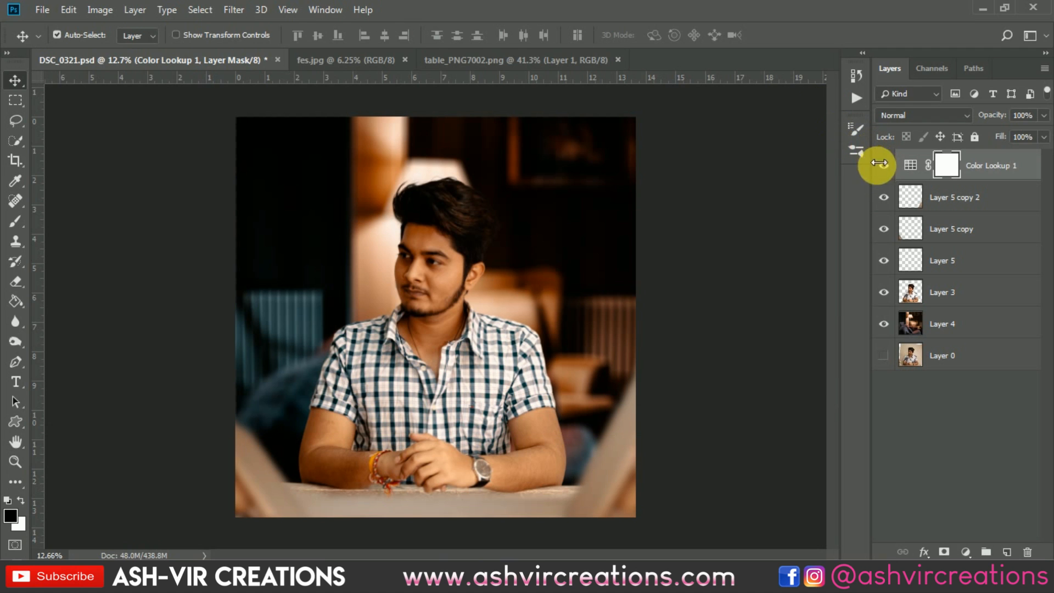
# - Try other positions for the blurred room background and settle it so that it covers the canvas's left edge
pyautogui.click(955, 324)
pyautogui.hotkey('ctrl', '-')
pyautogui.hotkey('ctrl', '-')
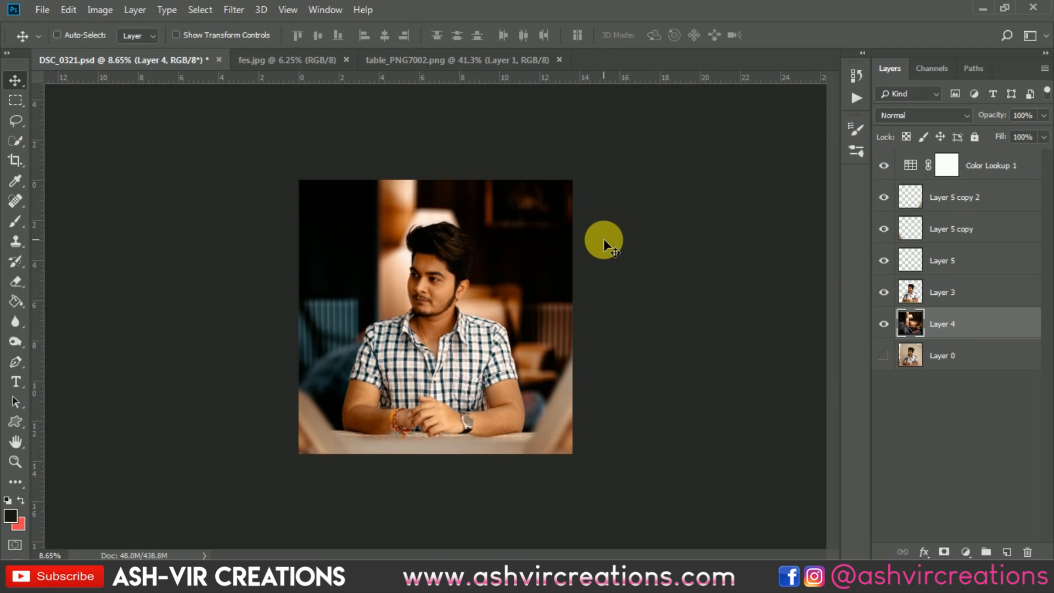
pyautogui.hotkey('ctrl', 't')
pyautogui.moveTo(567, 232); pyautogui.dragTo(537, 152)
pyautogui.scroll(2, 529, 170)
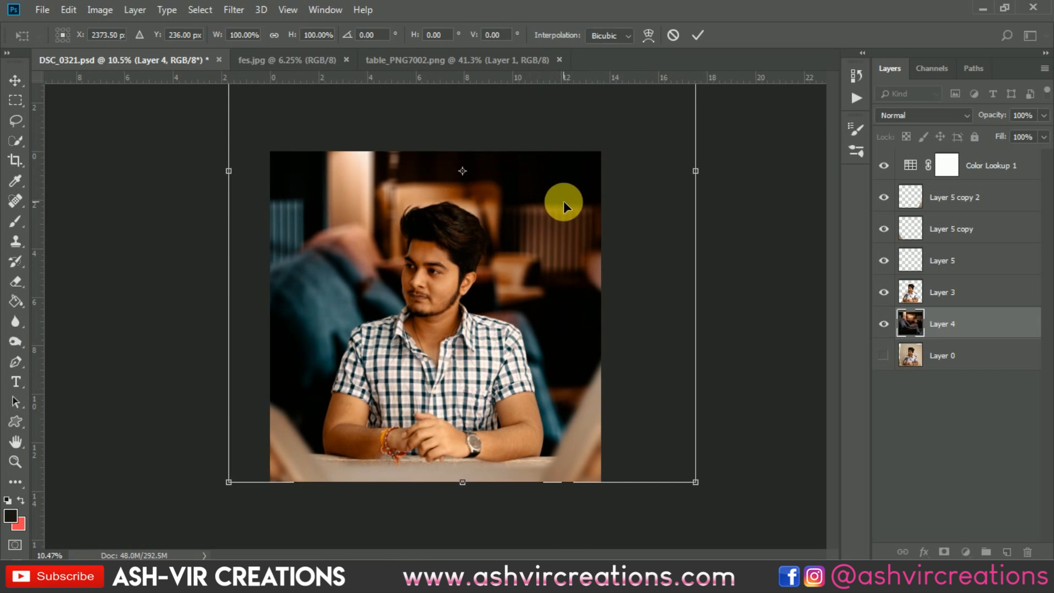
pyautogui.moveTo(562, 201); pyautogui.dragTo(583, 288)
pyautogui.scroll(1, 580, 271)
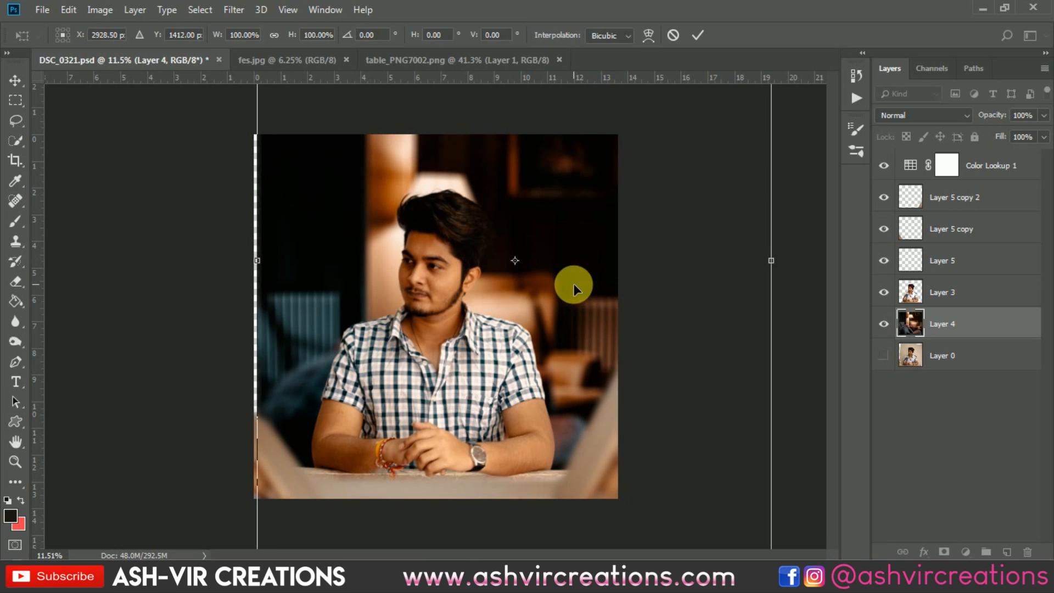
pyautogui.hotkey('shift', 'Left')
pyautogui.hotkey('shift', 'Left')
pyautogui.hotkey('shift', 'Left')
pyautogui.hotkey('shift', 'Left')
pyautogui.hotkey('shift', 'Left')
pyautogui.hotkey('shift', 'Left')
pyautogui.hotkey('shift', 'Left')
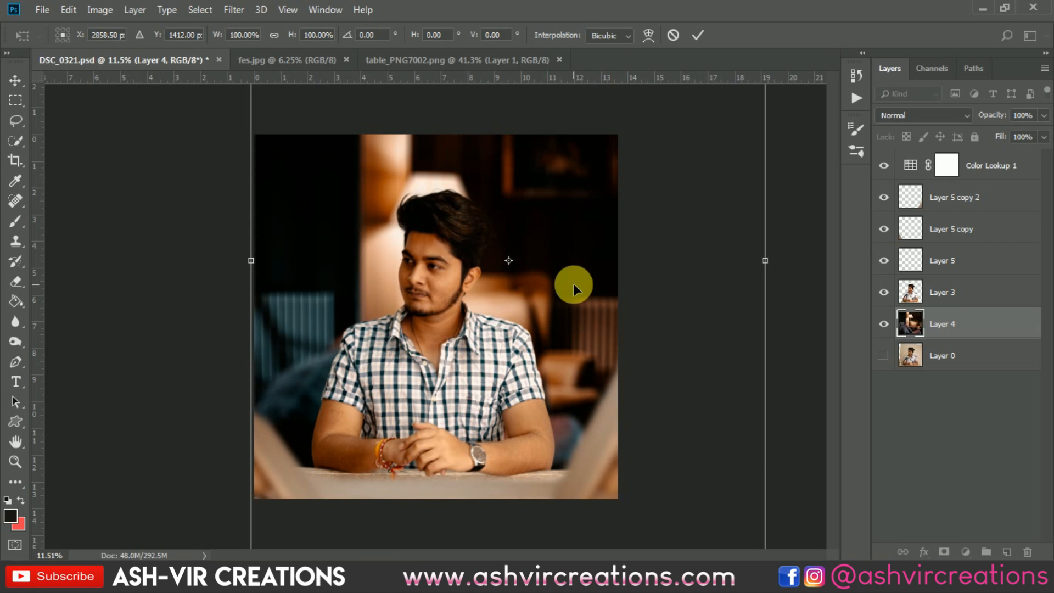
pyautogui.press('Return')
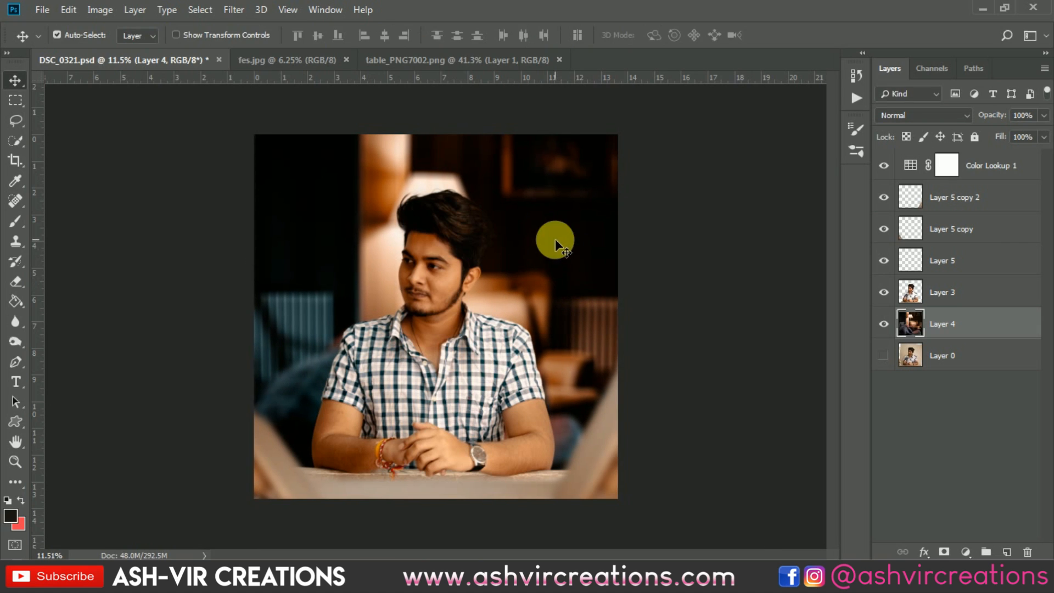
# - Examine the composite at different magnifications and compare it with and without the Color Lookup adjustment
pyautogui.scroll(2, 552, 238)
pyautogui.scroll(1, 568, 229)
pyautogui.scroll(-3, 568, 228)
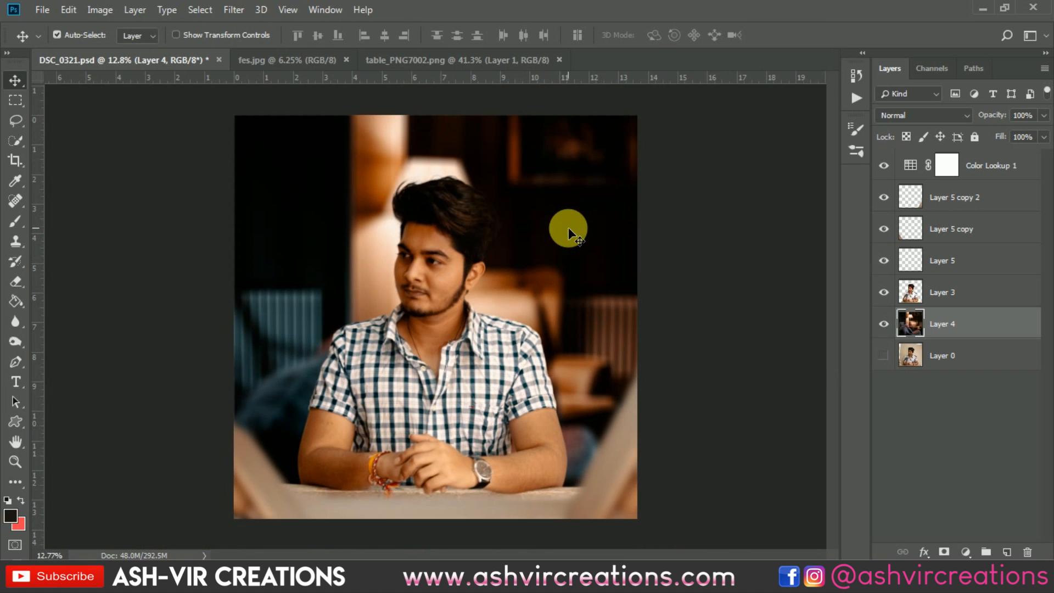
pyautogui.scroll(2, 568, 227)
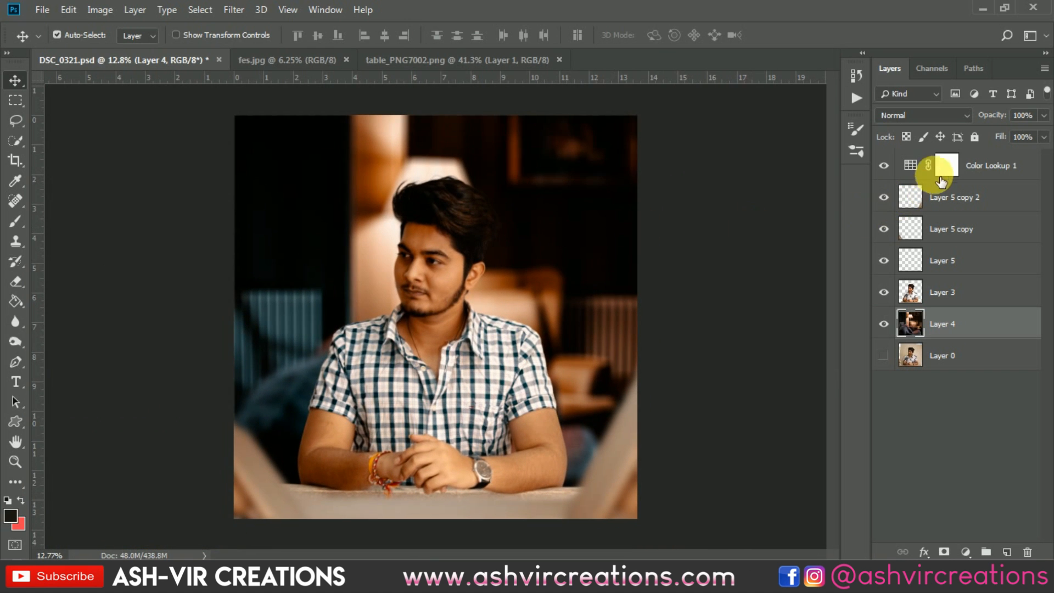
pyautogui.click(884, 165)
pyautogui.click(889, 166)
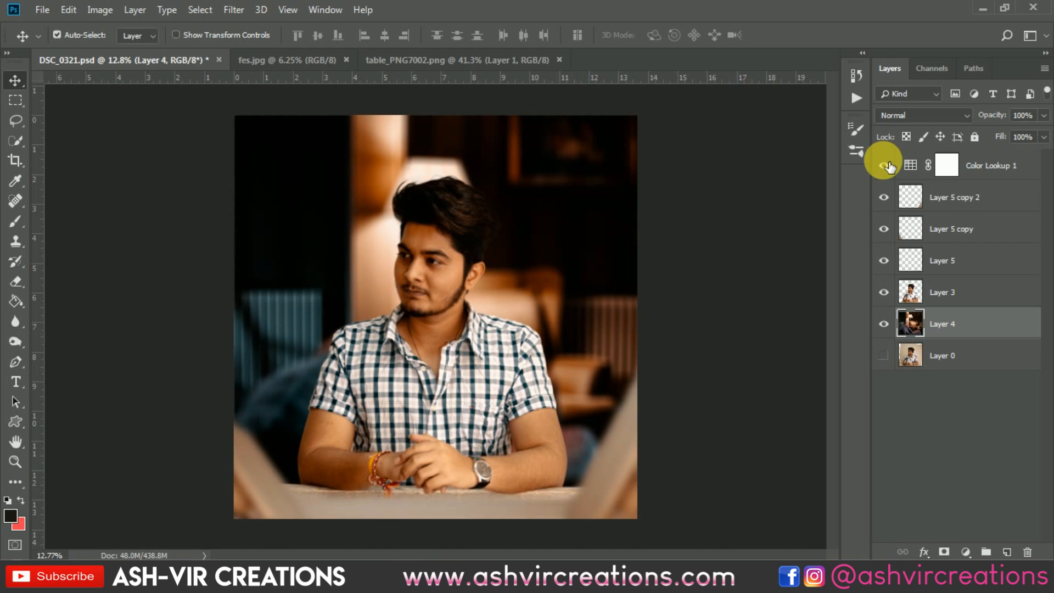
pyautogui.scroll(-2, 572, 331)
pyautogui.scroll(2, 572, 331)
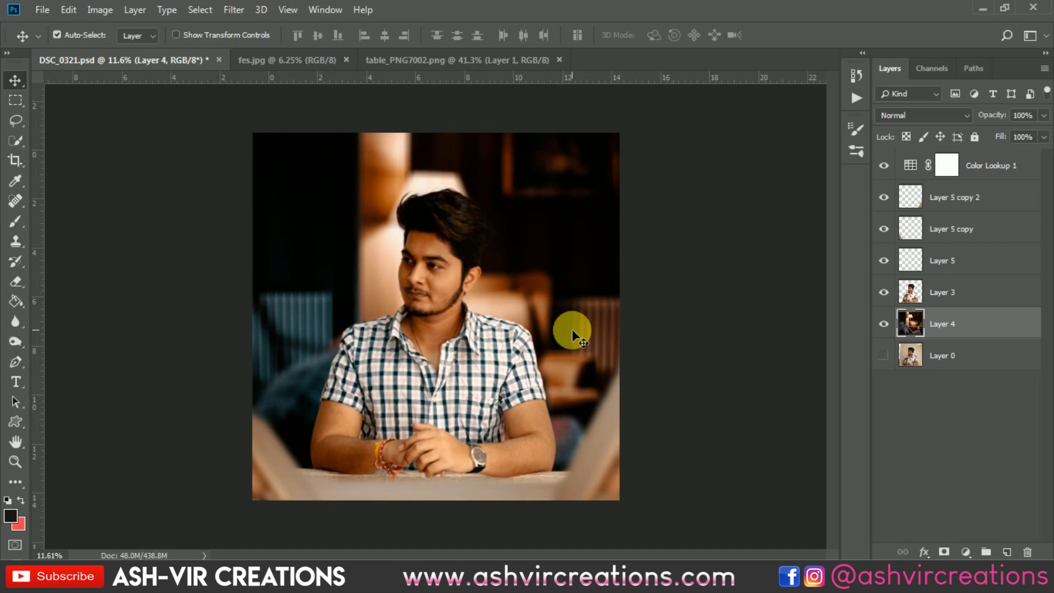
pyautogui.moveTo(572, 331); pyautogui.dragTo(568, 379)
pyautogui.scroll(7, 411, 258)
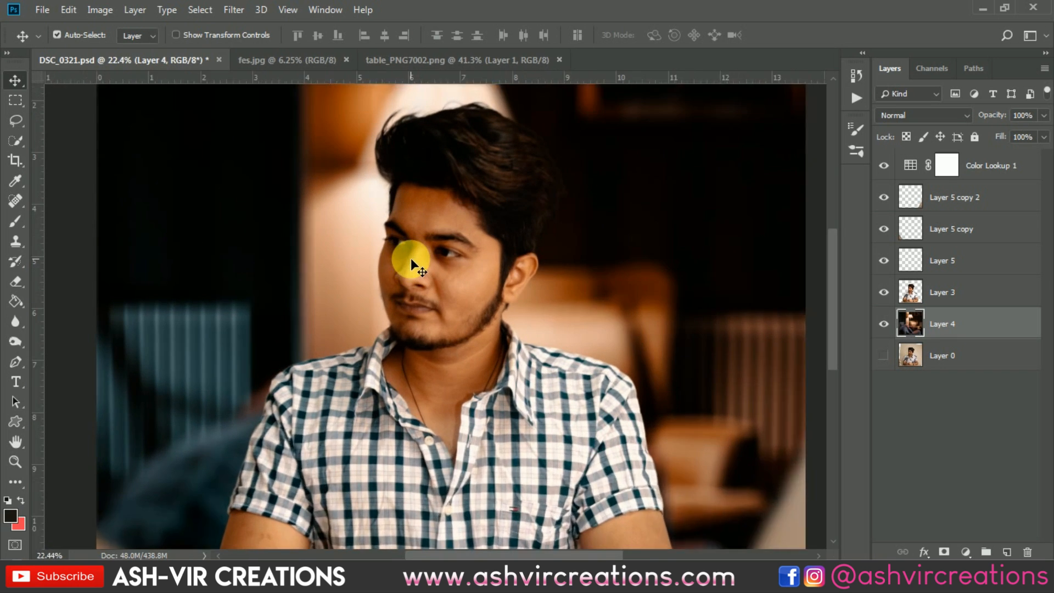
pyautogui.moveTo(557, 209); pyautogui.dragTo(606, 378)
pyautogui.scroll(-6, 550, 275)
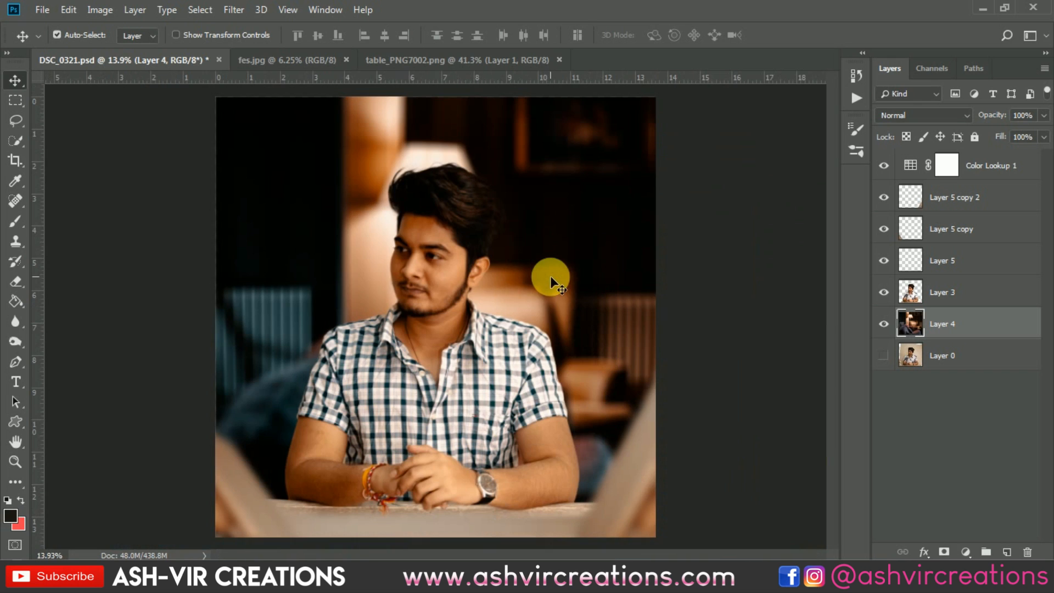
pyautogui.moveTo(577, 278); pyautogui.dragTo(579, 275)
# - Try a Selective Color adjustment above the Color Lookup with Black at -6% for the Blacks
pyautogui.click(946, 164)
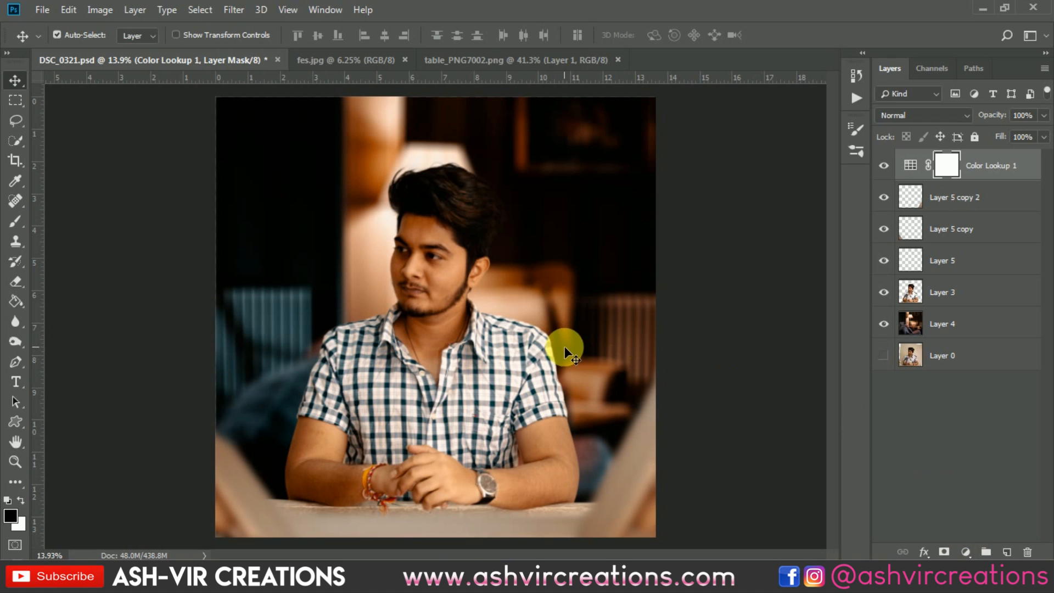
pyautogui.scroll(-2, 565, 348)
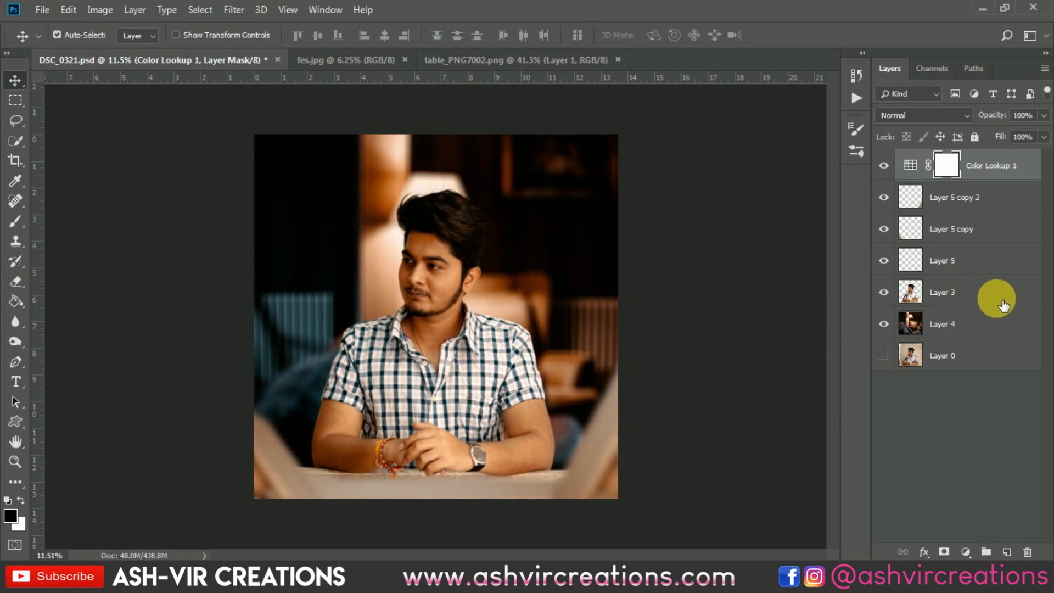
pyautogui.click(966, 551)
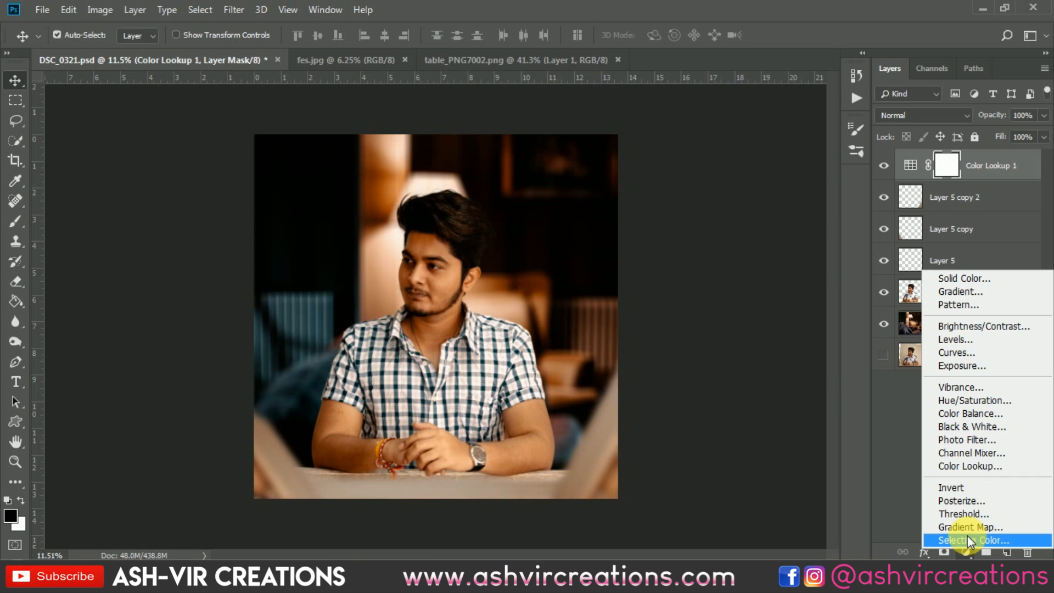
pyautogui.click(967, 538)
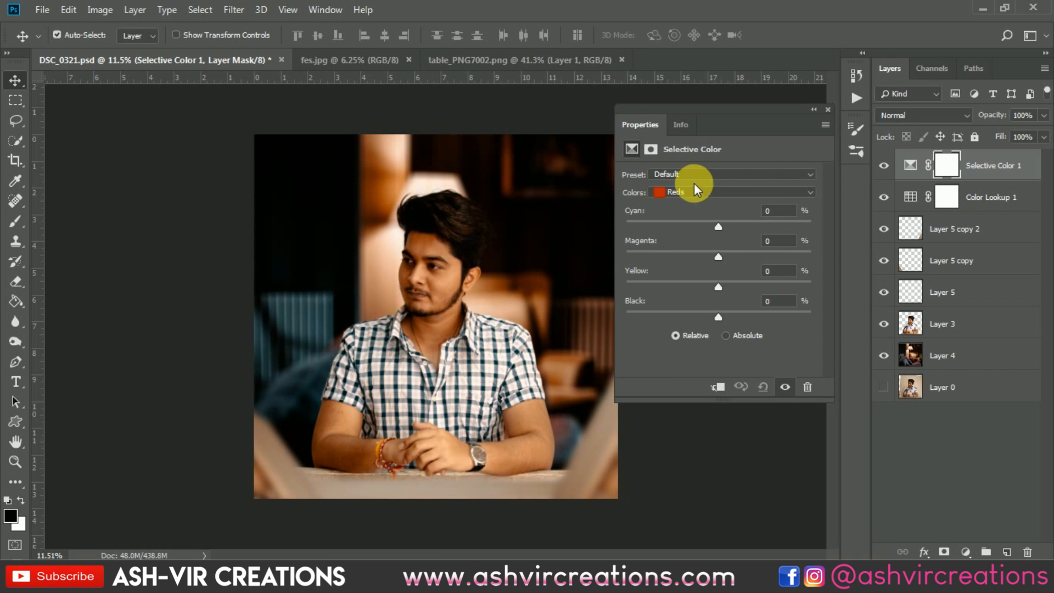
pyautogui.click(694, 192)
pyautogui.click(711, 301)
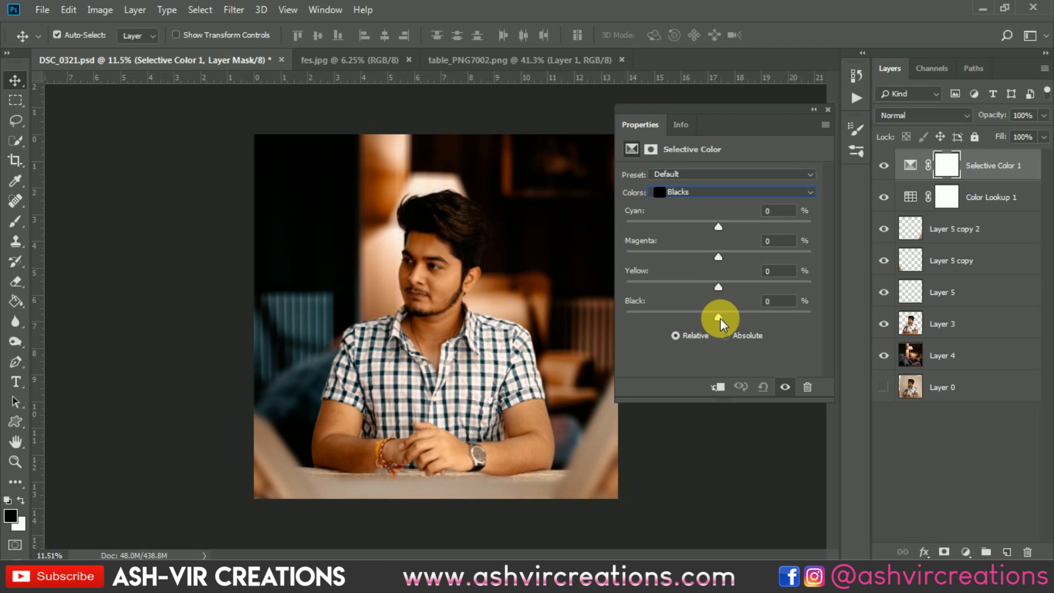
pyautogui.moveTo(720, 318)
pyautogui.mouseDown()
pyautogui.moveTo(703, 315)
pyautogui.moveTo(723, 315)
pyautogui.moveTo(713, 315)
pyautogui.mouseUp()
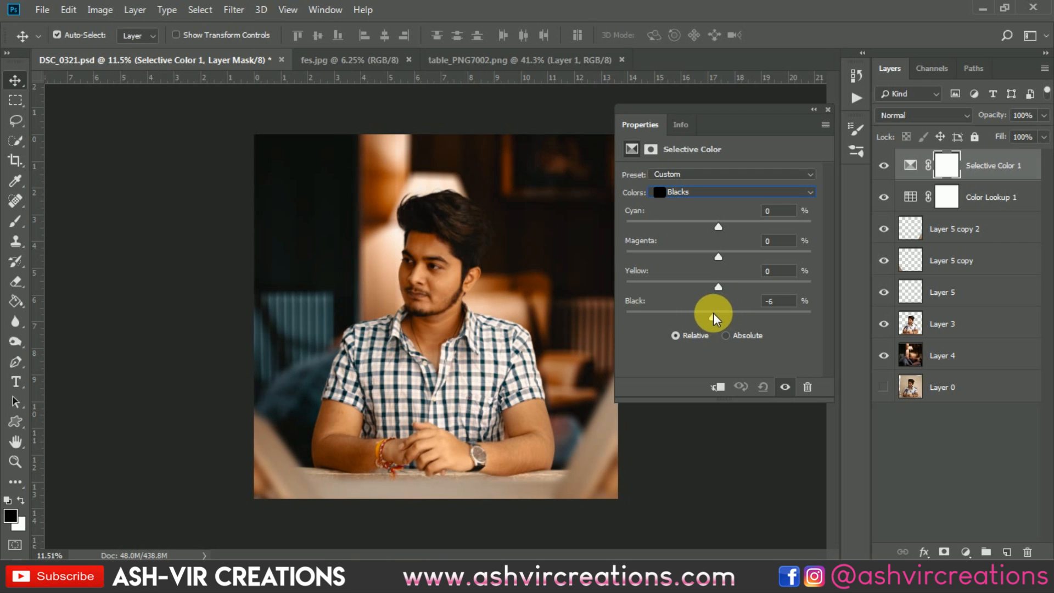
pyautogui.click(828, 109)
# - Compare the composite with and without the Selective Color adjustment and delete that adjustment
pyautogui.click(885, 166)
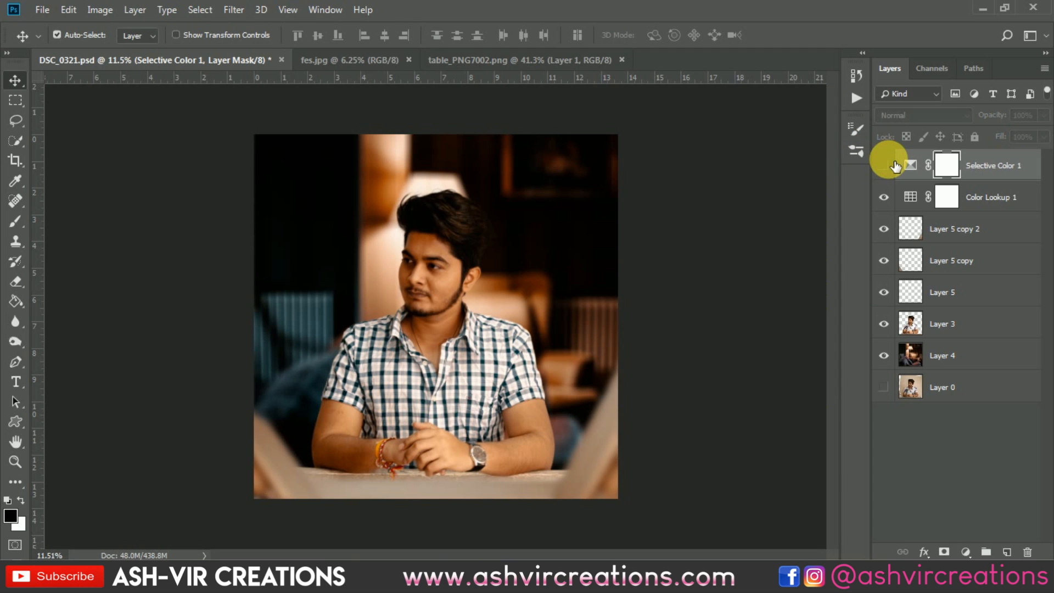
pyautogui.click(889, 164)
pyautogui.click(890, 164)
pyautogui.click(889, 164)
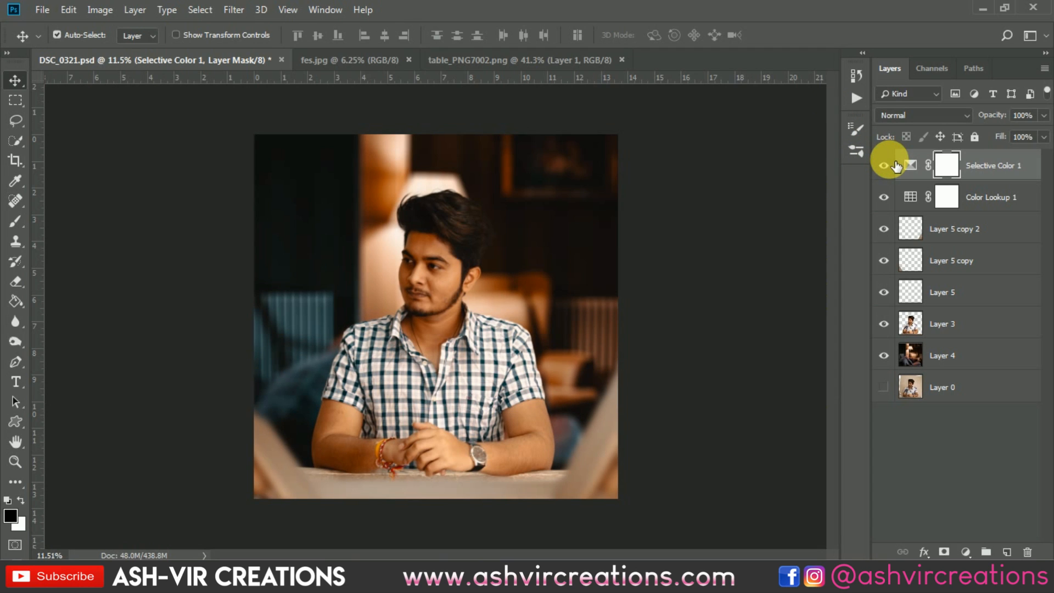
pyautogui.click(892, 164)
pyautogui.click(892, 164)
pyautogui.click(892, 164)
pyautogui.click(893, 165)
pyautogui.click(893, 165)
pyautogui.click(893, 165)
pyautogui.click(893, 165)
pyautogui.click(898, 166)
pyautogui.click(898, 167)
pyautogui.click(898, 166)
pyautogui.press('Delete')
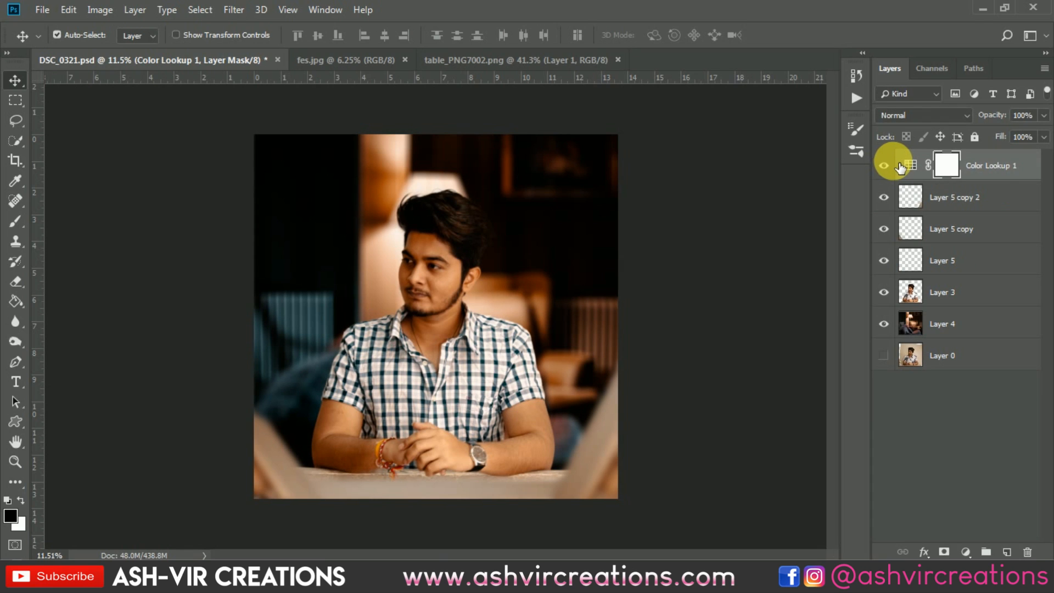
# - Merge all layers from the room background up to the Color Lookup adjustment, keeping the hidden original photo separate
pyautogui.click(953, 327)
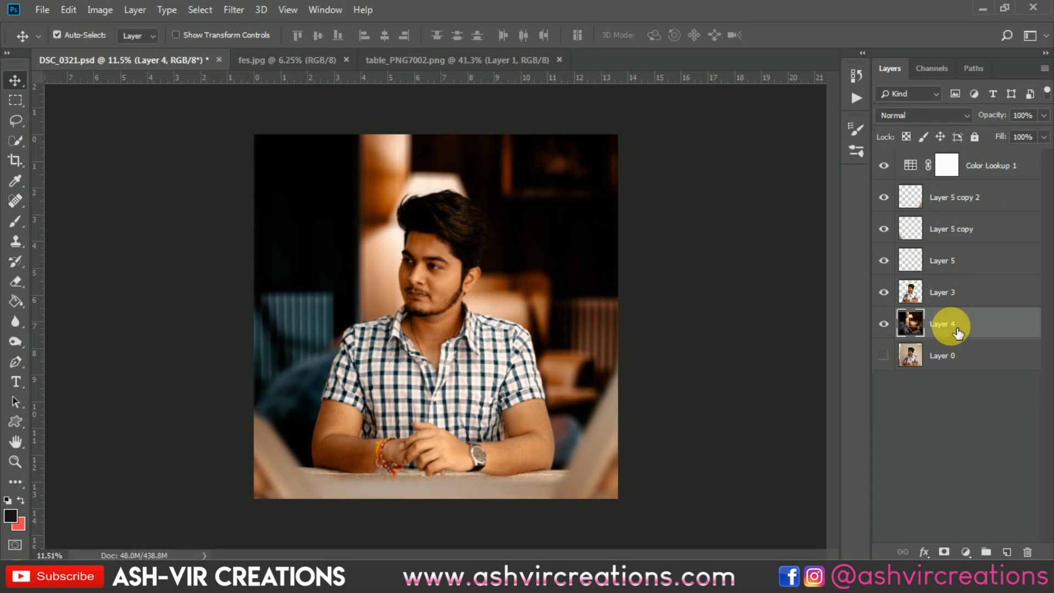
pyautogui.keyDown('shift'); pyautogui.click(986, 171); pyautogui.keyUp('shift')
pyautogui.rightClick(981, 167)
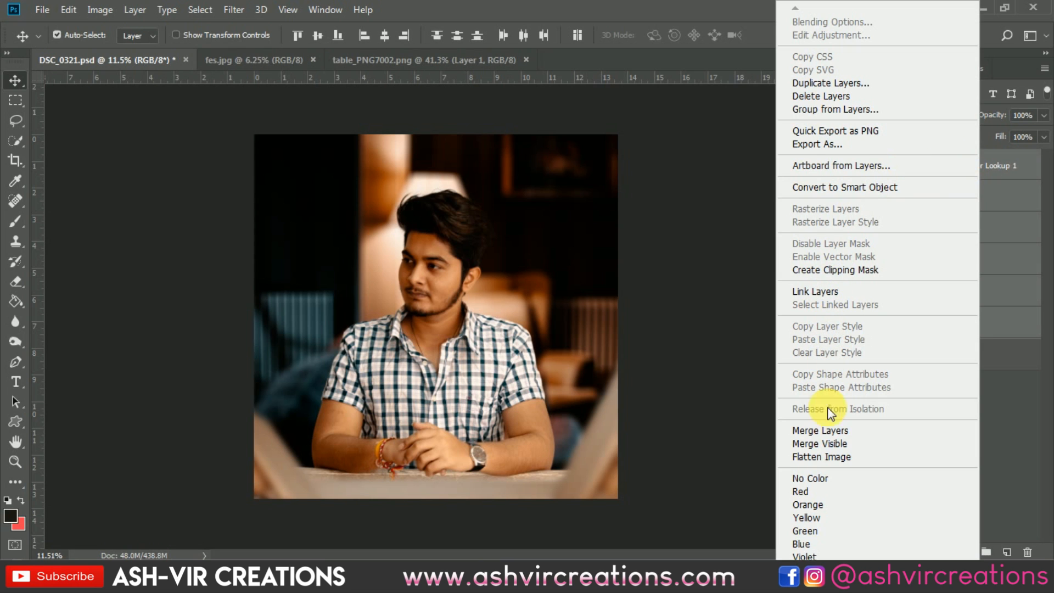
pyautogui.click(828, 431)
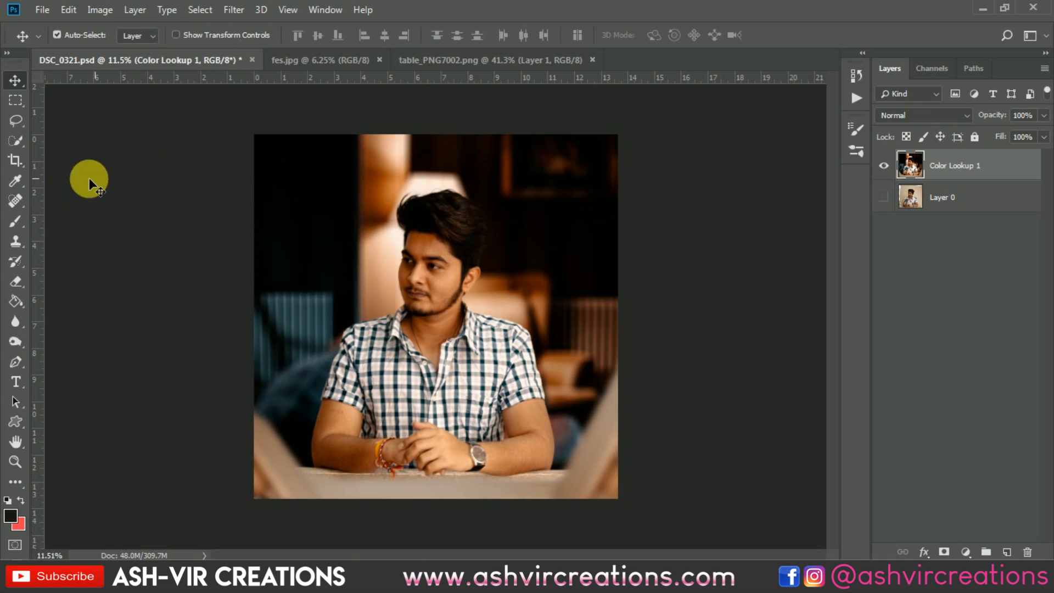
# - Crop the document to its current square canvas with a 1:1 ratio, deleting the pixels outside it
pyautogui.click(15, 160)
pyautogui.doubleClick(439, 204)
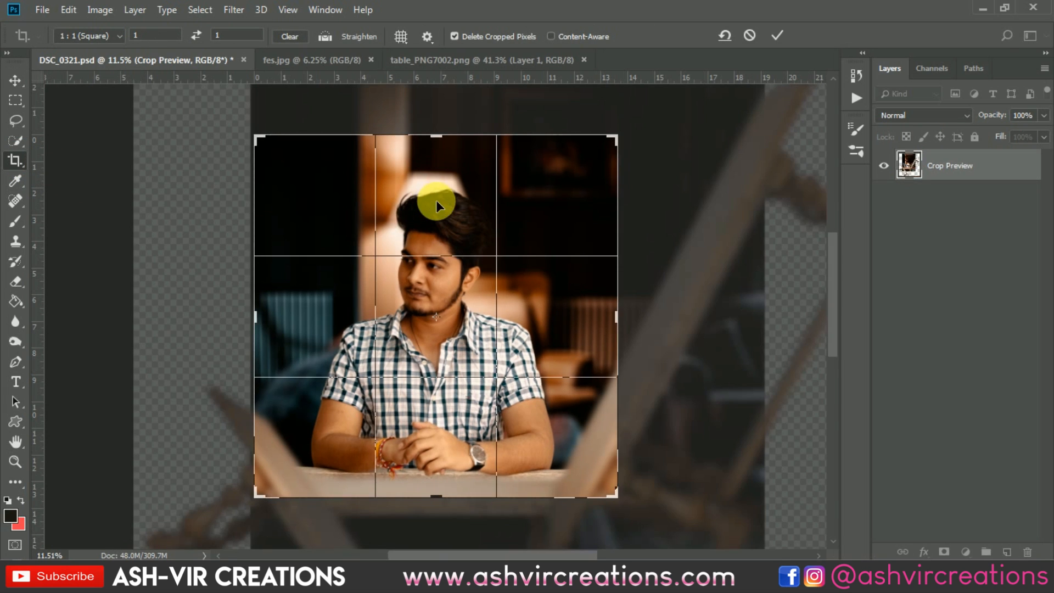
pyautogui.press('v')
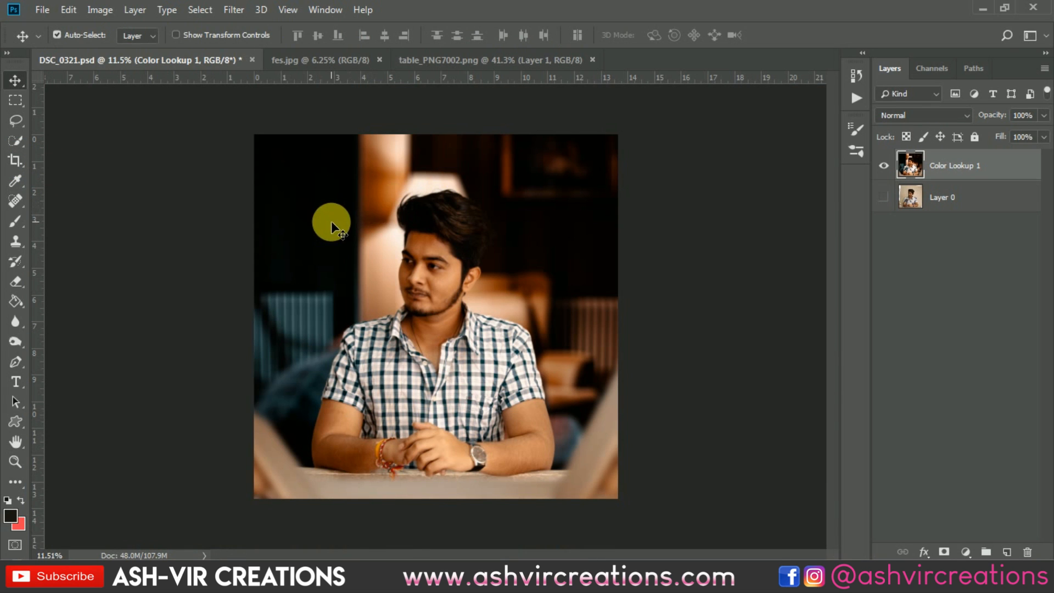
# - Open the merged composite in the Camera Raw filter and set Contrast +13, Highlights +11, Shadows +30, Whites +11 and Blacks -7
pyautogui.hotkey('ctrl', '0')
pyautogui.click(233, 10)
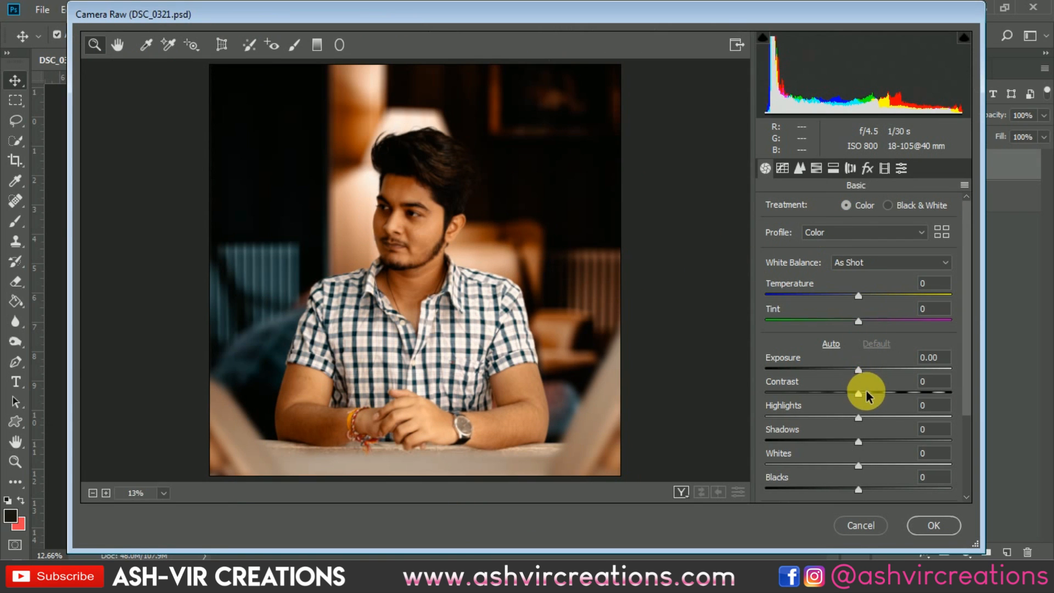
pyautogui.moveTo(859, 392); pyautogui.dragTo(852, 492)
pyautogui.click(858, 441)
pyautogui.click(499, 205)
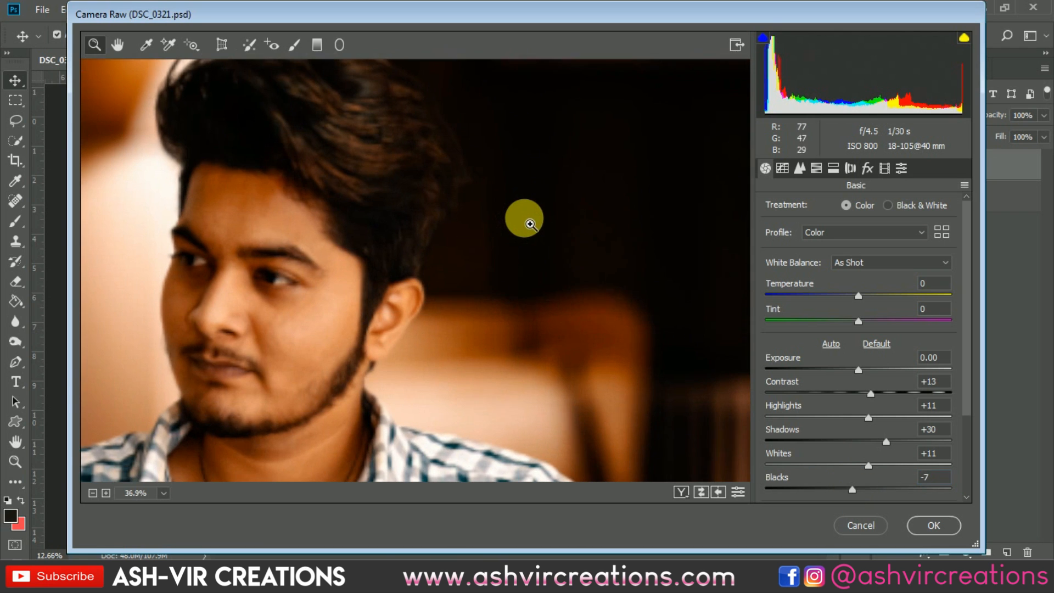
pyautogui.click(587, 300)
pyautogui.moveTo(586, 300); pyautogui.dragTo(541, 282)
pyautogui.moveTo(463, 419); pyautogui.dragTo(453, 391)
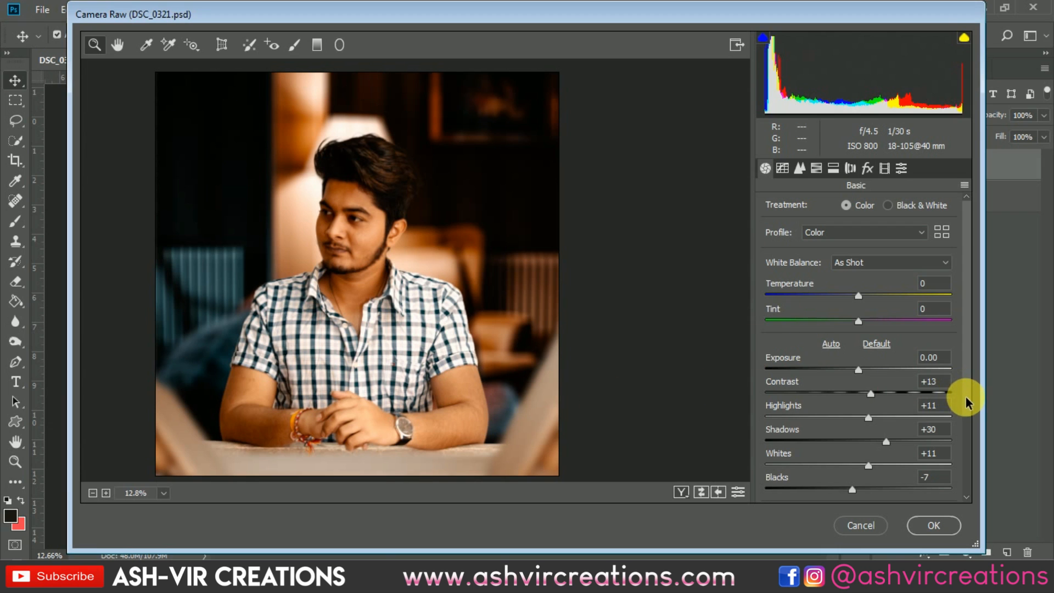
# - Set the Camera Raw Clarity to +10 and Vibrance to +11, checking the face up close
pyautogui.moveTo(964, 395); pyautogui.dragTo(965, 477)
pyautogui.moveTo(859, 418); pyautogui.dragTo(869, 426)
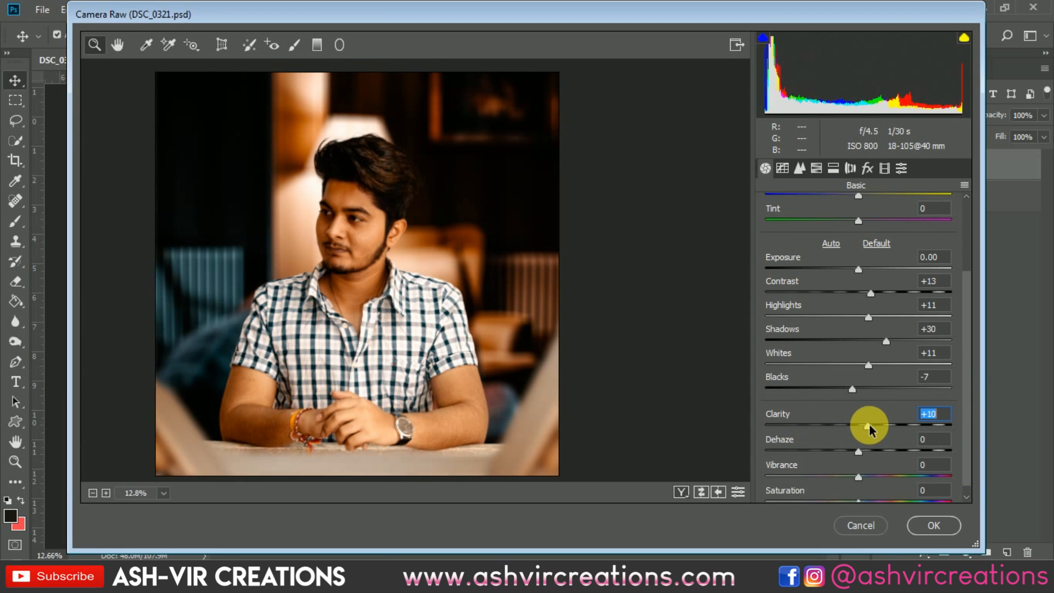
pyautogui.click(405, 266)
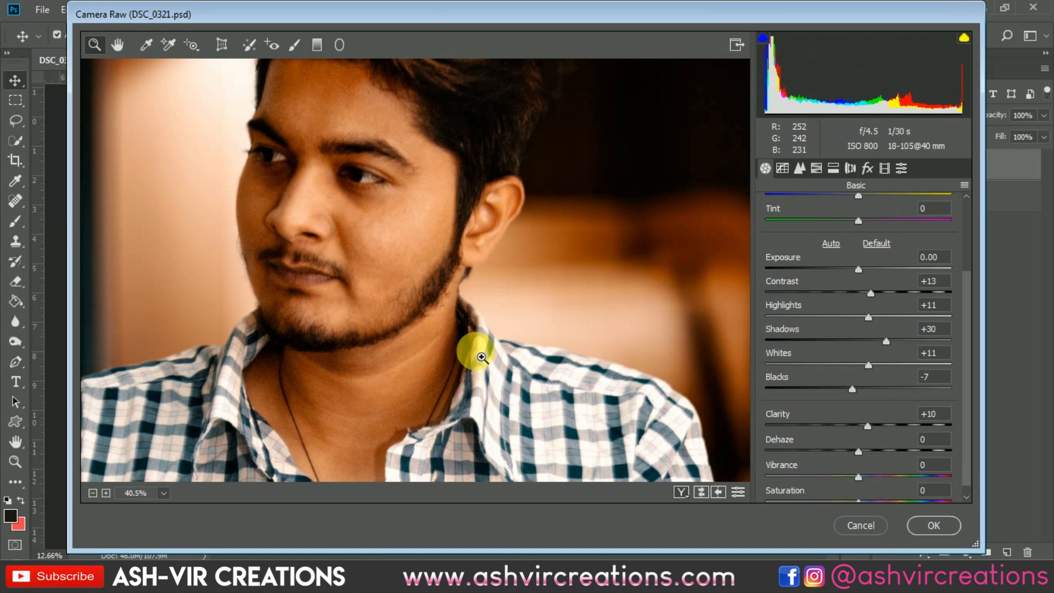
pyautogui.moveTo(482, 358); pyautogui.dragTo(438, 326)
pyautogui.moveTo(458, 371); pyautogui.dragTo(448, 363)
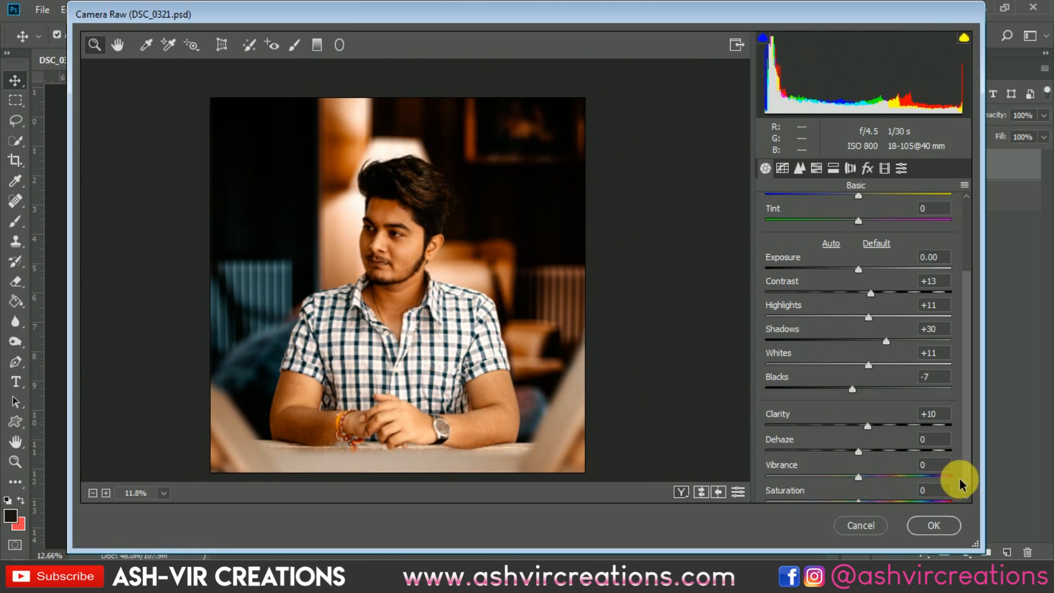
pyautogui.scroll(-1, 959, 488)
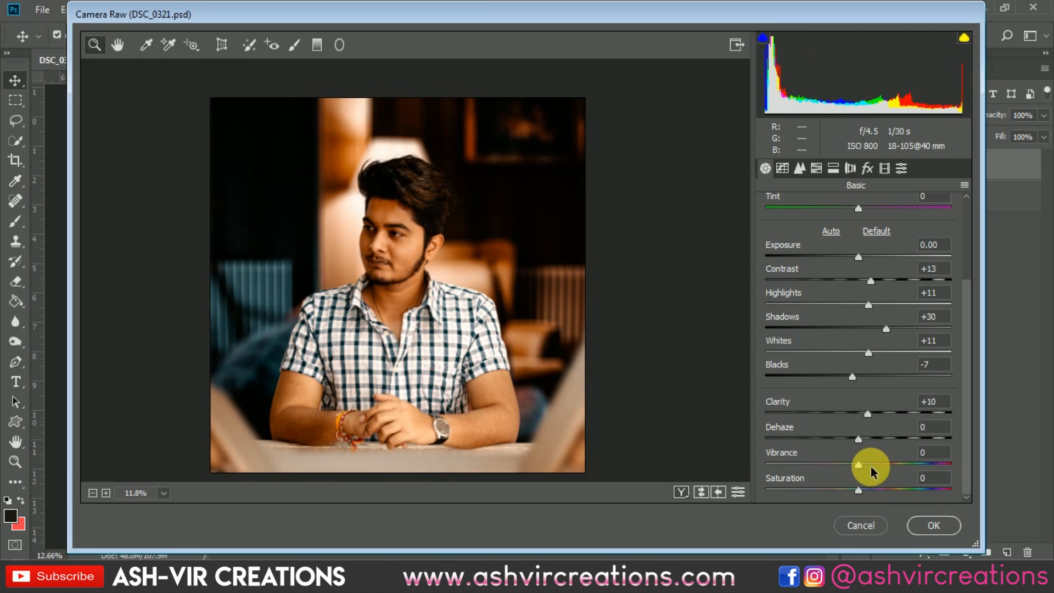
pyautogui.moveTo(860, 467)
pyautogui.mouseDown()
pyautogui.moveTo(878, 466)
pyautogui.moveTo(866, 469)
pyautogui.mouseUp()
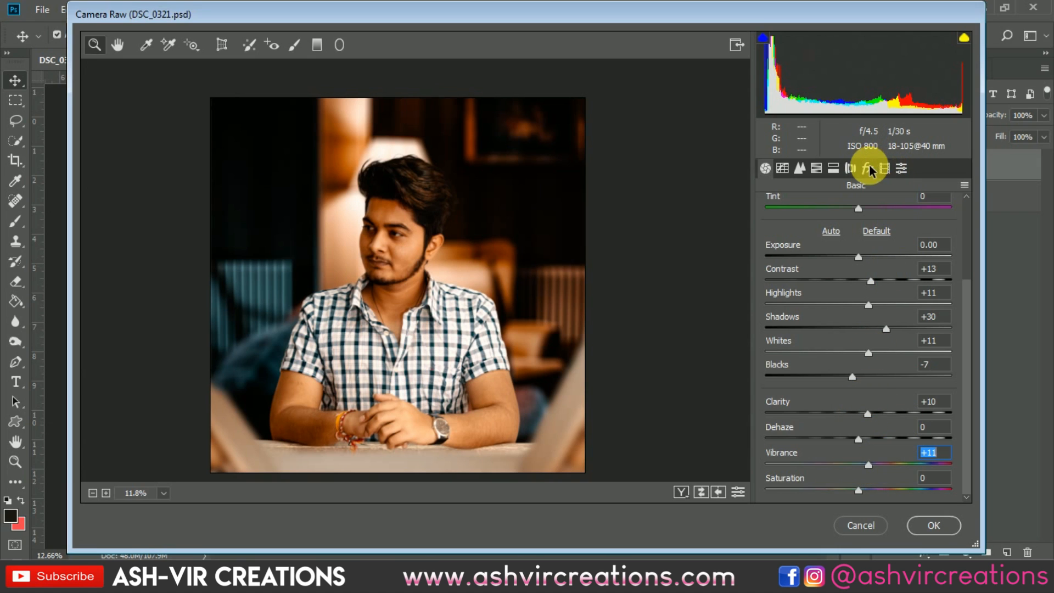
# - Shape the RGB point tone curve with anchors at 66/64 and 194/195, and lift the black point to Output 12
pyautogui.click(817, 169)
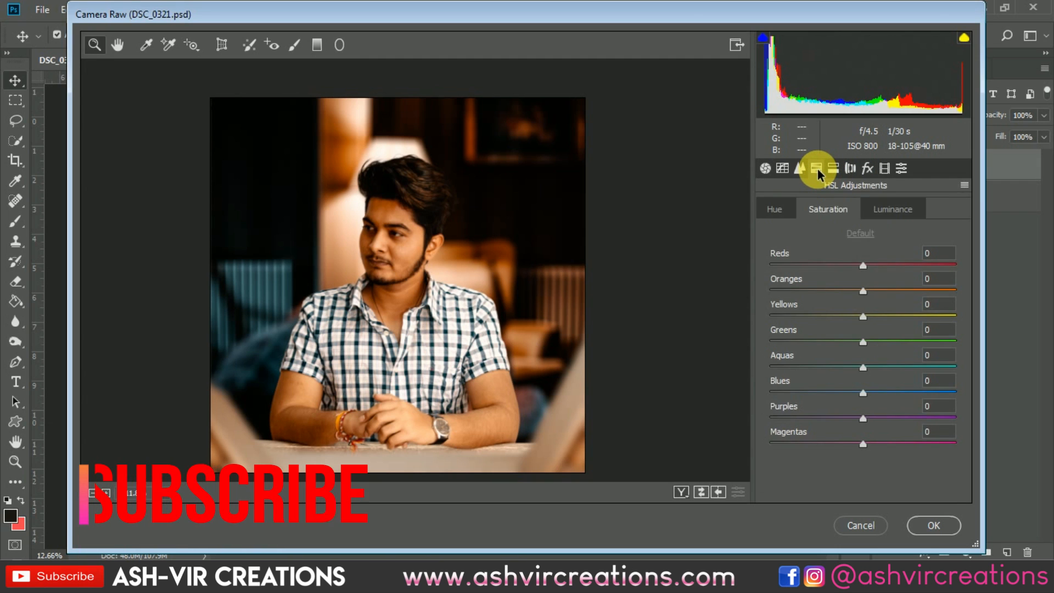
pyautogui.click(800, 169)
pyautogui.click(785, 168)
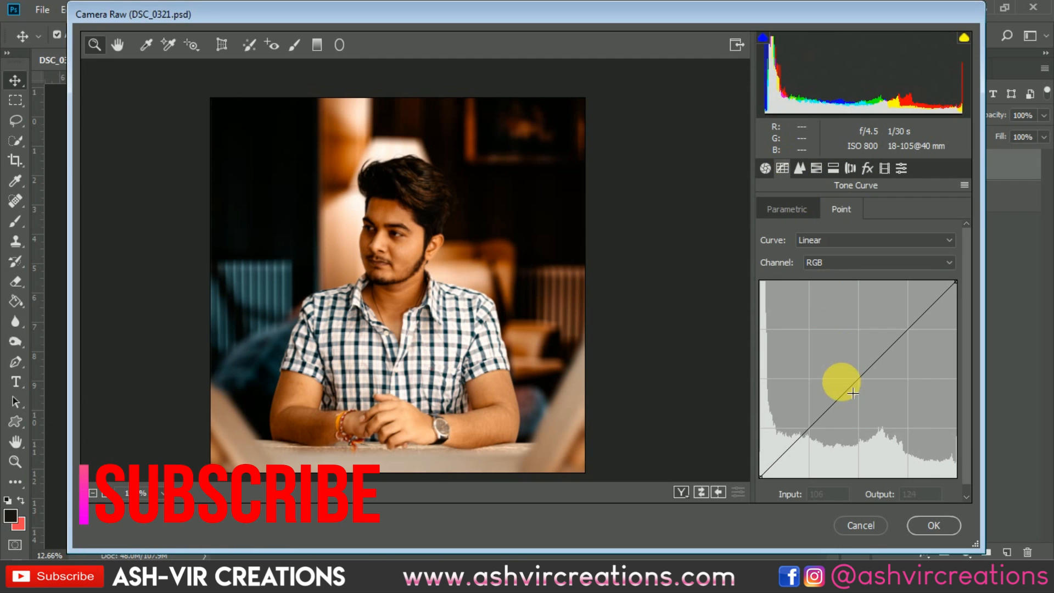
pyautogui.click(809, 428)
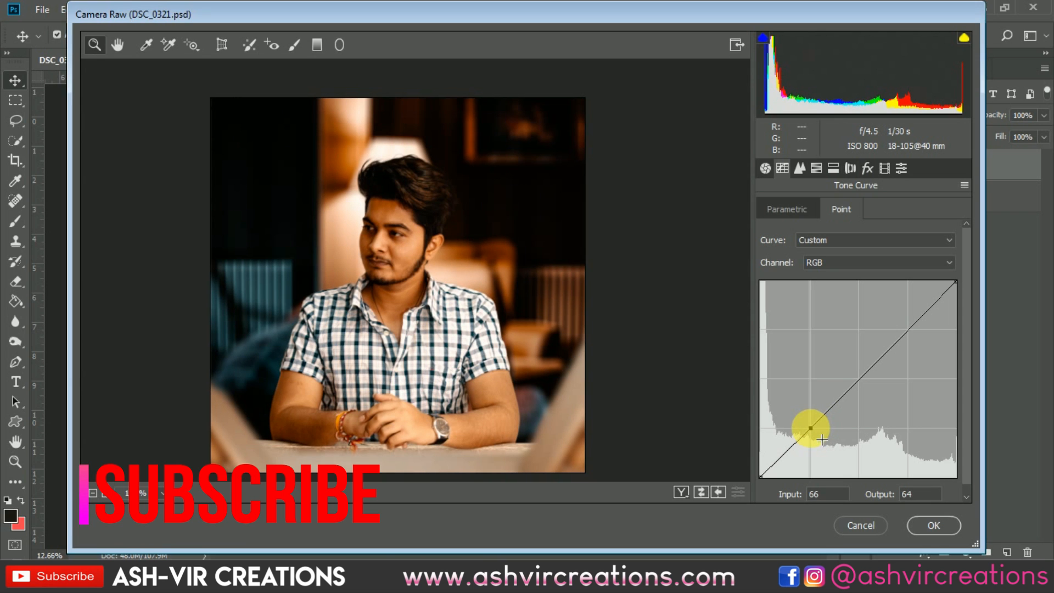
pyautogui.click(909, 328)
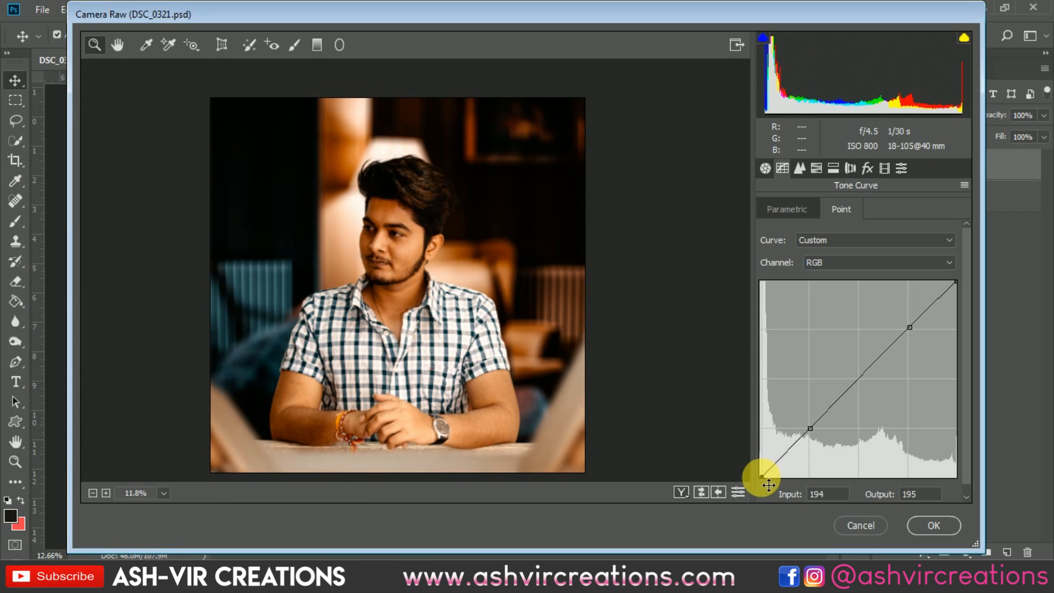
pyautogui.moveTo(765, 475)
pyautogui.mouseDown()
pyautogui.moveTo(764, 464)
pyautogui.moveTo(764, 499)
pyautogui.moveTo(749, 466)
pyautogui.moveTo(760, 482)
pyautogui.mouseUp()
pyautogui.moveTo(456, 288); pyautogui.dragTo(419, 293)
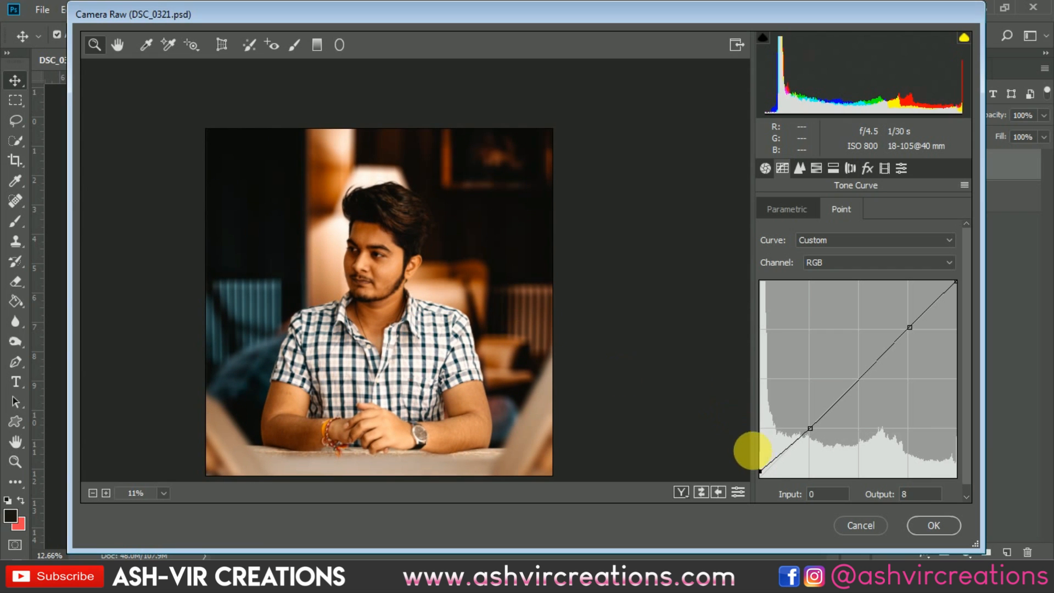
pyautogui.moveTo(764, 470); pyautogui.dragTo(765, 474)
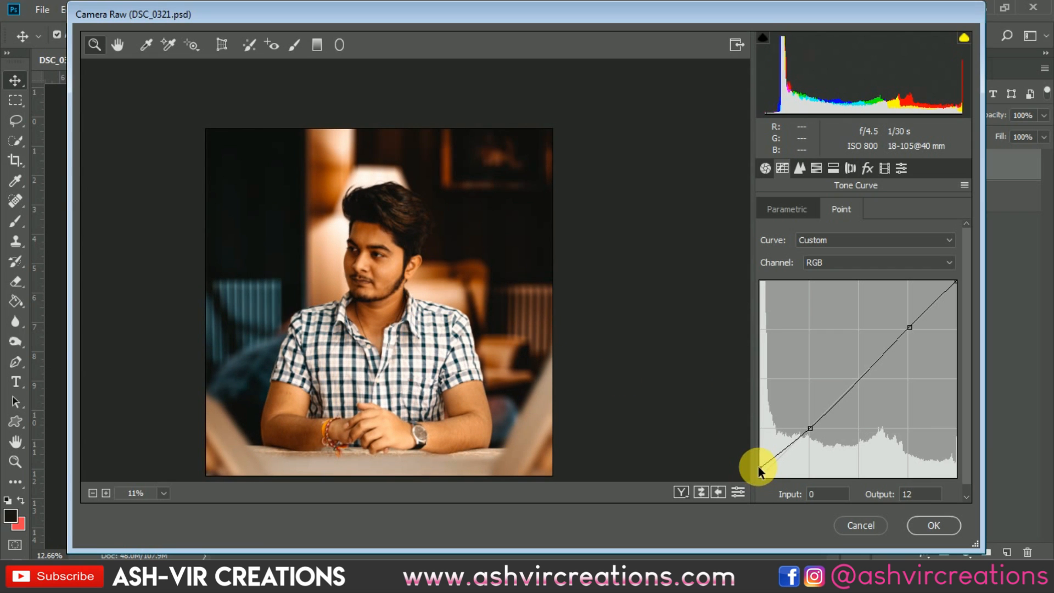
# - Split-tone the highlights with Hue 260 and Saturation 18
pyautogui.click(818, 170)
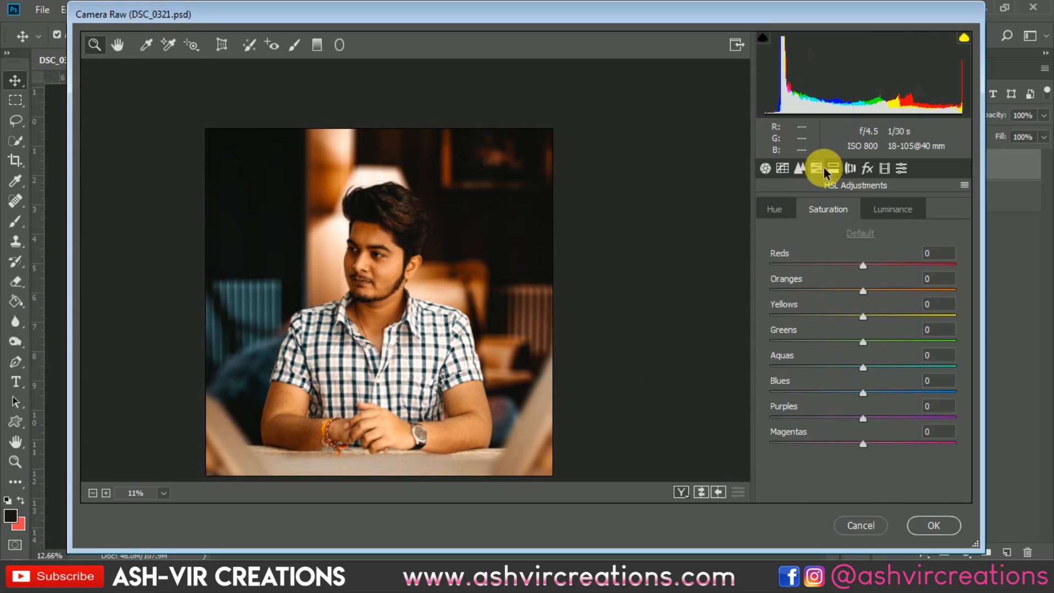
pyautogui.click(834, 169)
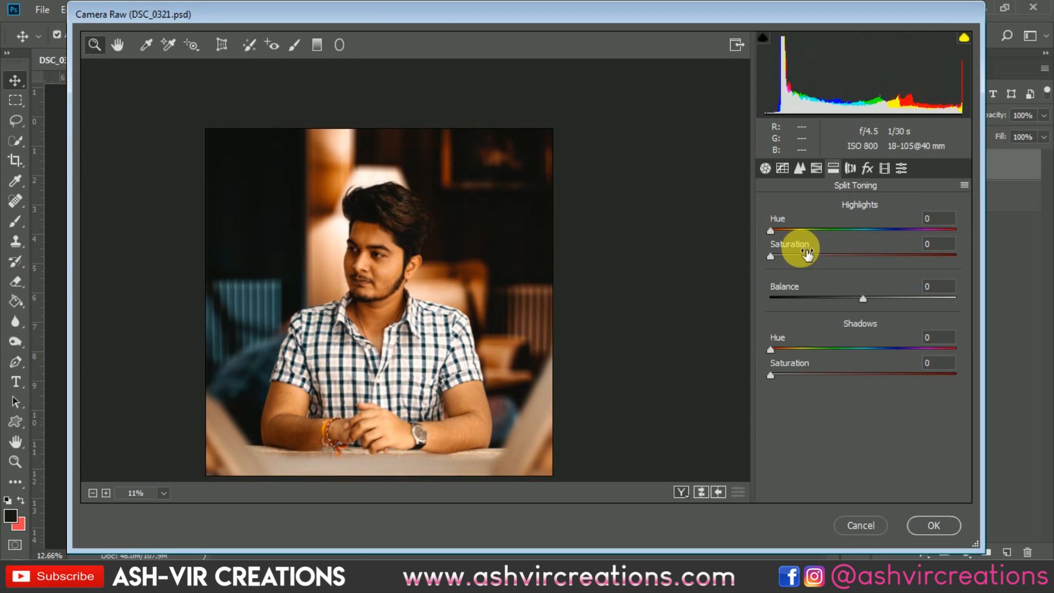
pyautogui.moveTo(807, 230); pyautogui.dragTo(904, 242)
pyautogui.moveTo(810, 256)
pyautogui.mouseDown()
pyautogui.moveTo(828, 258)
pyautogui.moveTo(743, 254)
pyautogui.moveTo(821, 262)
pyautogui.moveTo(805, 262)
pyautogui.mouseUp()
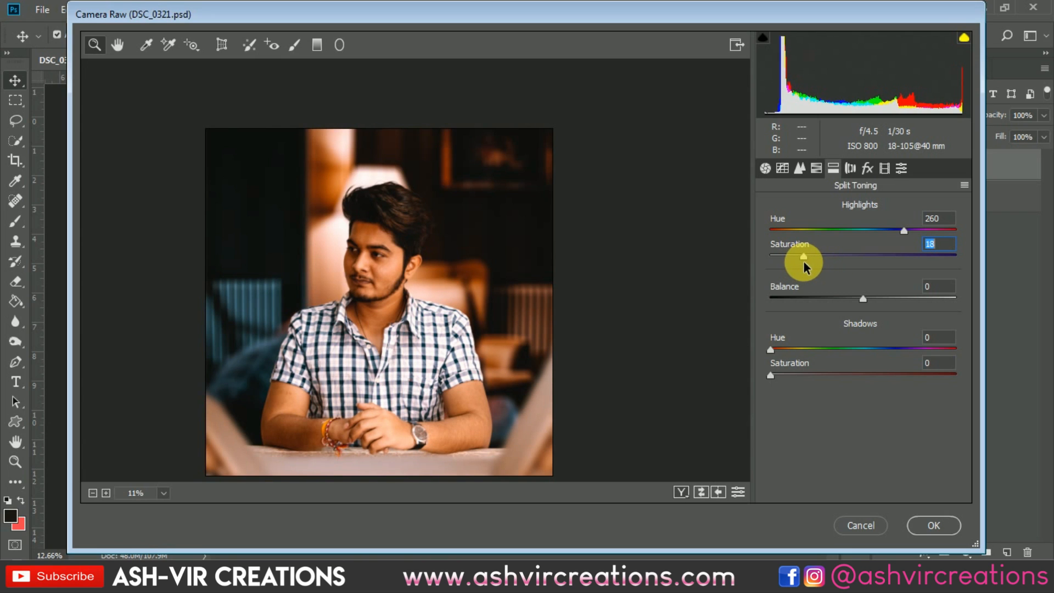
# - Try tinting the split-toning shadows, leaving them at Hue 188 and Saturation 0, and check the preview
pyautogui.click(816, 348)
pyautogui.click(810, 374)
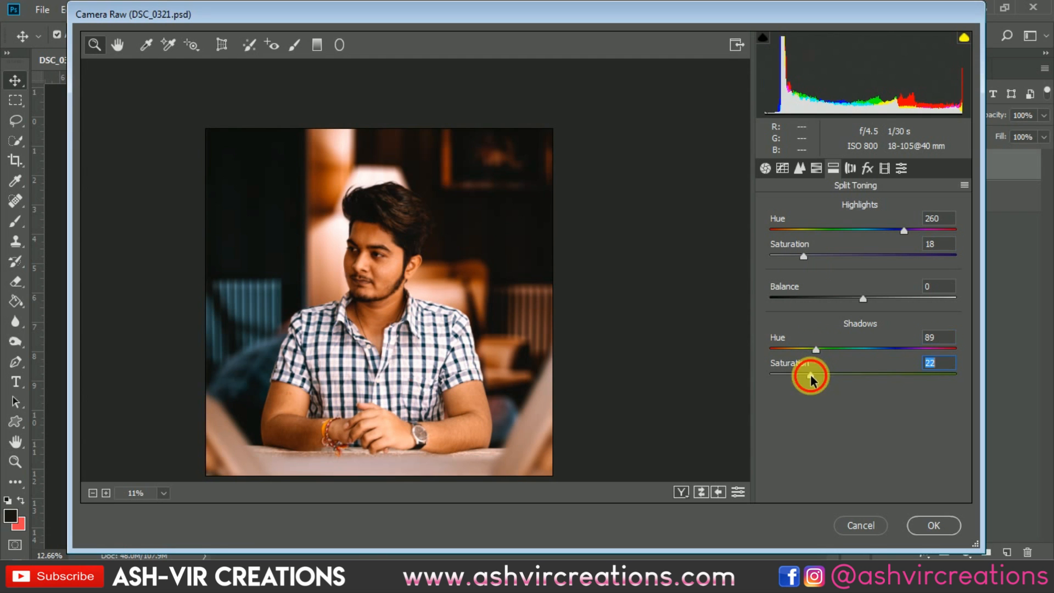
pyautogui.moveTo(818, 348); pyautogui.dragTo(866, 349)
pyautogui.moveTo(818, 375); pyautogui.dragTo(694, 383)
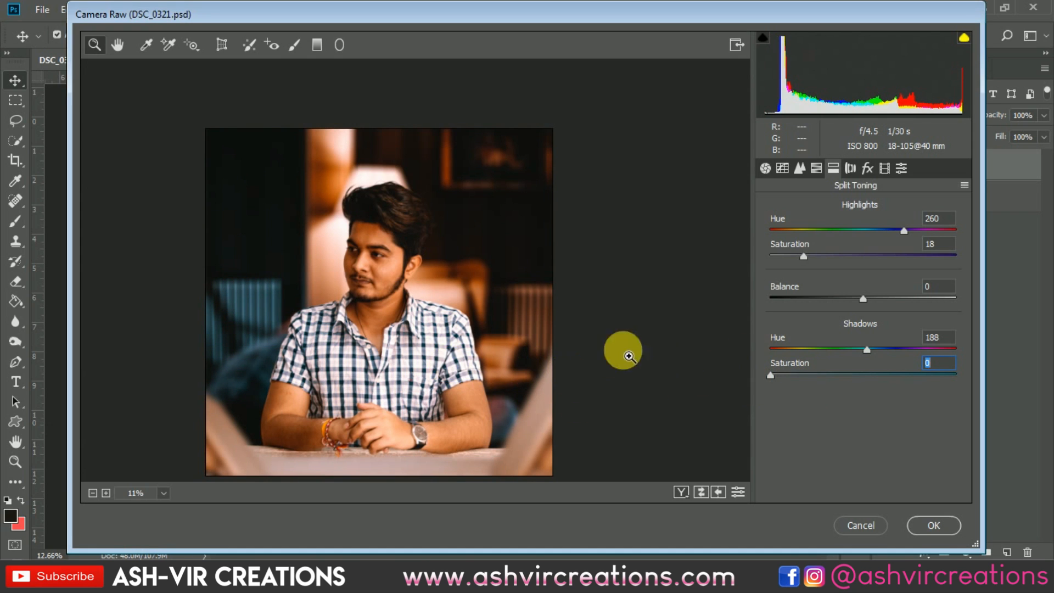
pyautogui.click(434, 297)
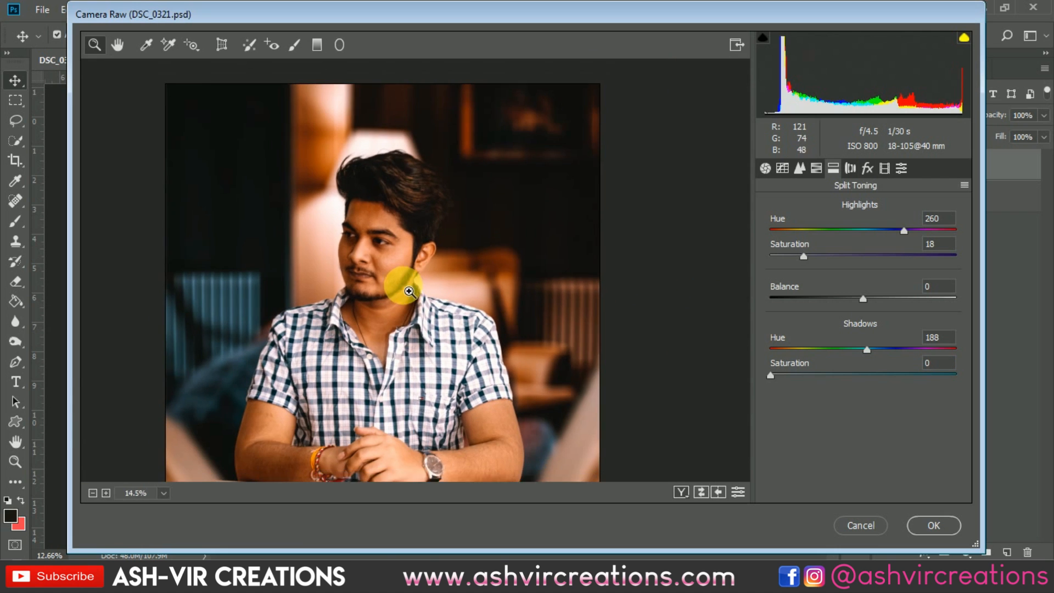
pyautogui.scroll(-4, 409, 291)
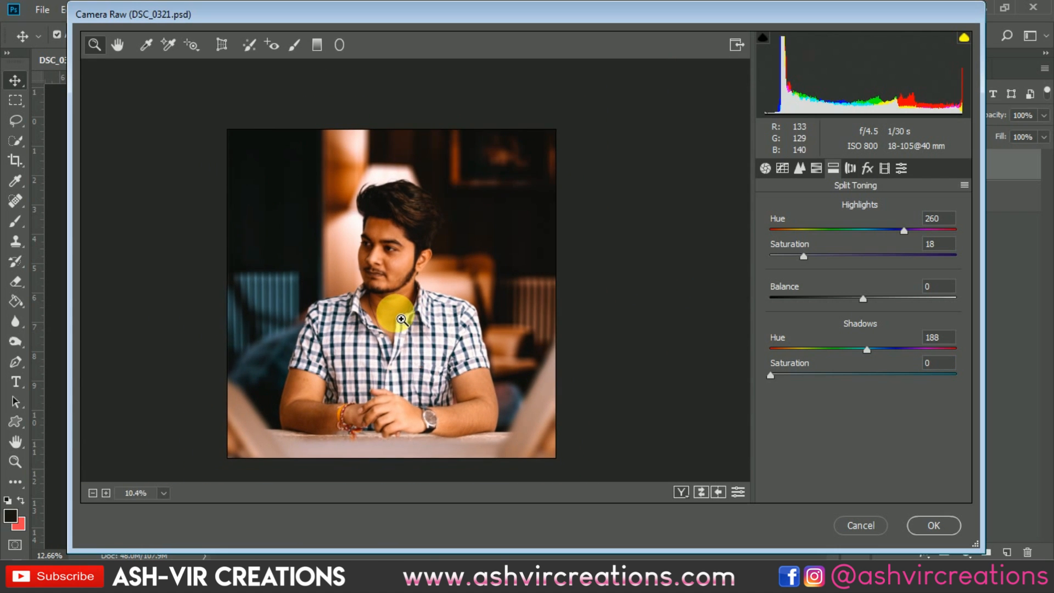
pyautogui.scroll(1, 401, 319)
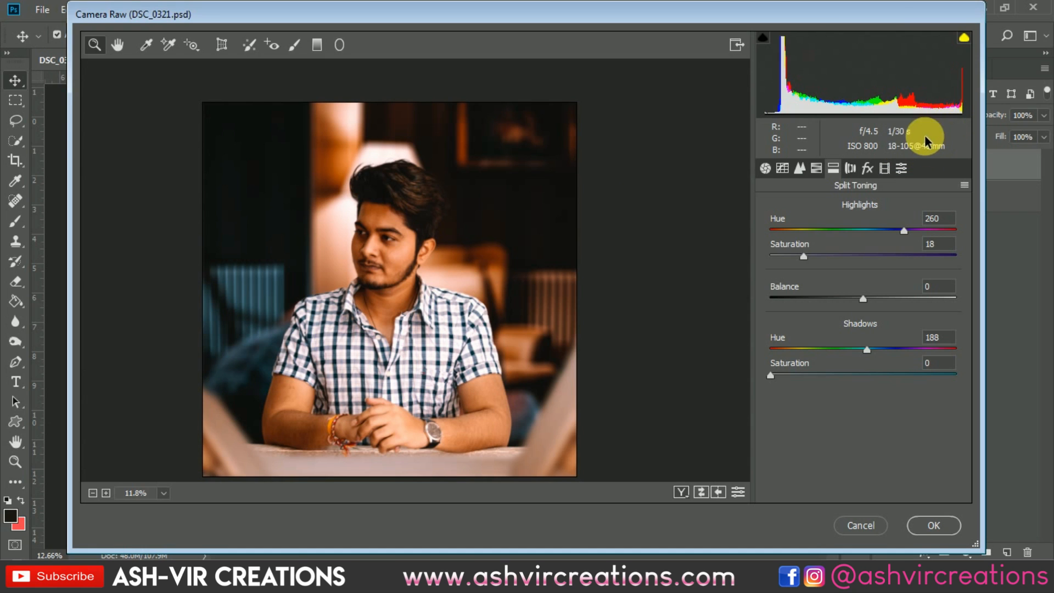
# - Try a post-crop vignette with an Amount of -96 and reset the Amount to 0
pyautogui.click(868, 167)
pyautogui.click(852, 169)
pyautogui.click(868, 168)
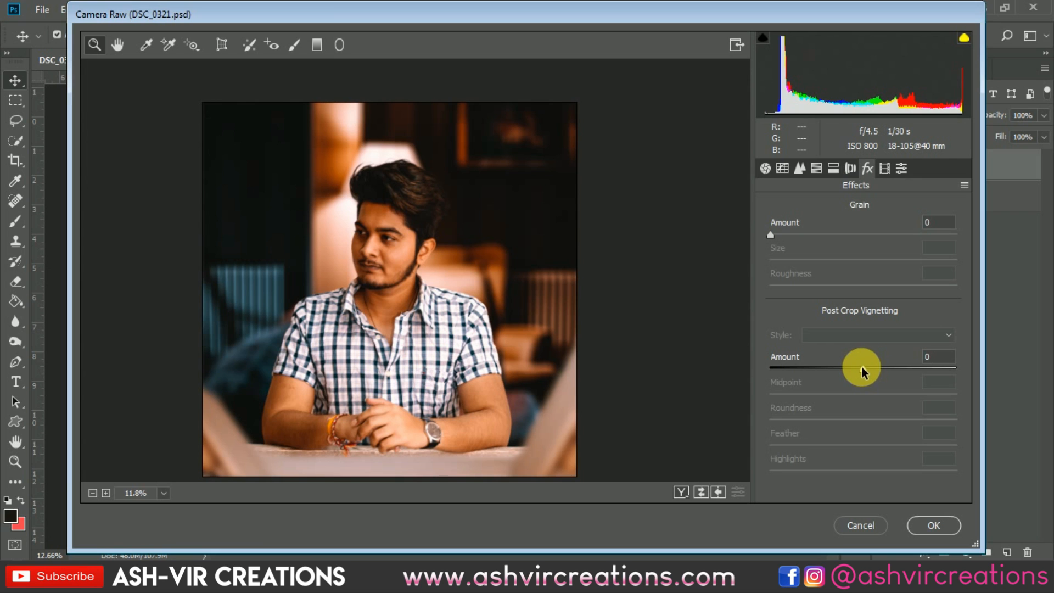
pyautogui.moveTo(862, 369); pyautogui.dragTo(772, 356)
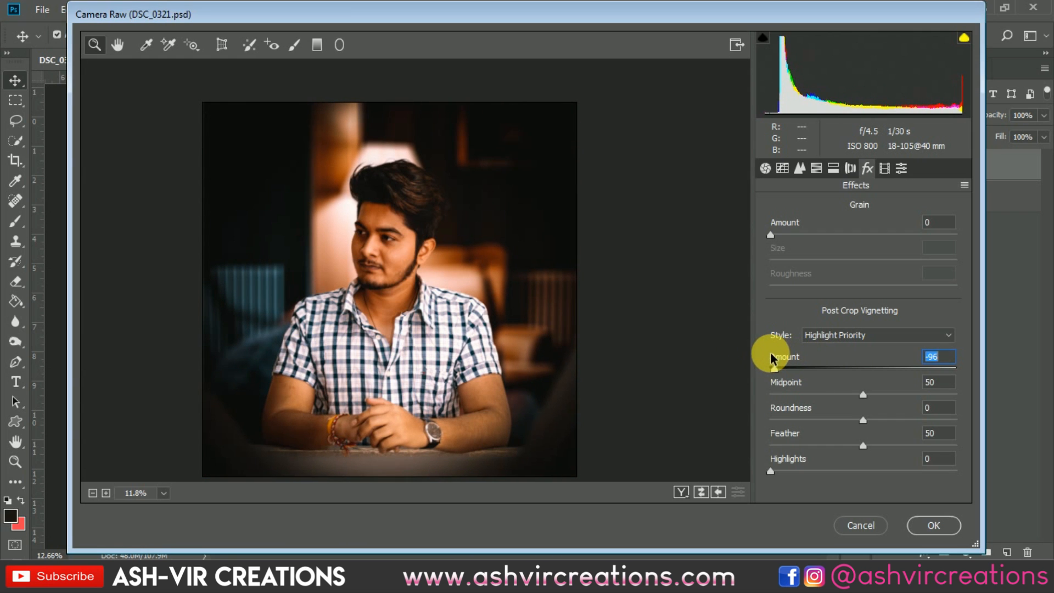
pyautogui.write('0')
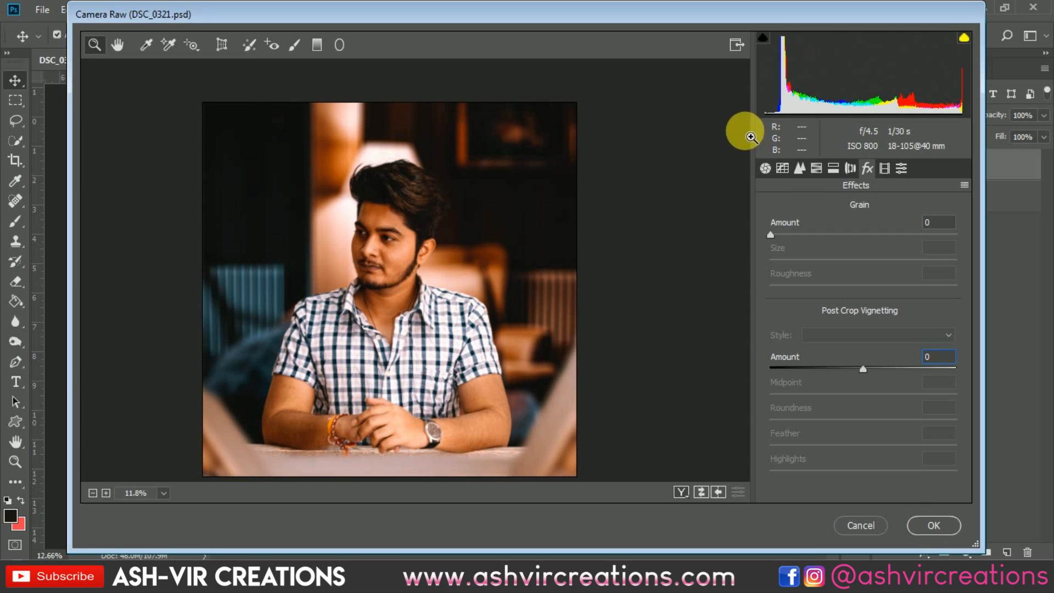
# - Try an Exposure of -0.10, return it to 0.00 and apply the Camera Raw adjustments
pyautogui.click(766, 168)
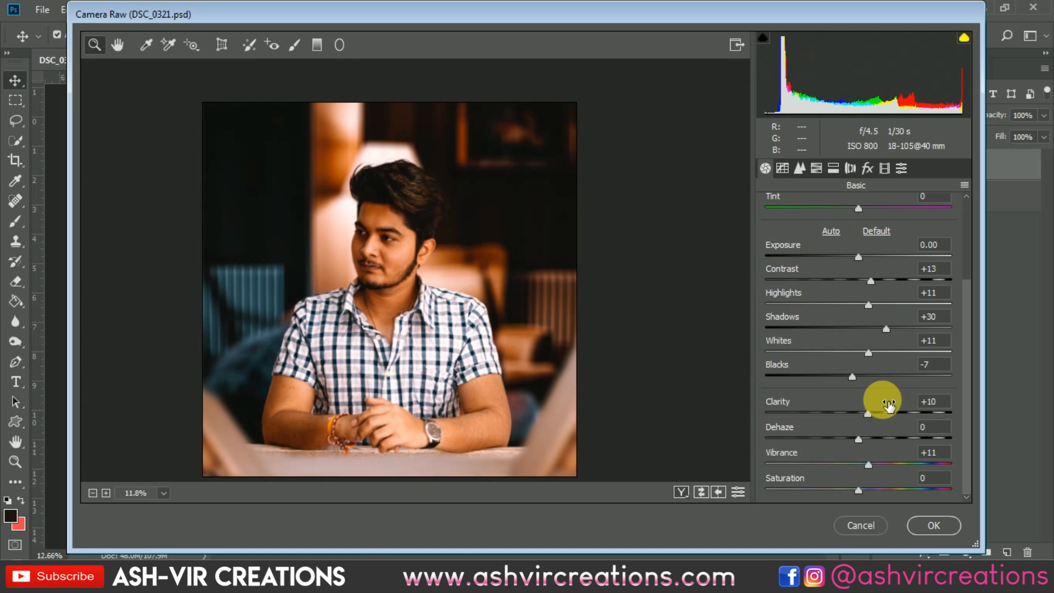
pyautogui.moveTo(862, 255); pyautogui.dragTo(858, 255)
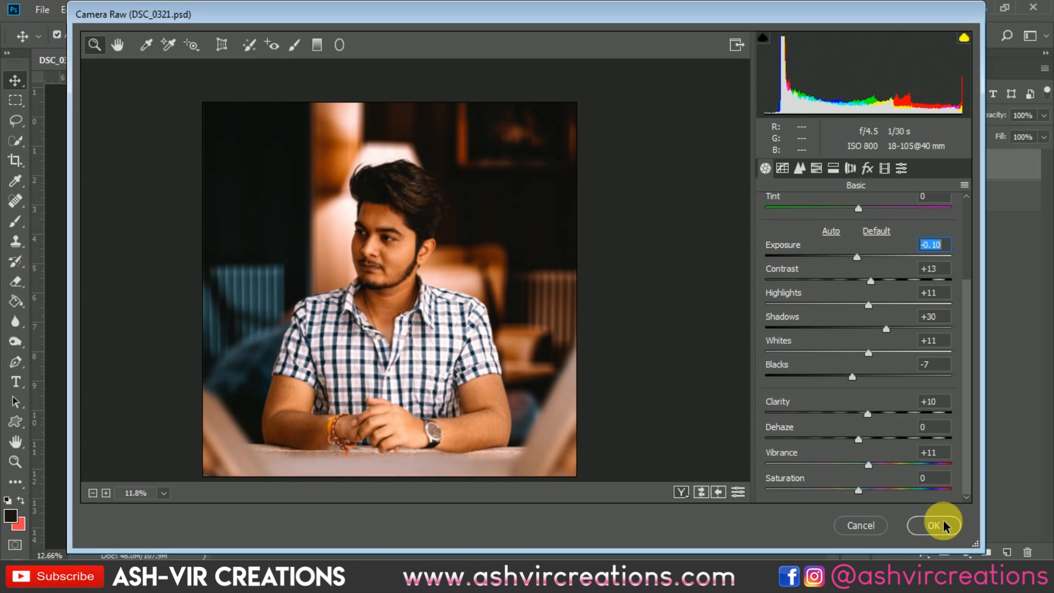
pyautogui.press('Up')
pyautogui.press('Up')
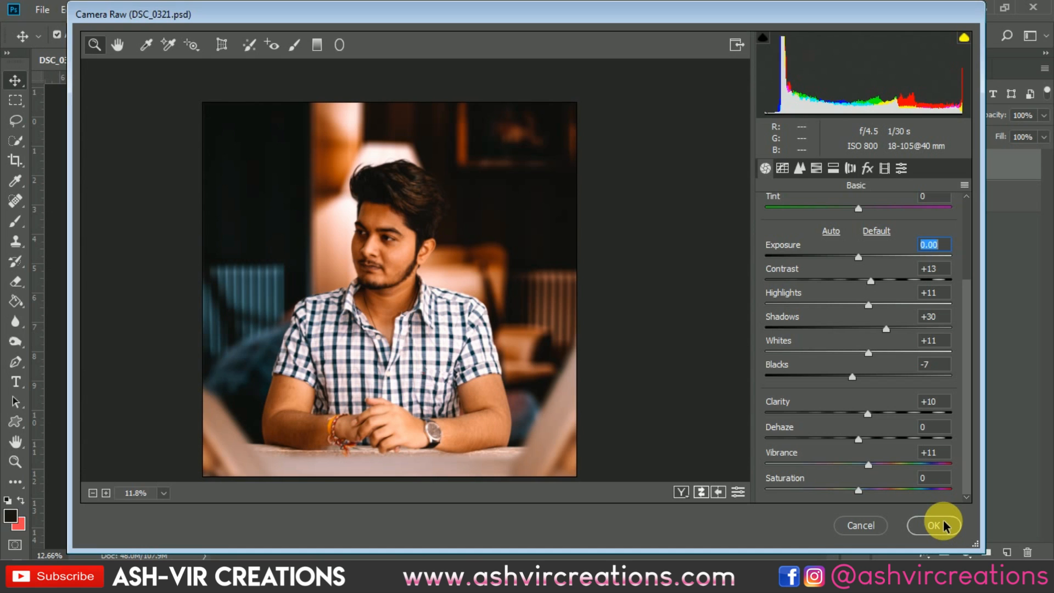
pyautogui.click(944, 525)
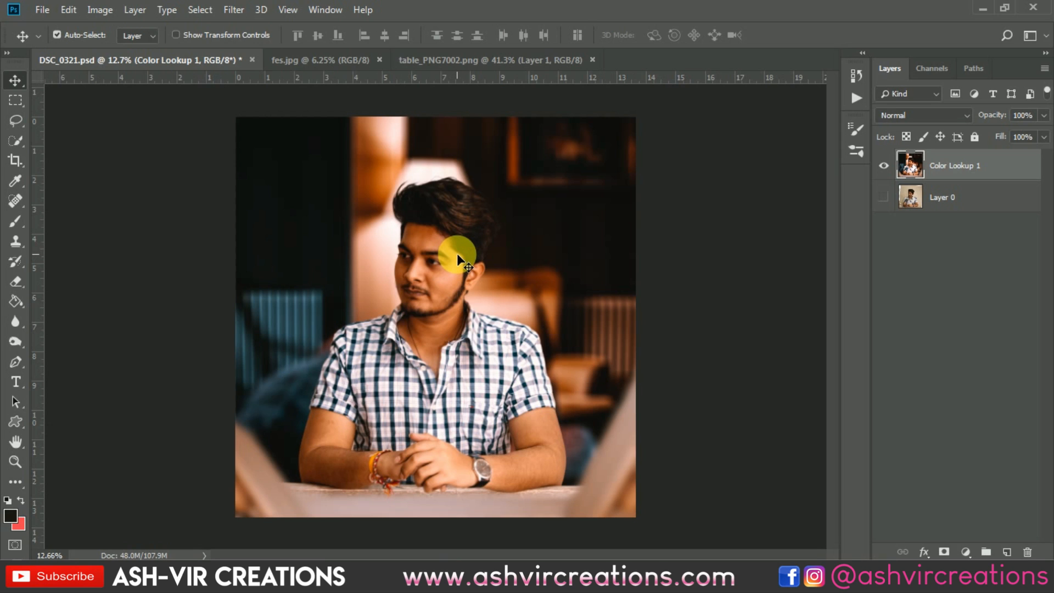
# - Make the original photo on Layer 0 visible beneath the graded Color Lookup 1 layer
pyautogui.scroll(1, 457, 252)
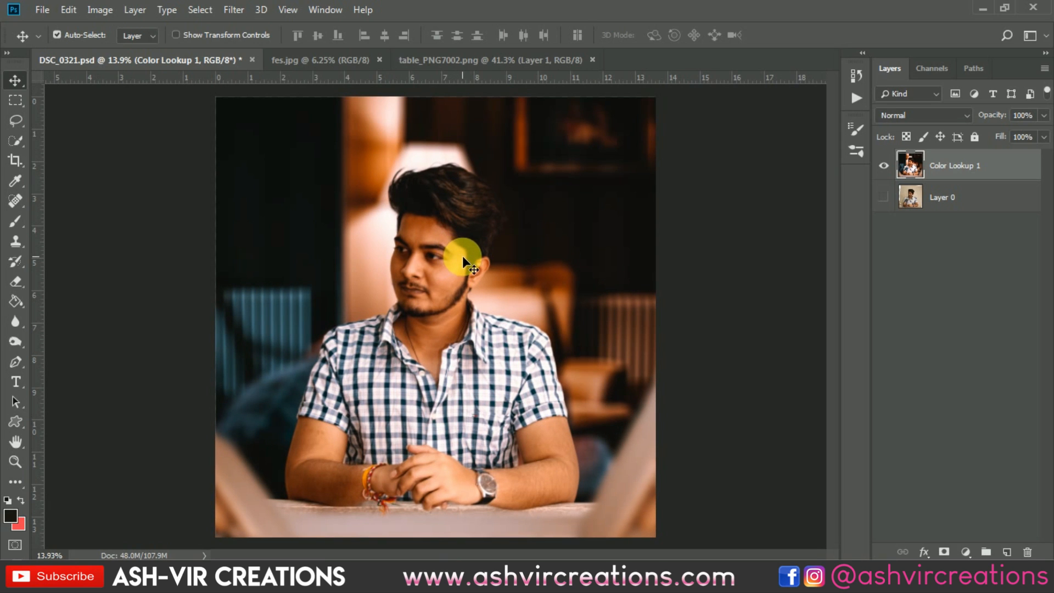
pyautogui.scroll(-1, 462, 256)
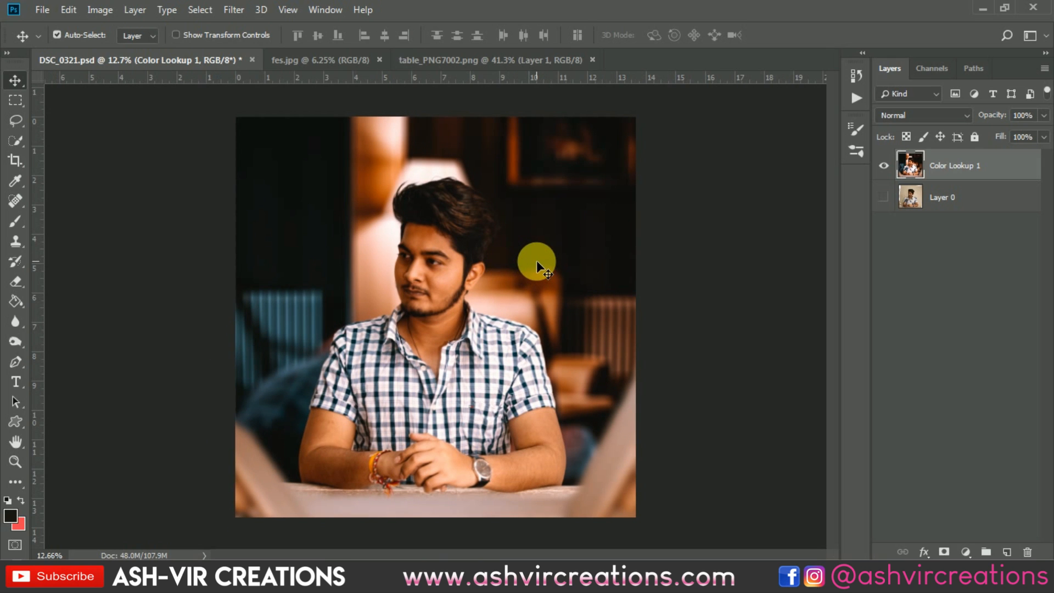
pyautogui.scroll(1, 536, 264)
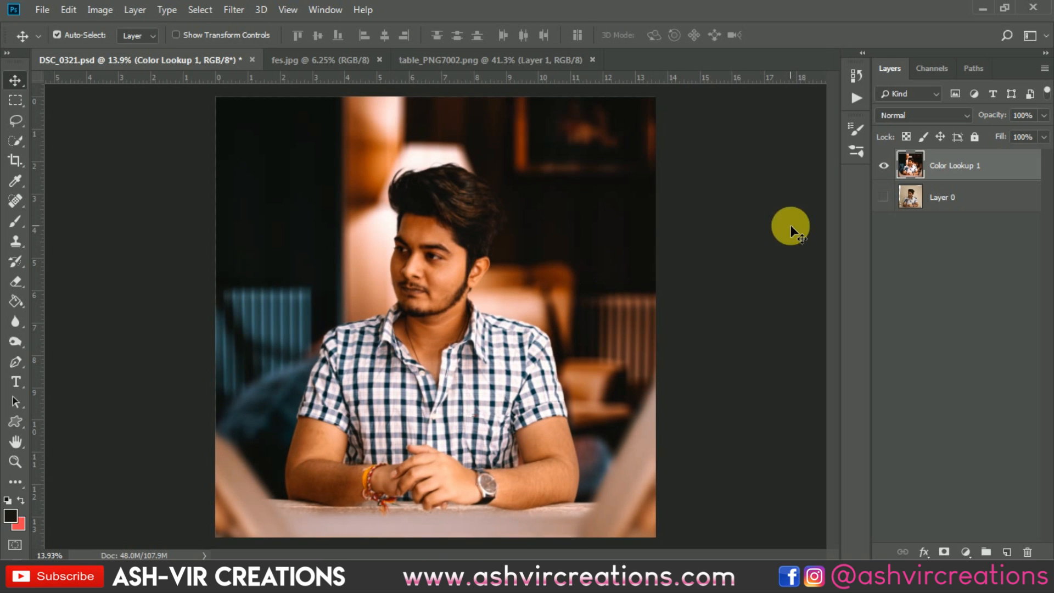
pyautogui.click(883, 197)
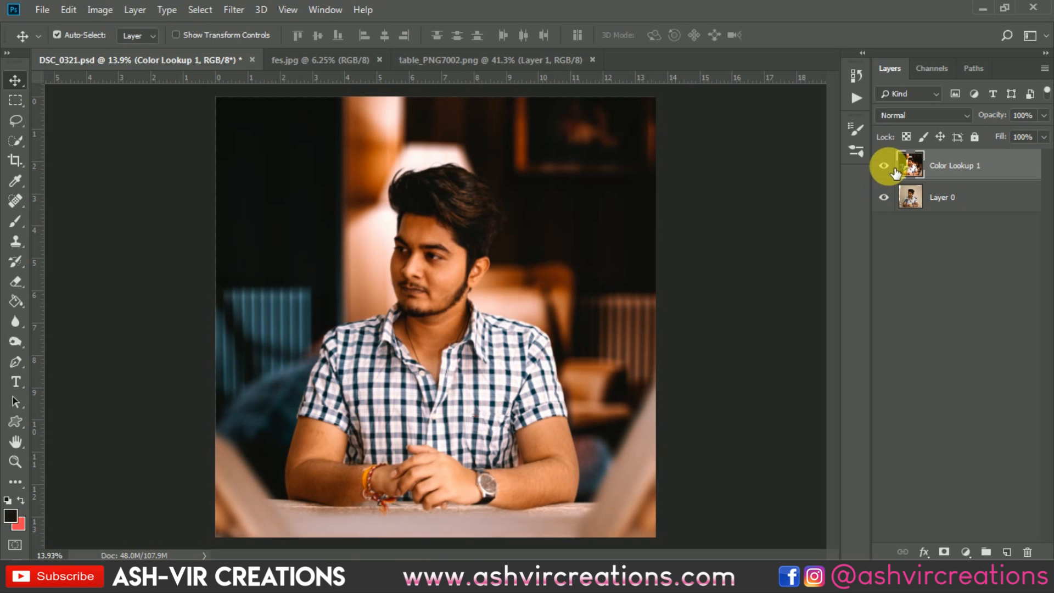
# - Compare the whole graded composite with the original photo by repeatedly hiding and showing the Color Lookup 1 layer, leaving it shown
pyautogui.click(891, 168)
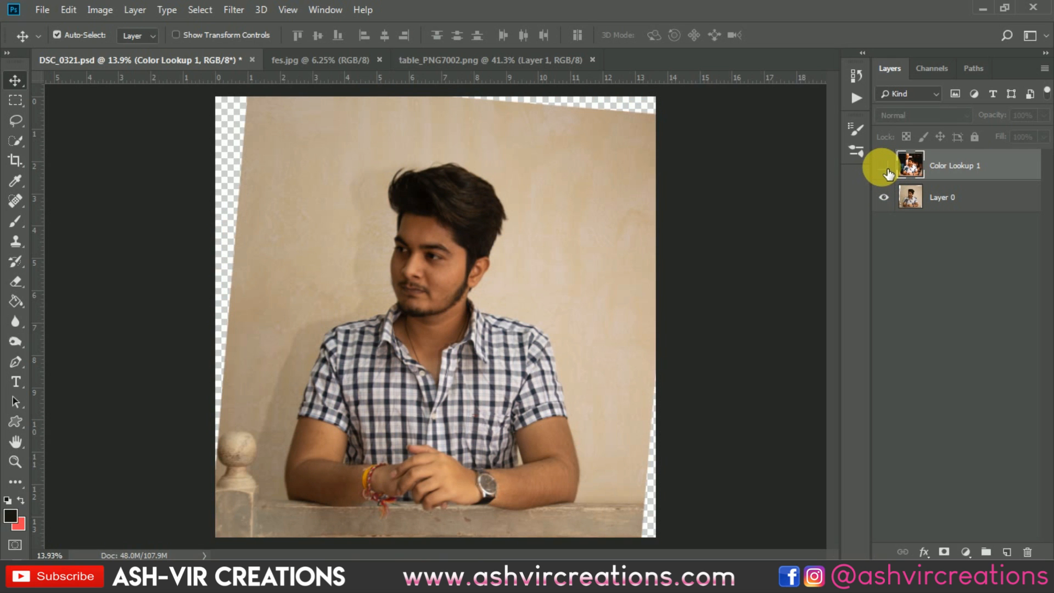
pyautogui.click(888, 170)
pyautogui.click(885, 167)
pyautogui.click(884, 167)
pyautogui.click(886, 168)
pyautogui.click(885, 168)
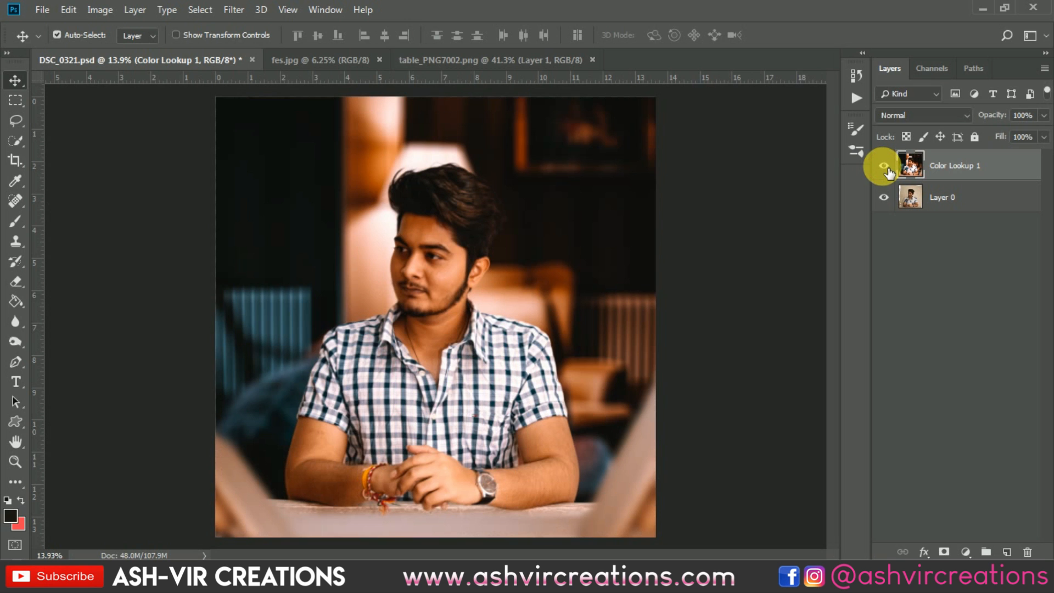
pyautogui.click(885, 166)
pyautogui.click(884, 167)
pyautogui.scroll(-3, 585, 246)
pyautogui.scroll(2, 583, 245)
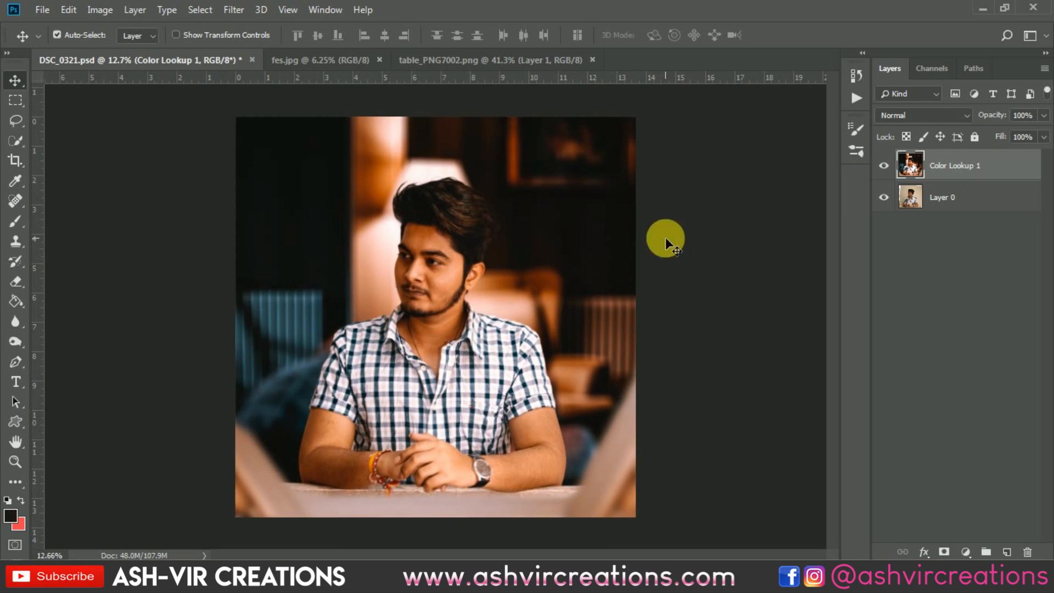
pyautogui.click(891, 168)
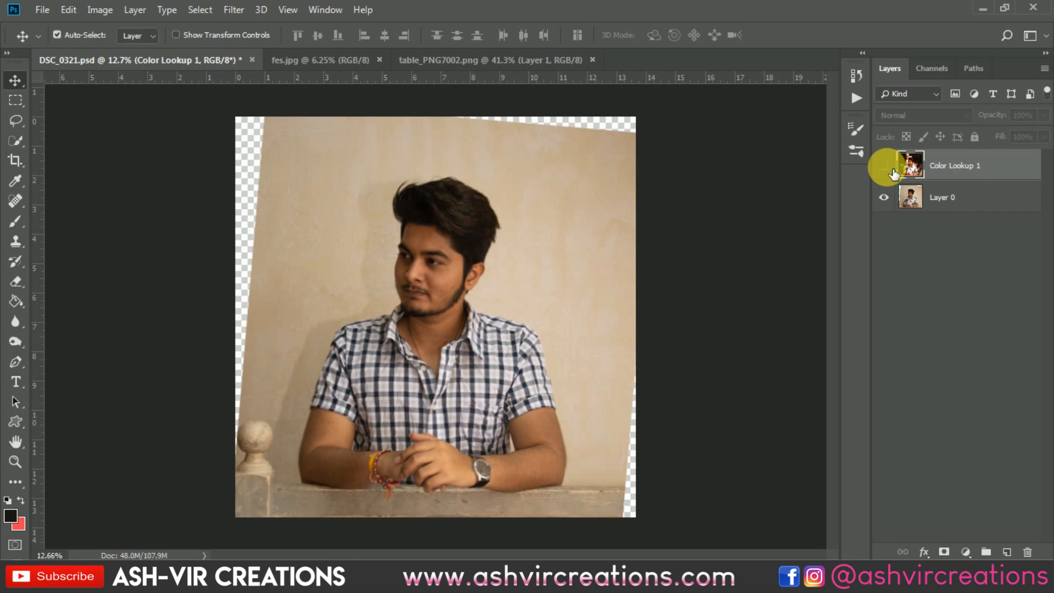
pyautogui.click(890, 168)
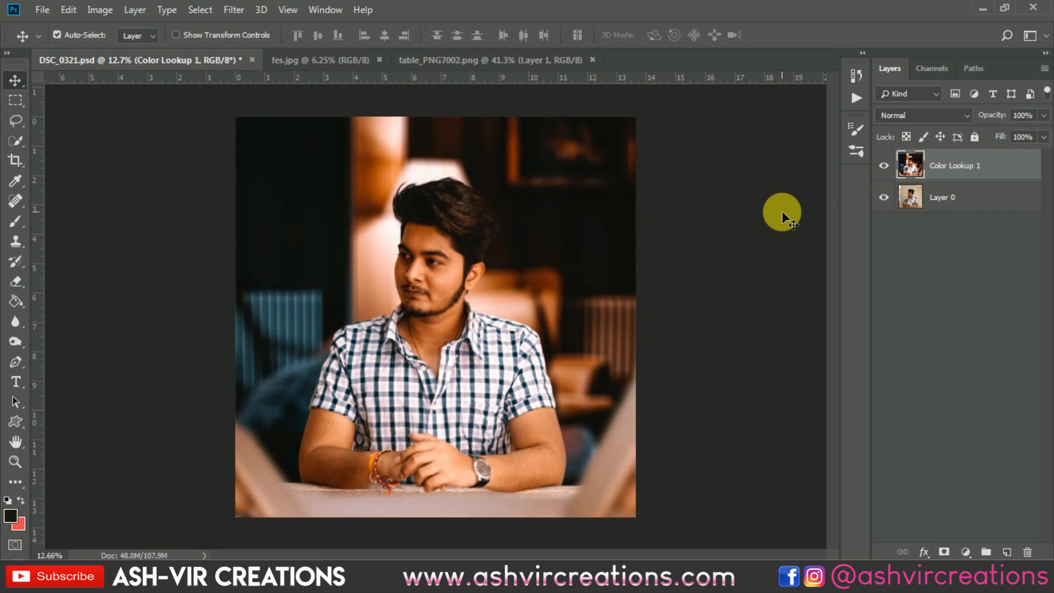
# - Examine the man's face and shirt up close, comparing before and after by toggling the Color Lookup 1 layer's visibility
pyautogui.scroll(1, 783, 213)
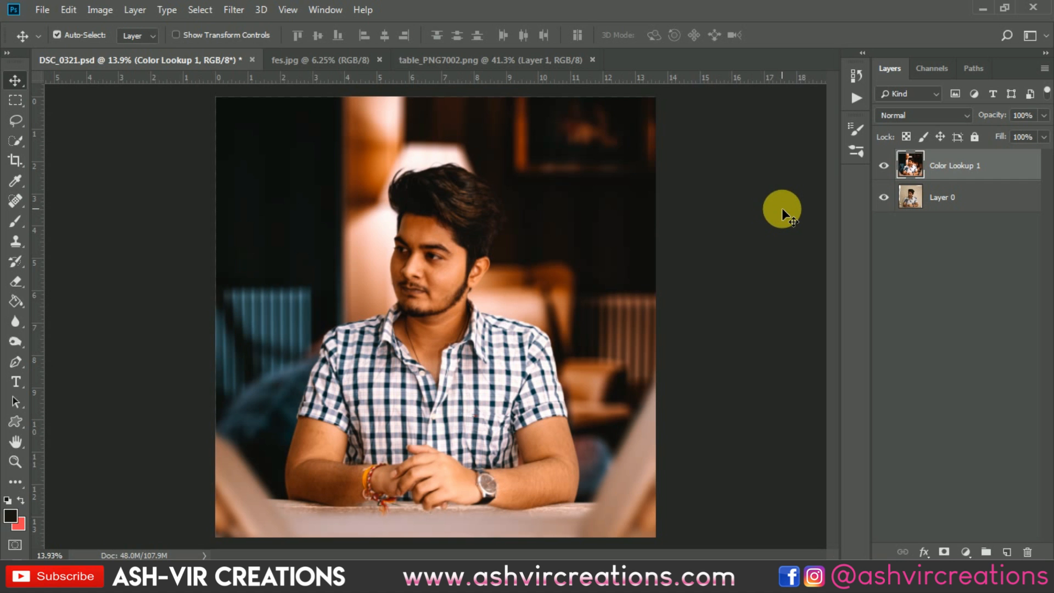
pyautogui.scroll(3, 553, 298)
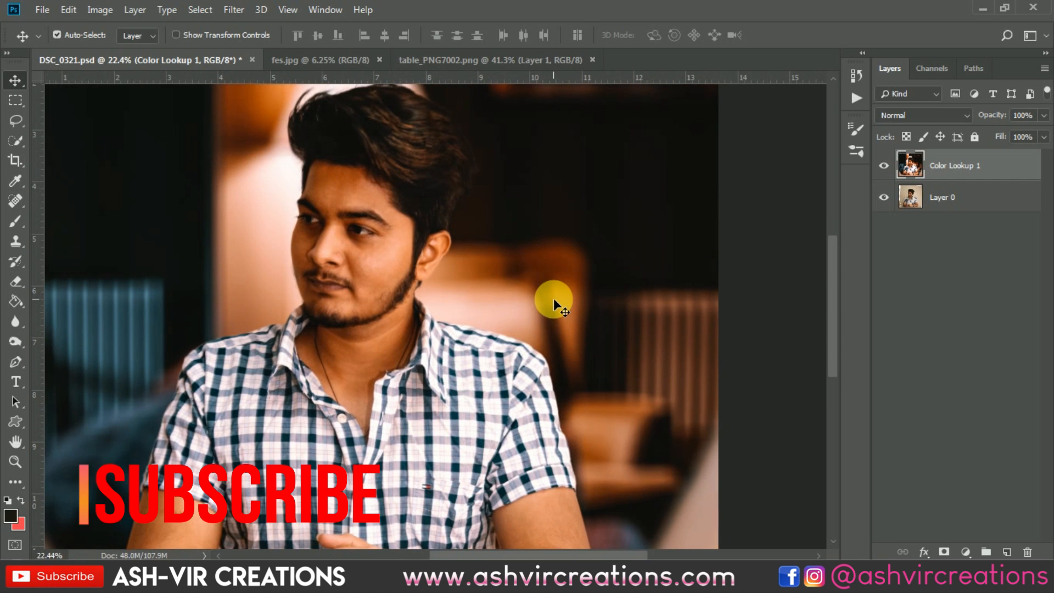
pyautogui.moveTo(556, 300); pyautogui.dragTo(680, 326)
pyautogui.scroll(1, 650, 300)
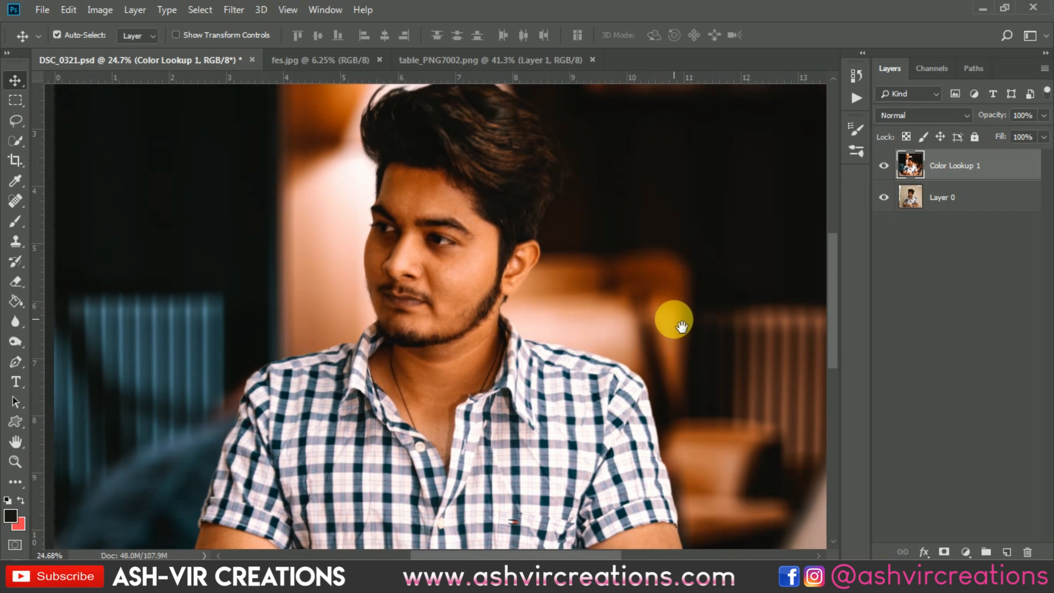
pyautogui.scroll(-1, 674, 317)
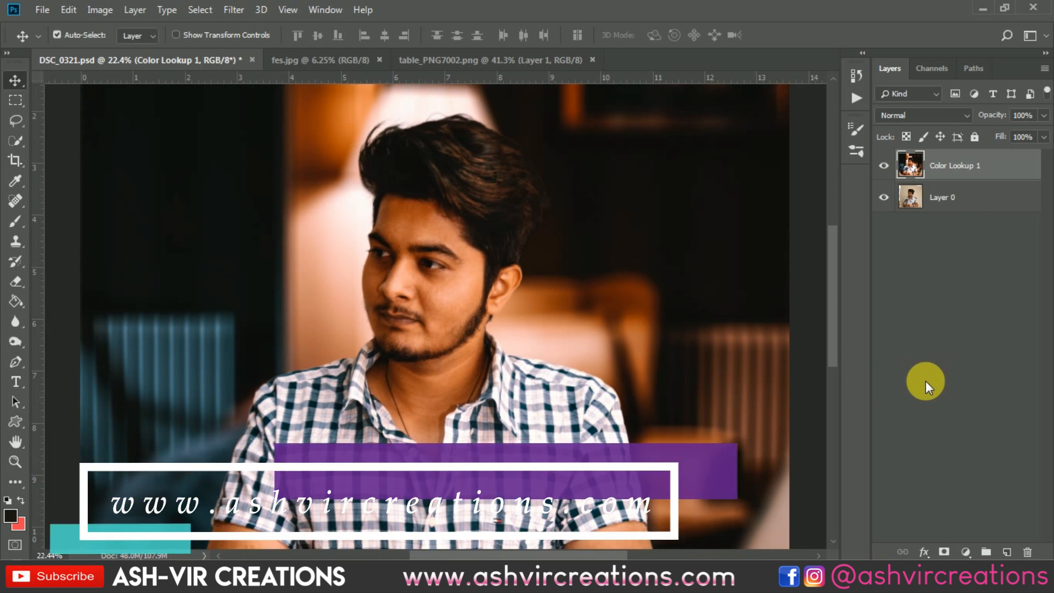
pyautogui.click(884, 165)
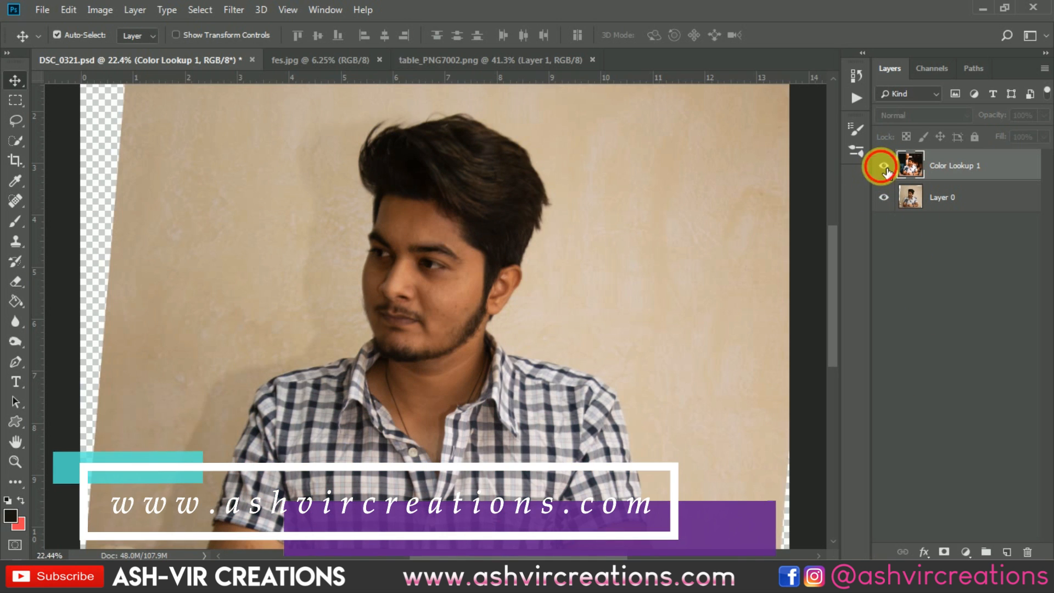
pyautogui.click(883, 165)
pyautogui.click(883, 165)
pyautogui.click(884, 165)
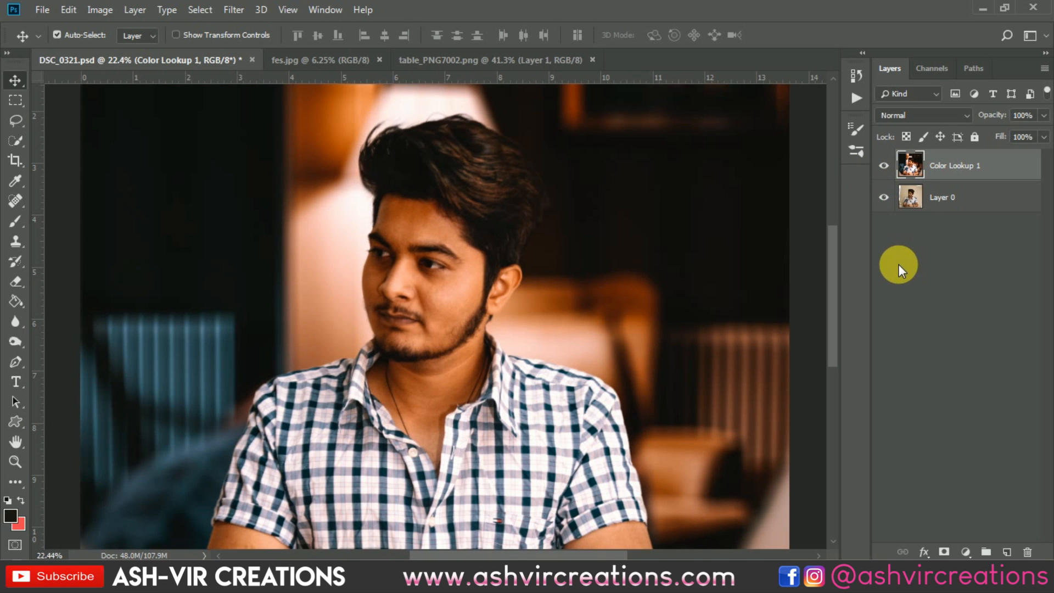